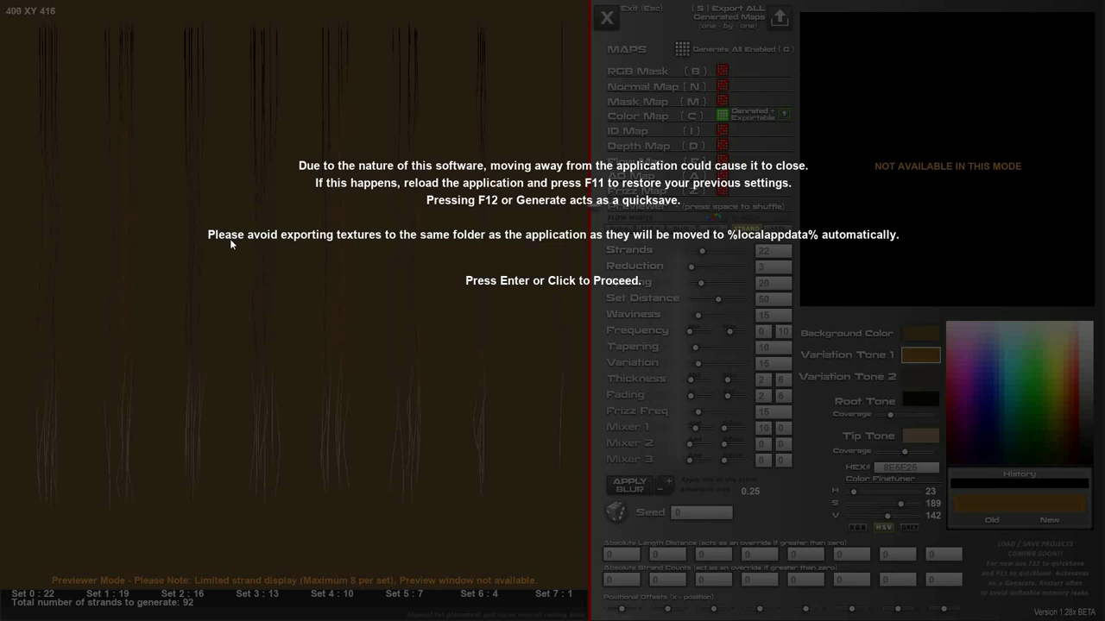
Dismiss the startup notice to reach the strand previewer.
{"action": "left_click", "coordinate": [458, 320]}
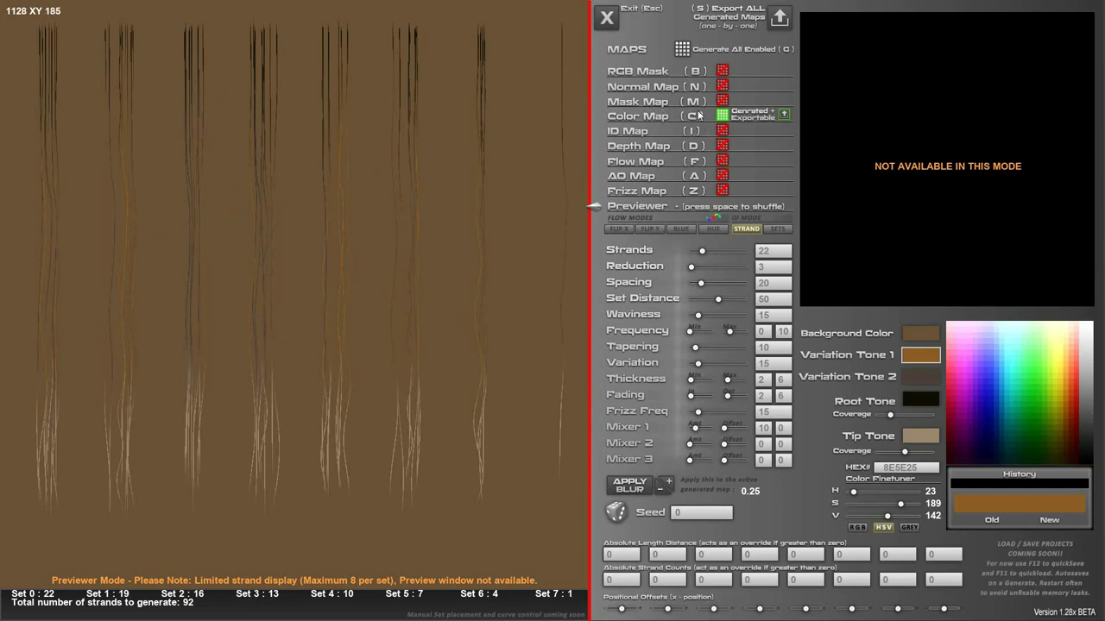
{"action": "left_click", "coordinate": [783, 115]}
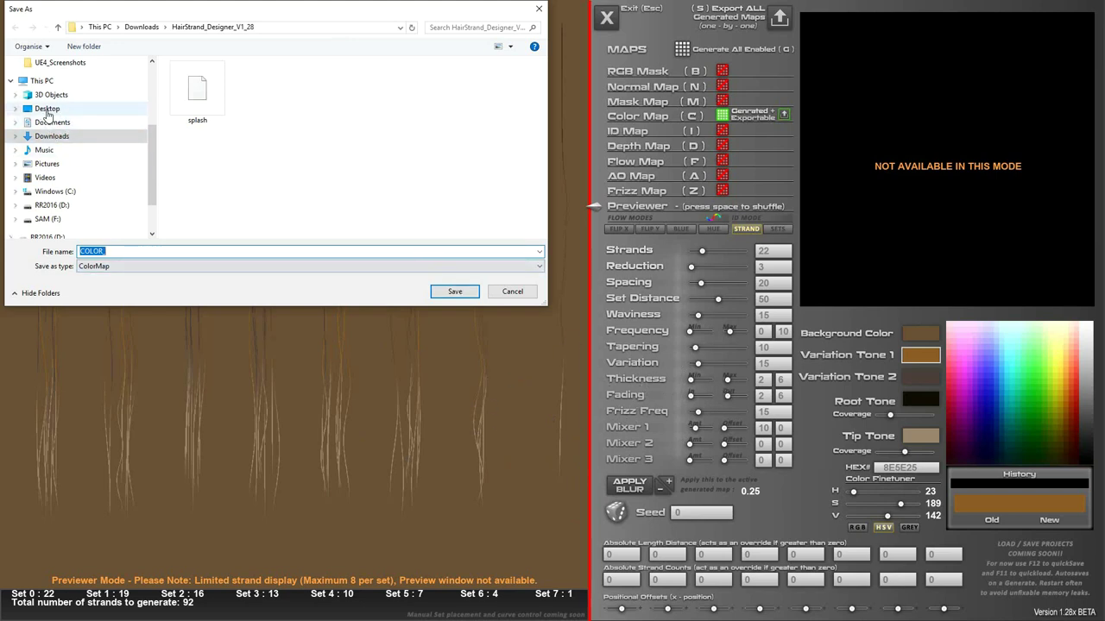
{"action": "left_click", "coordinate": [48, 111]}
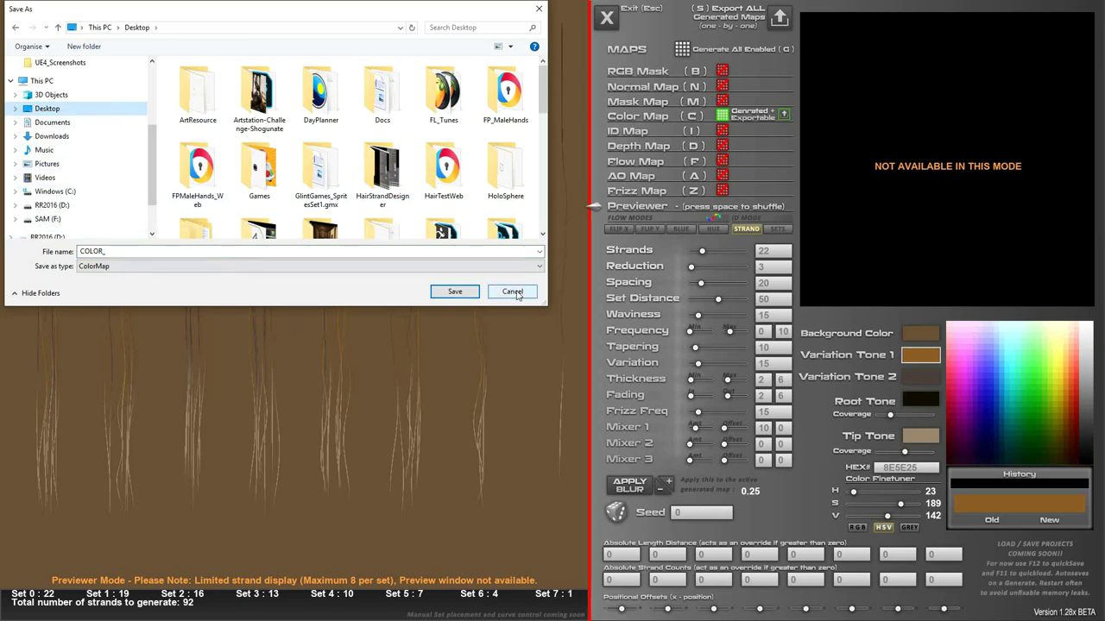
{"action": "left_click", "coordinate": [514, 292]}
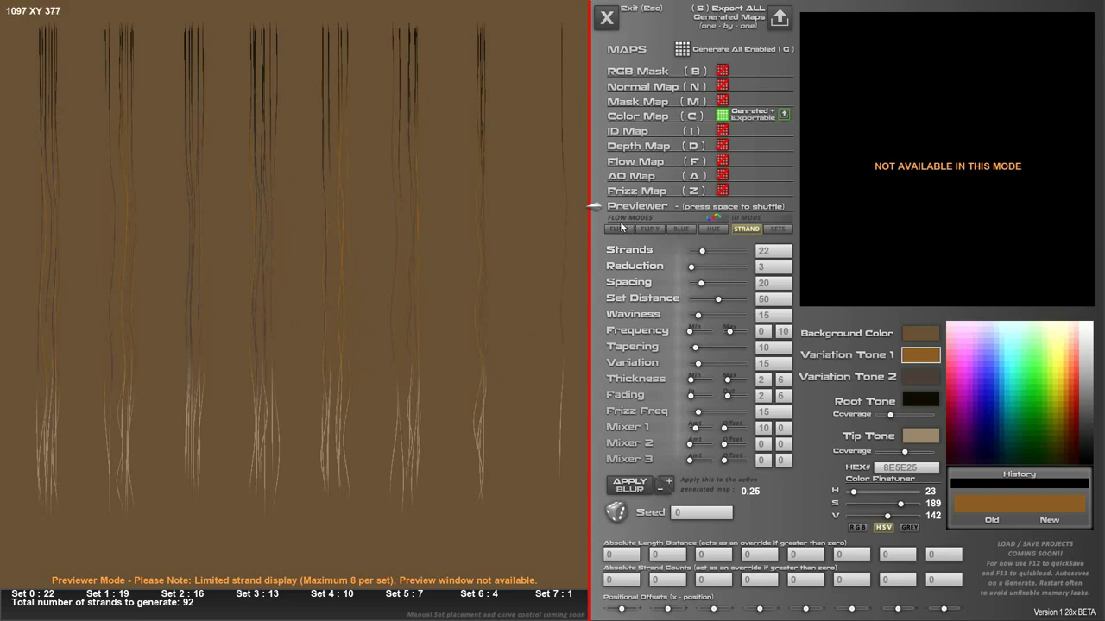
Change Variation Tone 1 to the bright blue 2798E1.
{"action": "left_click", "coordinate": [1001, 398]}
{"action": "left_click", "coordinate": [999, 380]}
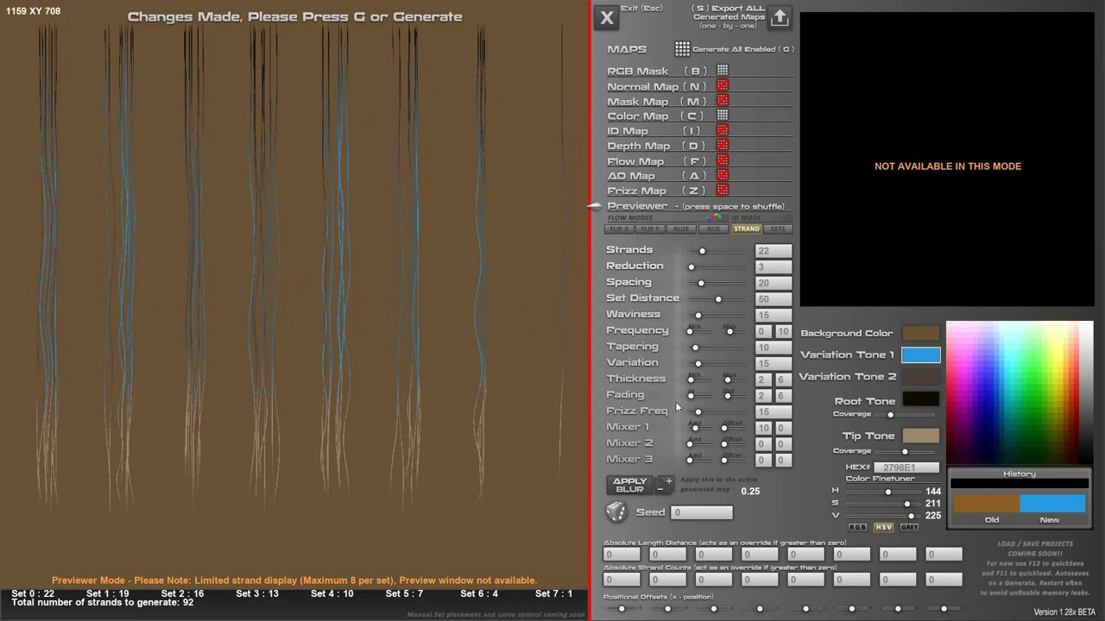
Enable the Frizz Map, generate all enabled maps and preview the frizz result.
{"action": "left_click", "coordinate": [722, 190]}
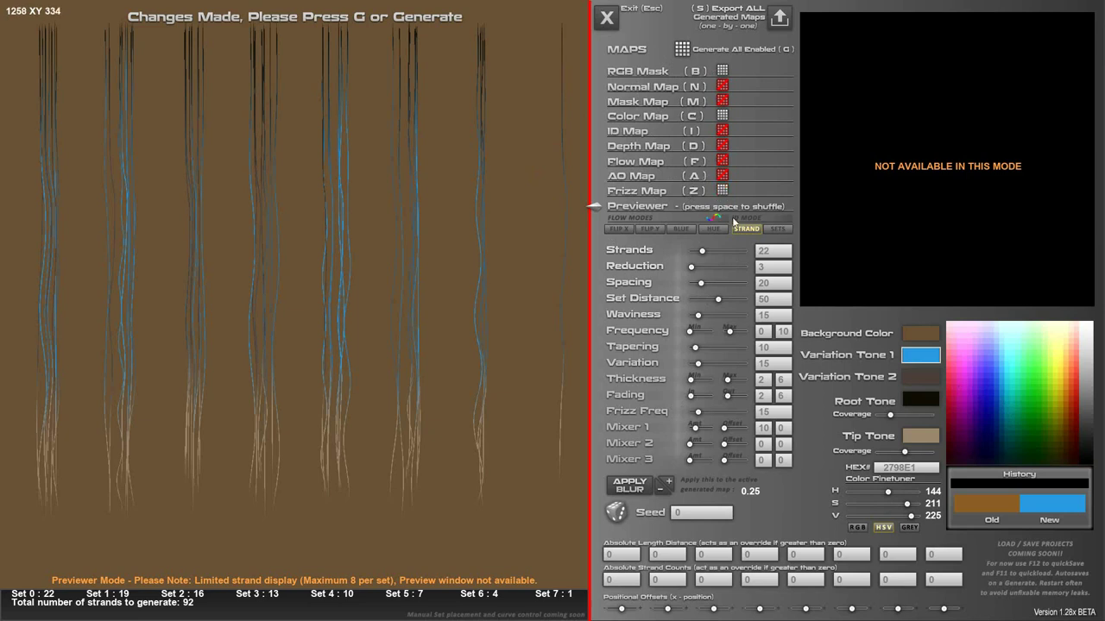
{"action": "left_click", "coordinate": [680, 50]}
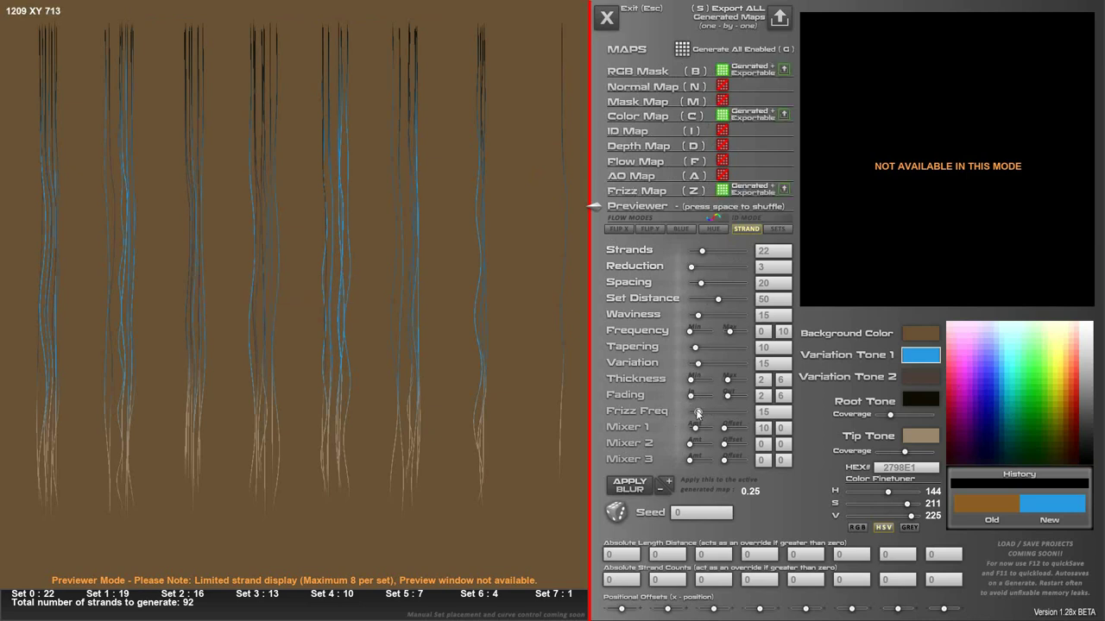
{"action": "left_click", "coordinate": [643, 190]}
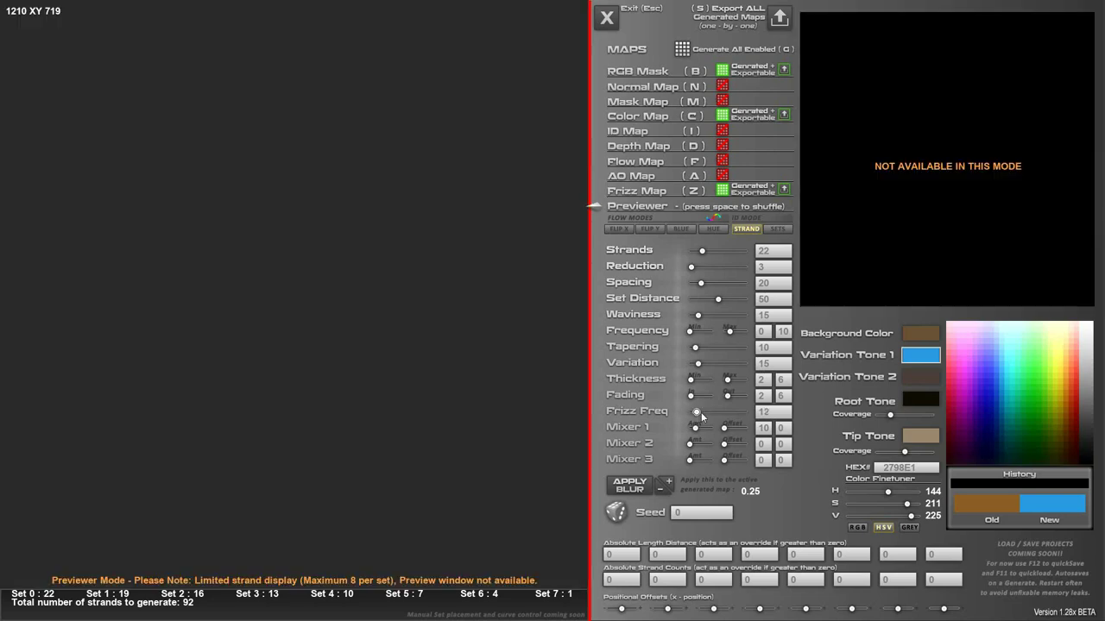
Raise Frizz Freq to 73 and regenerate the enabled maps.
{"action": "left_click_drag", "start_coordinate": [698, 412], "coordinate": [733, 412]}
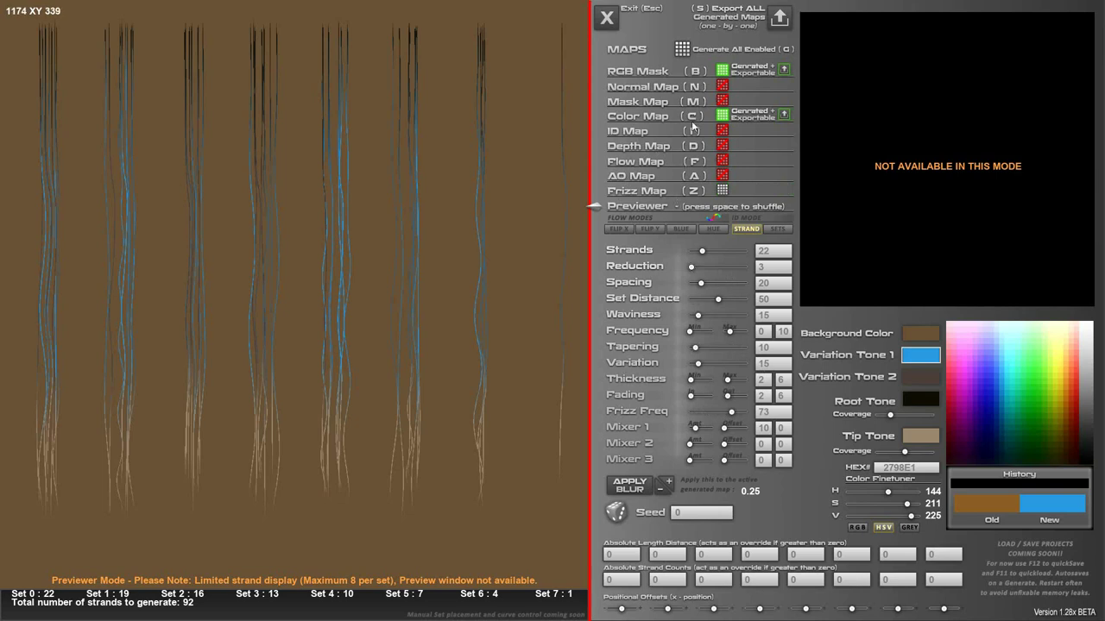
{"action": "left_click", "coordinate": [685, 49]}
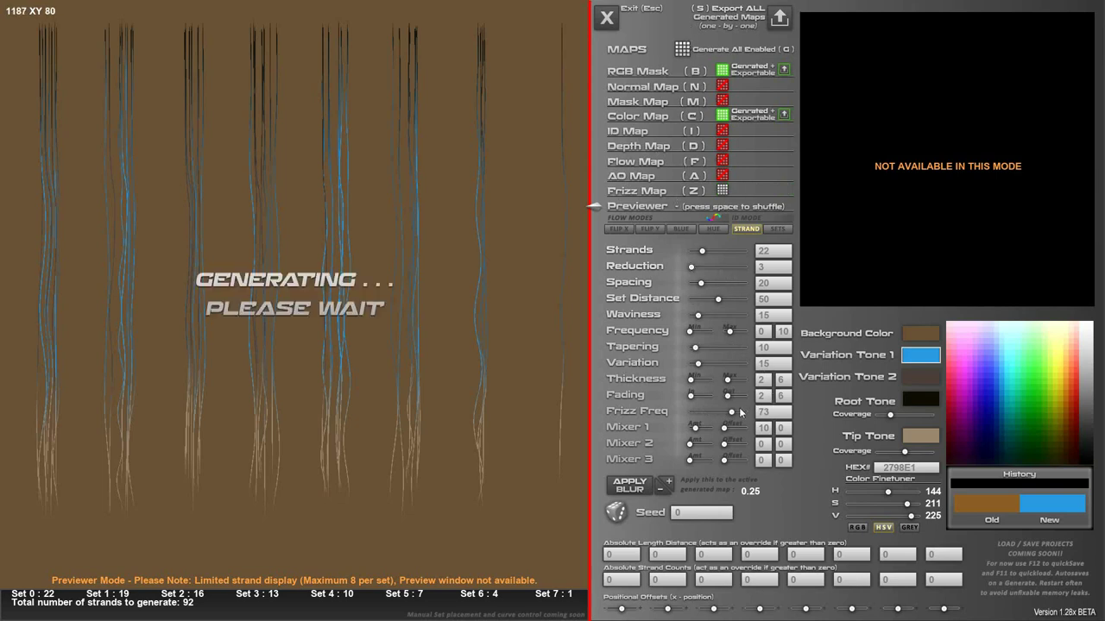
Preview the Frizz Map and inspect the strands of the second and third sets in the magnified view.
{"action": "left_click", "coordinate": [648, 191]}
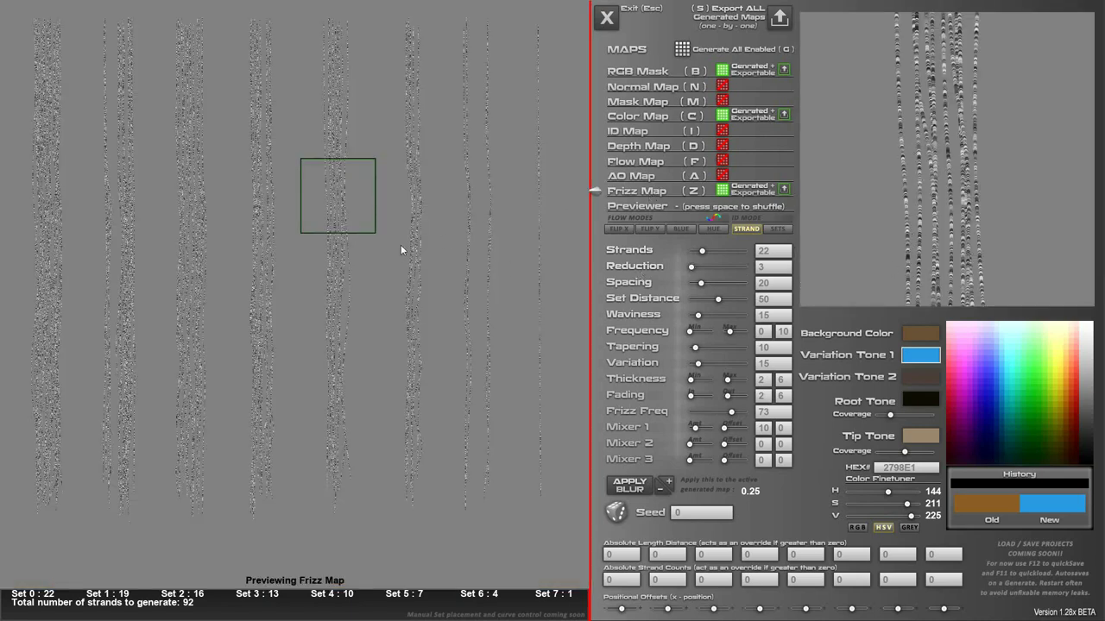
{"action": "left_click_drag", "start_coordinate": [362, 259], "coordinate": [190, 267]}
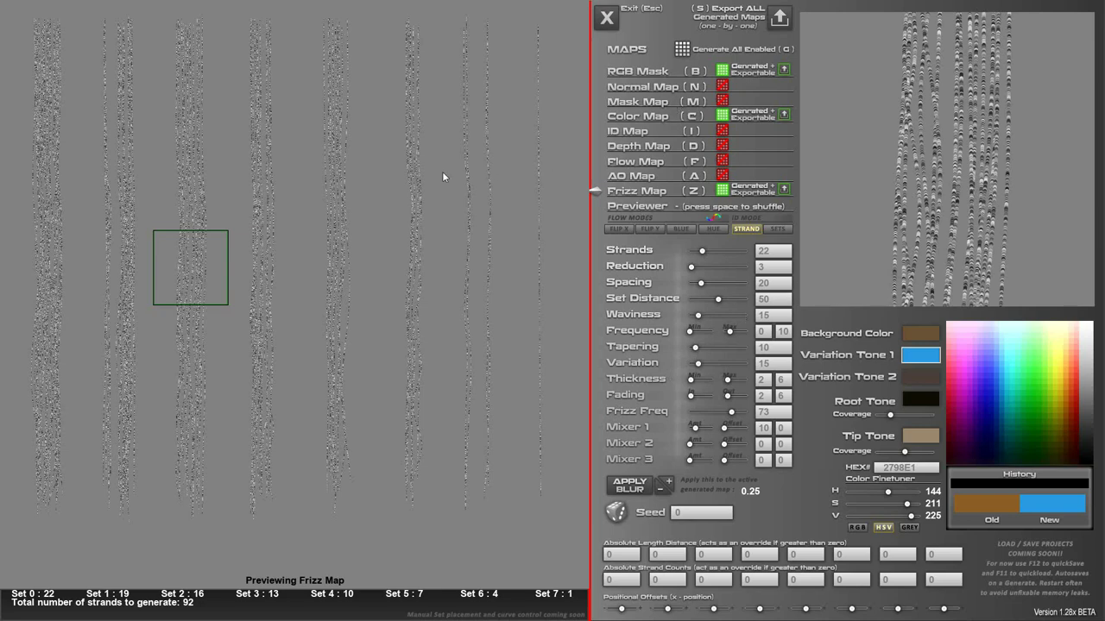
{"action": "left_click_drag", "start_coordinate": [224, 218], "coordinate": [142, 207]}
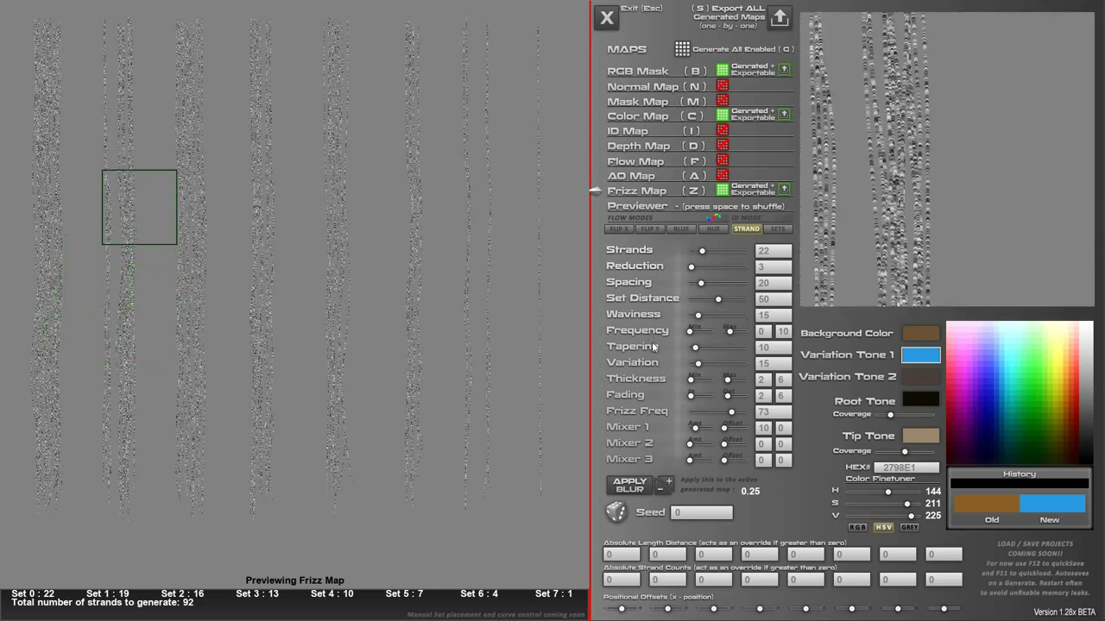
Raise the Mixer 1 amount to 39, keeping its offset at 0.
{"action": "left_click_drag", "start_coordinate": [695, 428], "coordinate": [702, 429]}
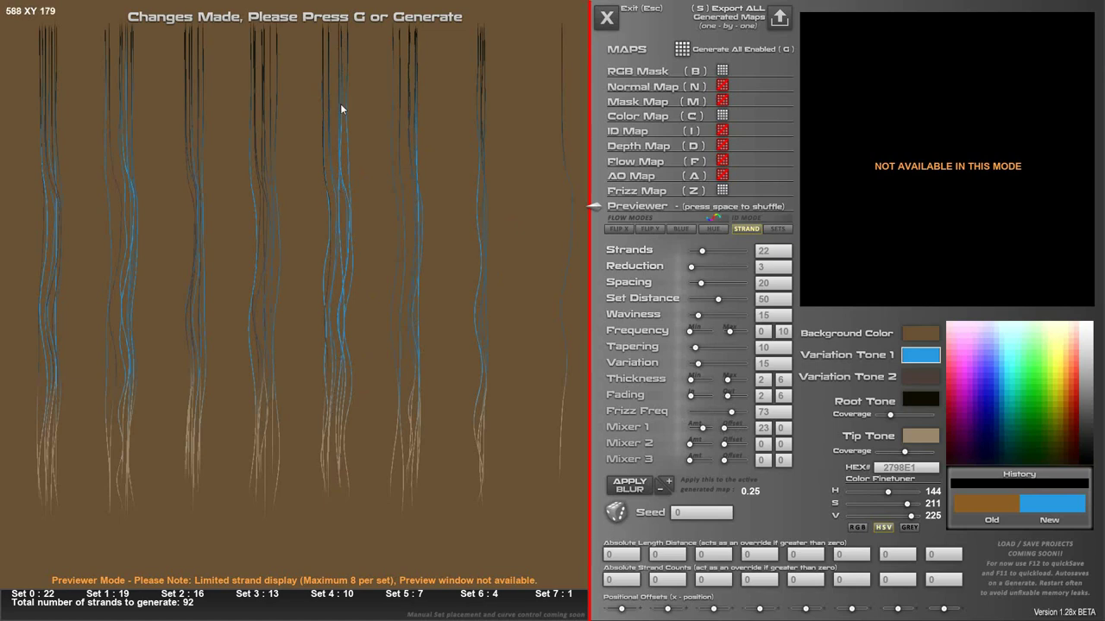
{"action": "left_click_drag", "start_coordinate": [702, 428], "coordinate": [712, 431]}
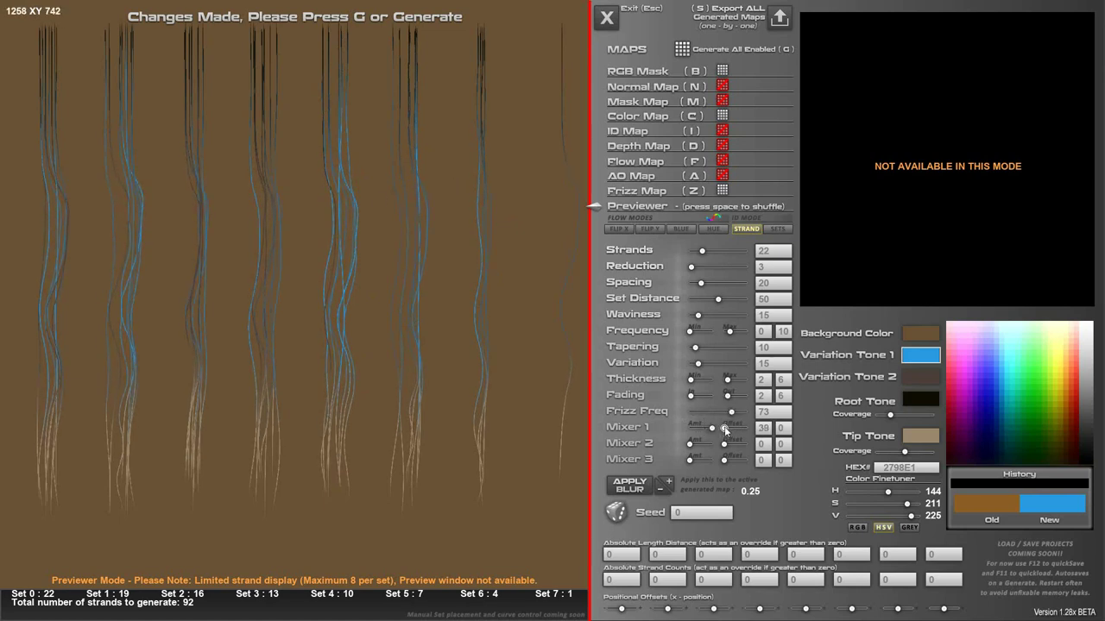
{"action": "mouse_move", "coordinate": [724, 429]}
{"action": "left_mouse_down"}
{"action": "mouse_move", "coordinate": [736, 431]}
{"action": "mouse_move", "coordinate": [723, 436]}
{"action": "left_mouse_up"}
Try an absolute strand count of 200 on the first set and reset it to 0.
{"action": "left_click", "coordinate": [630, 583]}
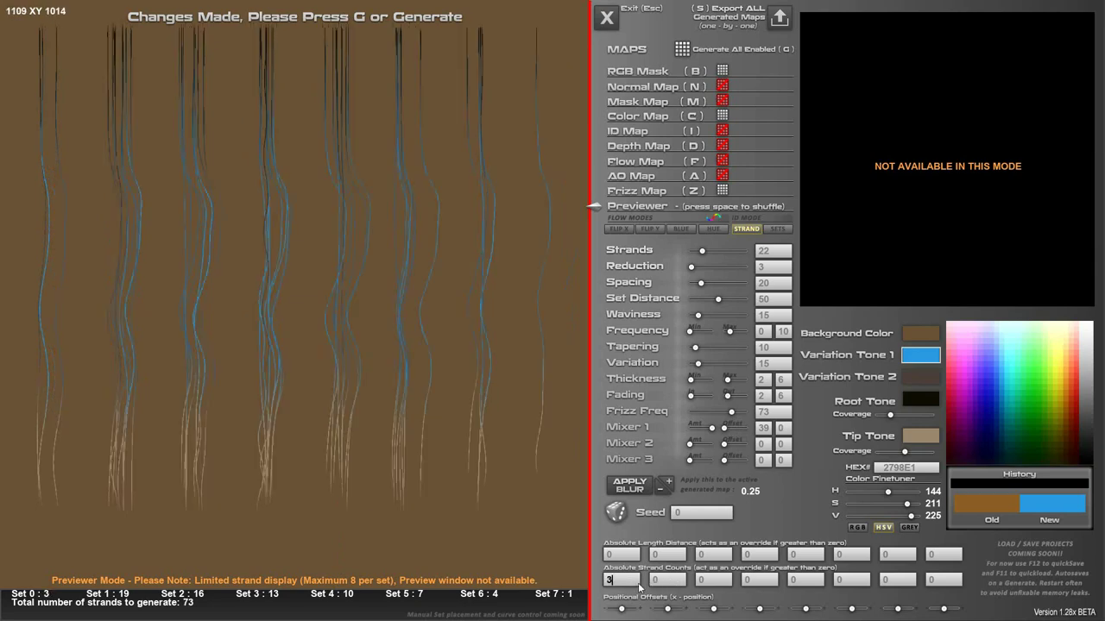
{"action": "type", "text": "200"}
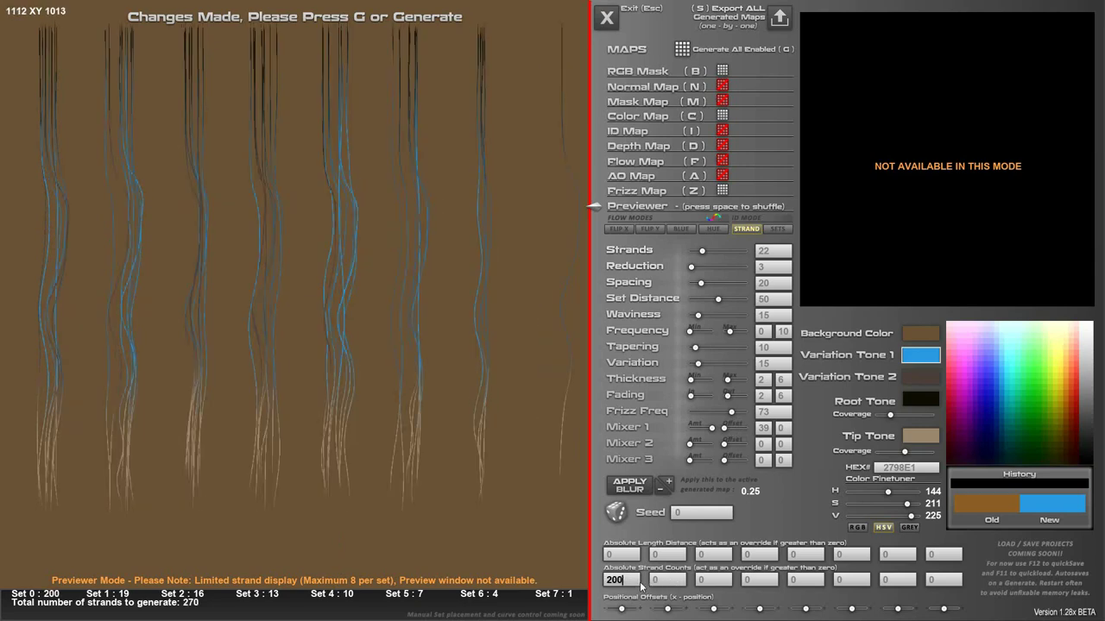
{"action": "key", "text": "BackSpace"}
{"action": "key", "text": "BackSpace"}
{"action": "key", "text": "BackSpace"}
{"action": "type", "text": "0"}
Override the absolute length distance of all eight strand sets with 3800.
{"action": "left_click", "coordinate": [628, 557]}
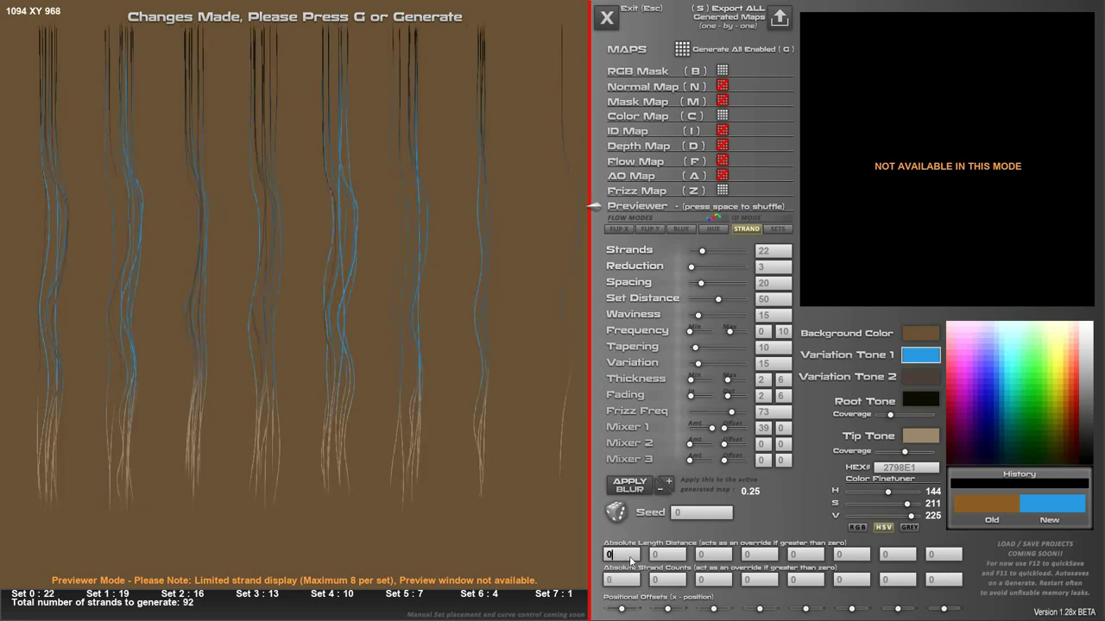
{"action": "type", "text": "3800"}
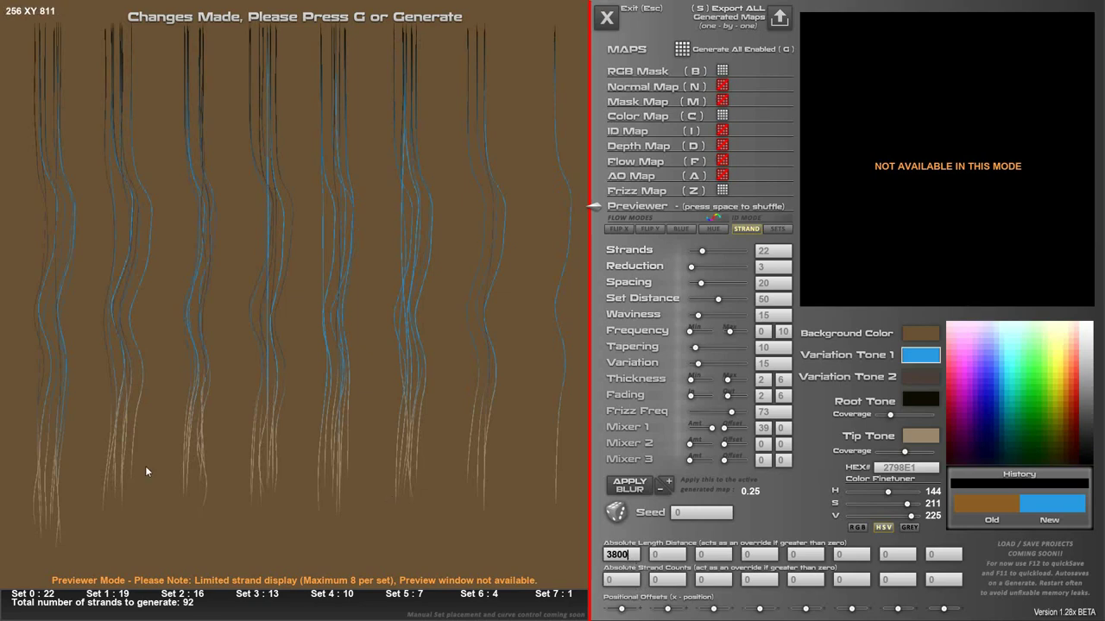
{"action": "left_click", "coordinate": [669, 557]}
{"action": "type", "text": "3800"}
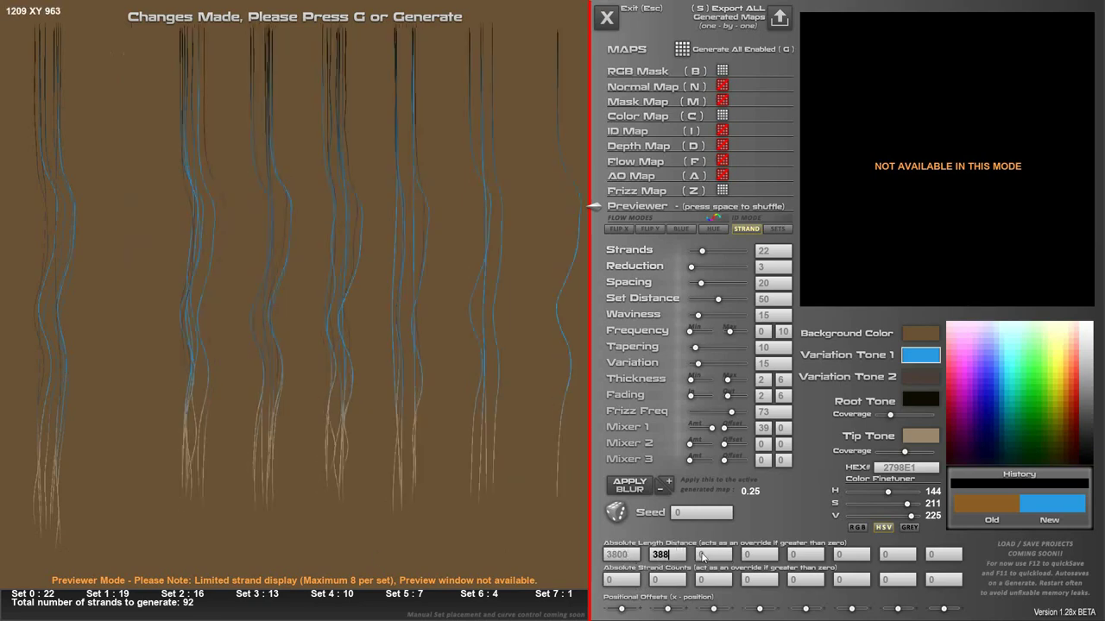
{"action": "left_click", "coordinate": [714, 557]}
{"action": "type", "text": "8800"}
{"action": "left_click", "coordinate": [757, 557]}
{"action": "type", "text": "3800"}
{"action": "left_click", "coordinate": [805, 557]}
{"action": "type", "text": "3800"}
{"action": "left_click", "coordinate": [857, 558]}
{"action": "type", "text": "3800"}
{"action": "left_click", "coordinate": [894, 557]}
{"action": "type", "text": "380"}
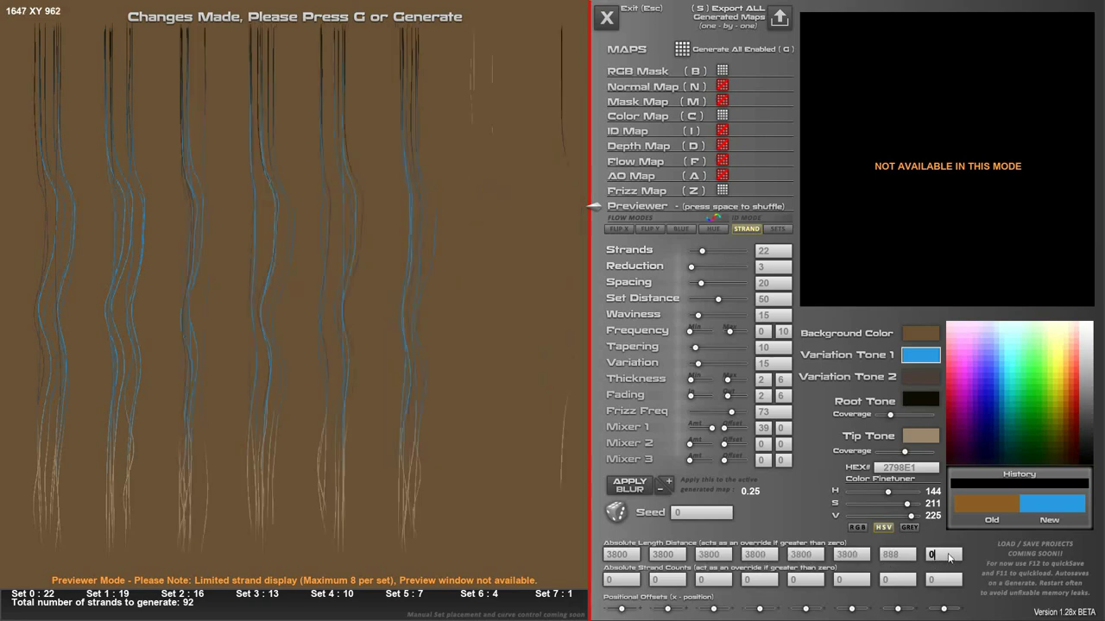
{"action": "type", "text": "0"}
{"action": "left_click", "coordinate": [943, 557]}
{"action": "type", "text": "3800"}
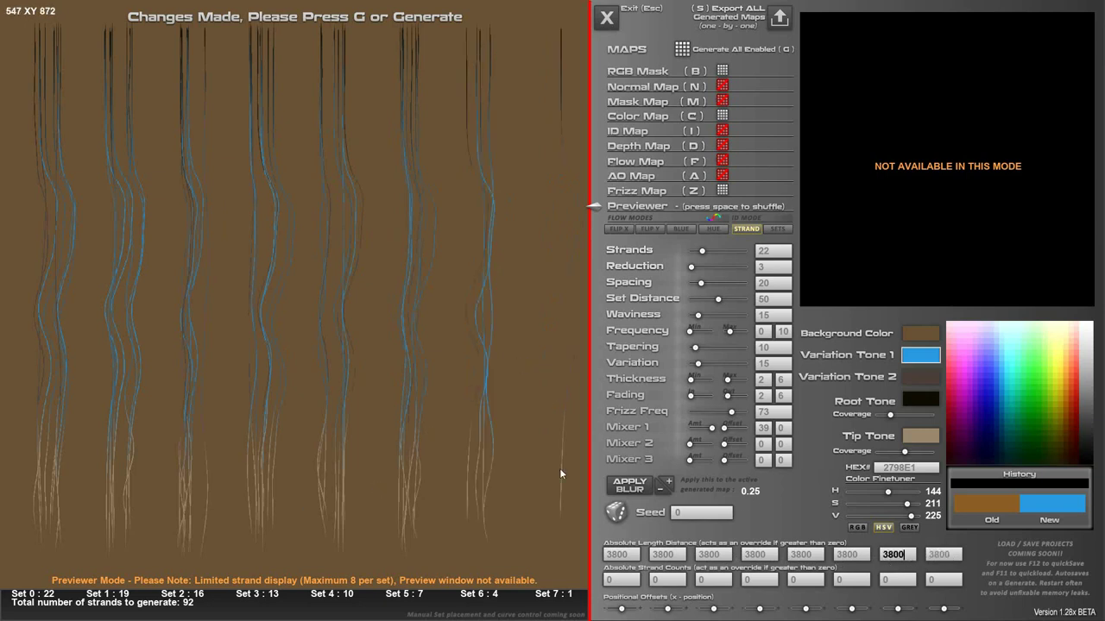
Set the mixer amounts and offsets to 22 and 16 for Mixer 1, 39 and 19 for Mixer 2, 19 and 6 for Mixer 3.
{"action": "left_click", "coordinate": [728, 434]}
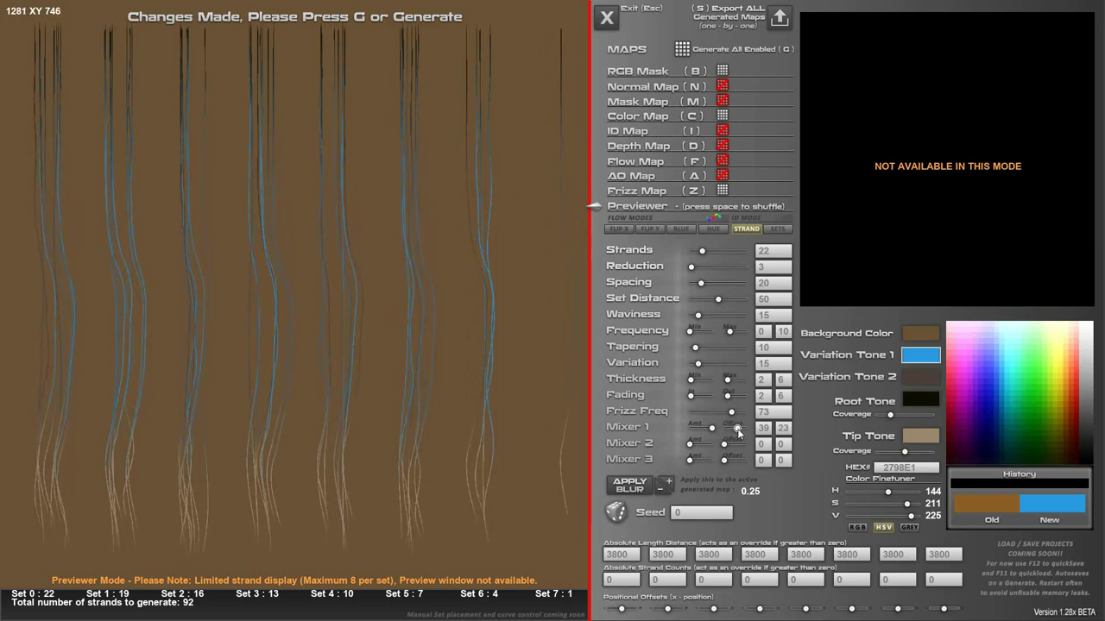
{"action": "left_click_drag", "start_coordinate": [723, 430], "coordinate": [704, 446]}
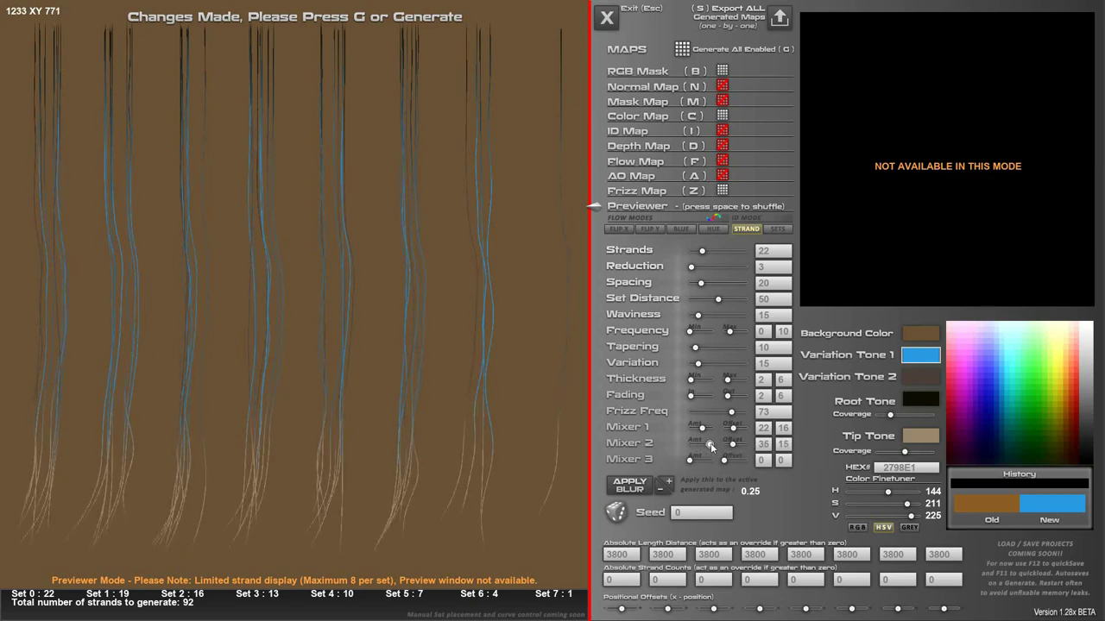
{"action": "left_click_drag", "start_coordinate": [711, 446], "coordinate": [728, 462]}
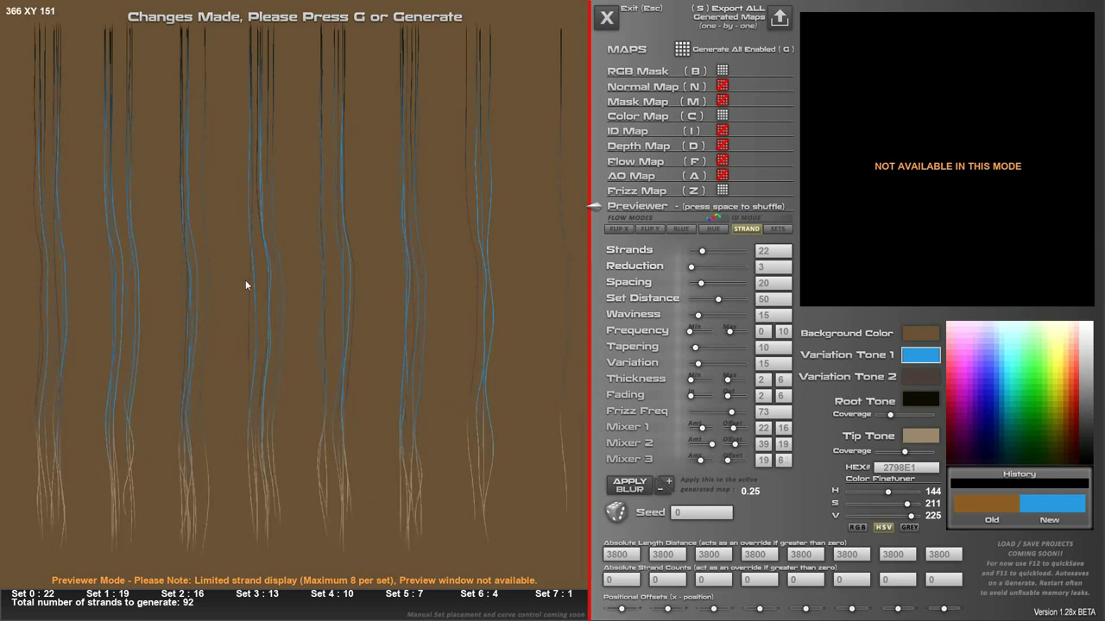
Set Tapering to 48 and raise the Mixer 3 amount to 33.
{"action": "left_click_drag", "start_coordinate": [695, 347], "coordinate": [716, 349]}
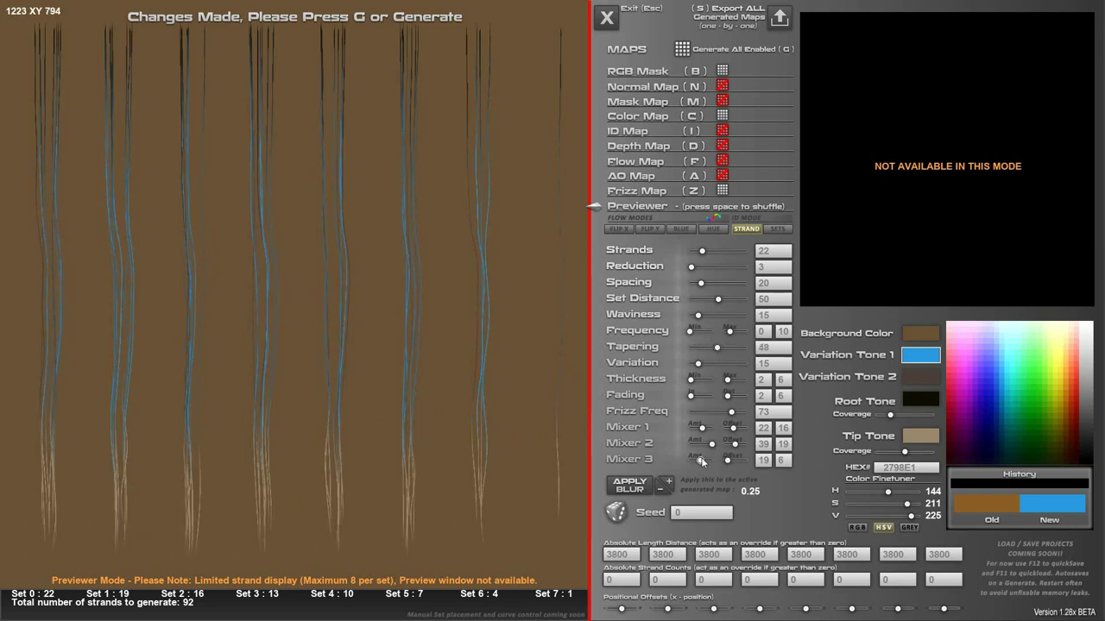
{"action": "left_click_drag", "start_coordinate": [700, 460], "coordinate": [708, 460]}
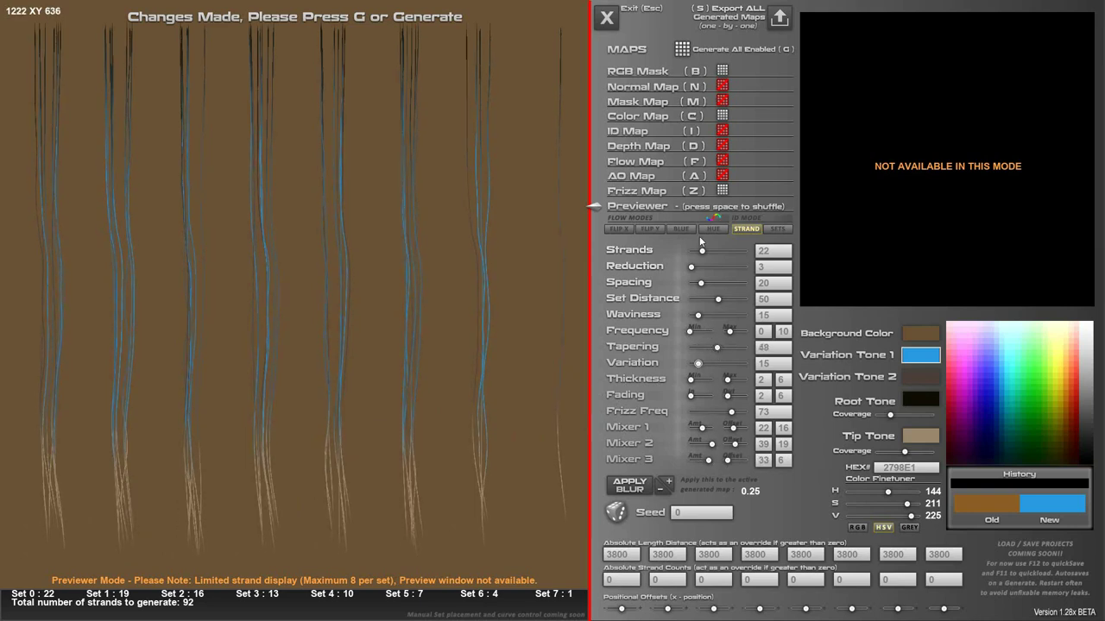
Set the base strand count to 34 and Reduction to 4.
{"action": "left_click_drag", "start_coordinate": [701, 250], "coordinate": [710, 252]}
{"action": "left_click", "coordinate": [692, 268]}
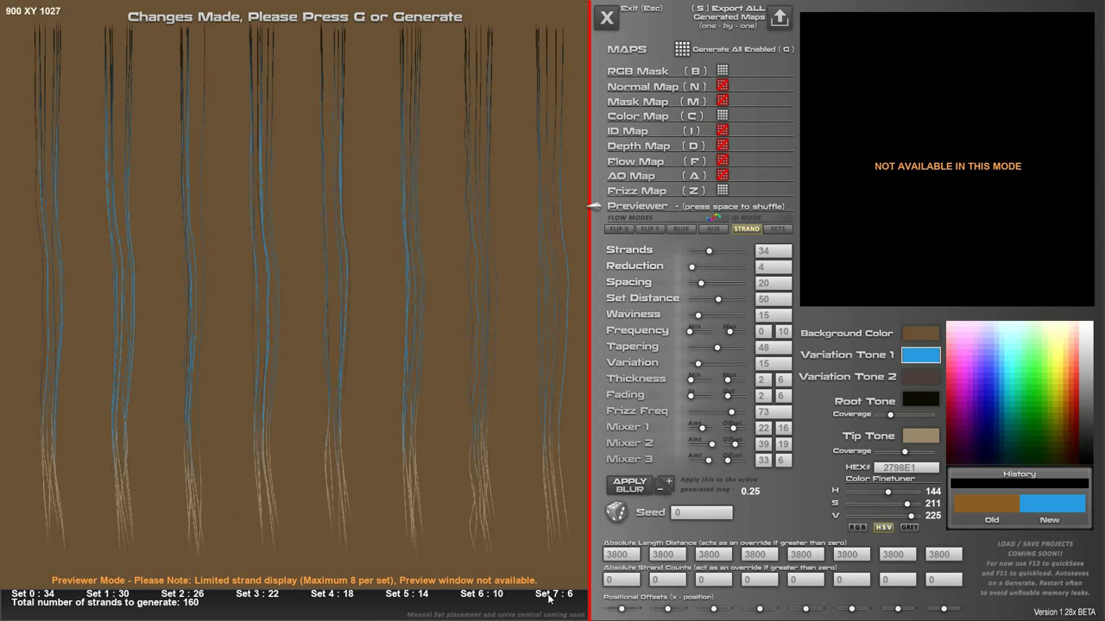
Override the absolute strand counts with 1 for the last set and 2 for the seventh set.
{"action": "left_click", "coordinate": [934, 582]}
{"action": "type", "text": "1"}
{"action": "left_click", "coordinate": [893, 581]}
{"action": "type", "text": "2"}
{"action": "left_click", "coordinate": [841, 581]}
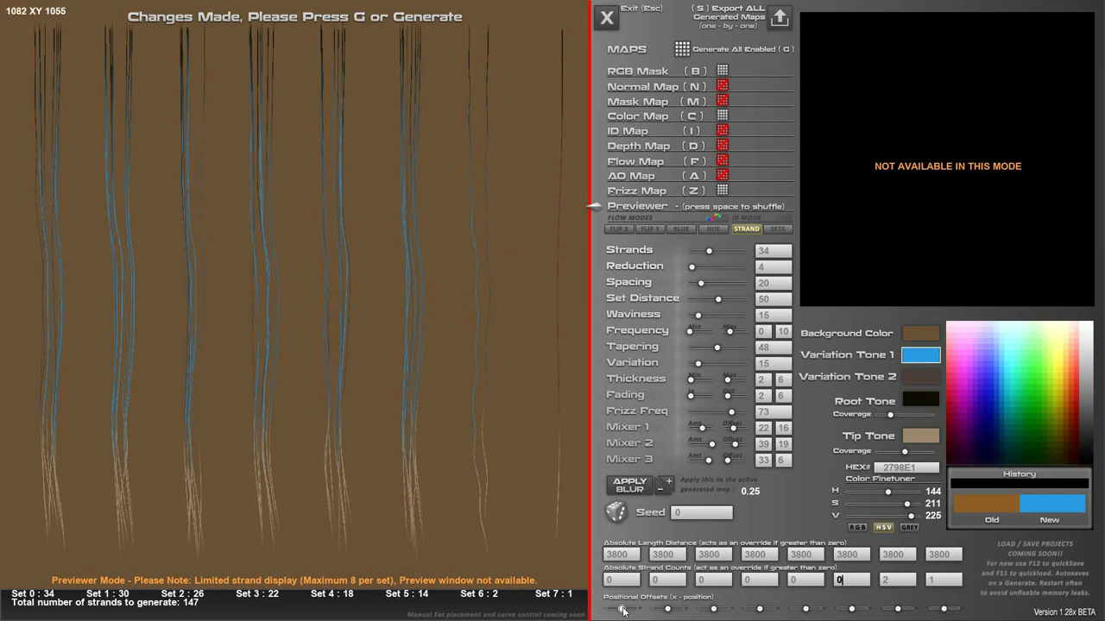
Shift the strand sets leftward on the texture using their positional offsets.
{"action": "left_click_drag", "start_coordinate": [622, 610], "coordinate": [882, 611]}
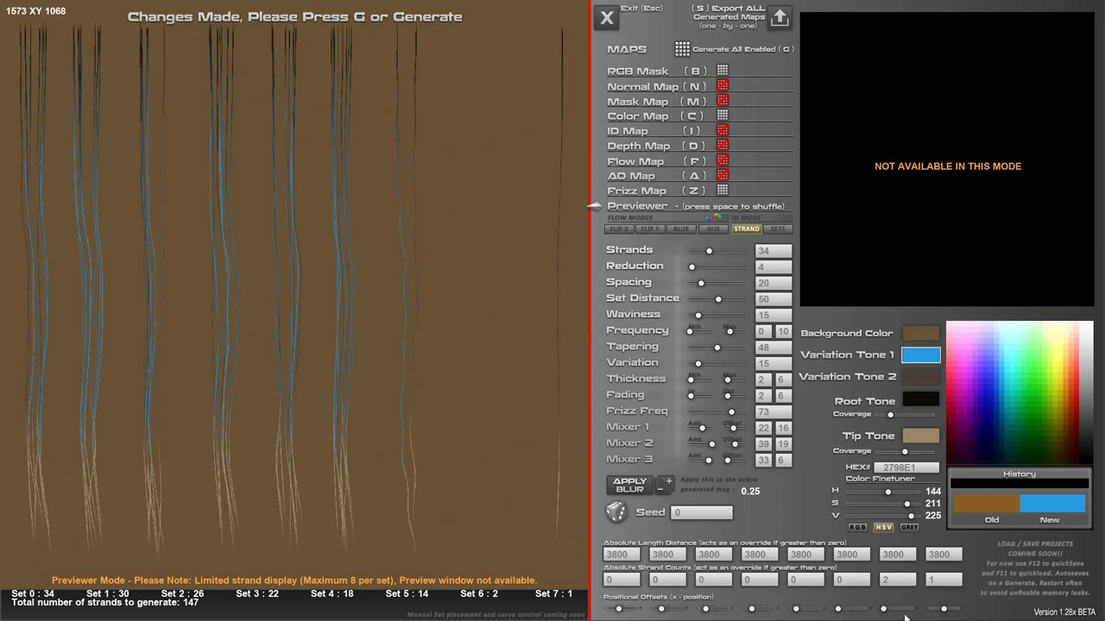
{"action": "left_click_drag", "start_coordinate": [943, 609], "coordinate": [891, 610]}
Reduce Set Distance to 16 and separate the last three strand sets with their positional offsets.
{"action": "mouse_move", "coordinate": [715, 299]}
{"action": "left_mouse_down"}
{"action": "mouse_move", "coordinate": [724, 297]}
{"action": "mouse_move", "coordinate": [698, 300]}
{"action": "left_mouse_up"}
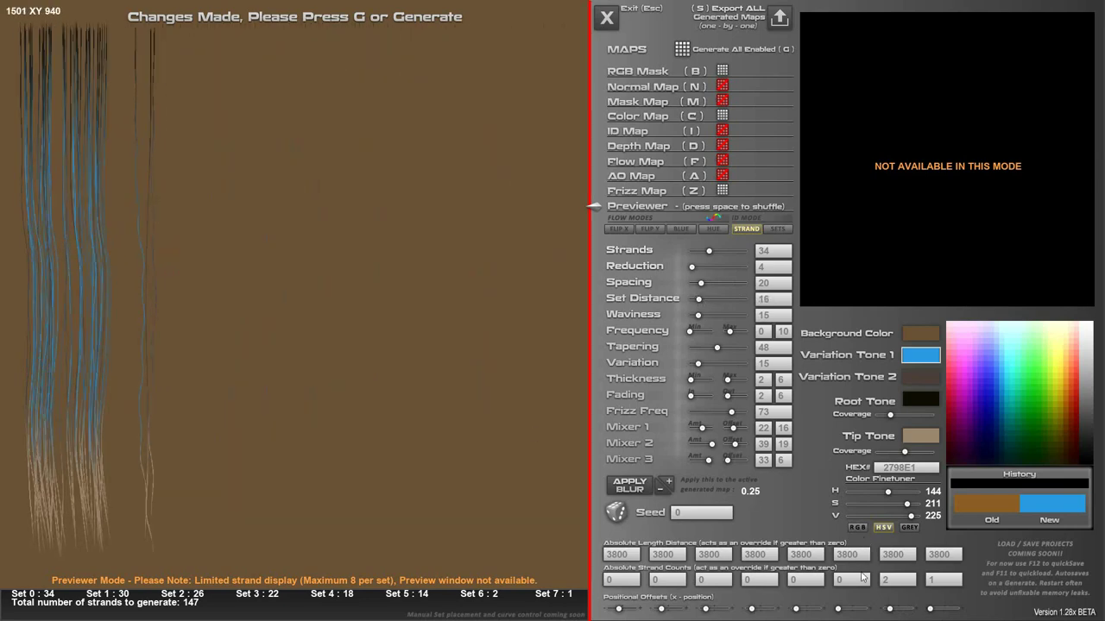
{"action": "left_click_drag", "start_coordinate": [889, 610], "coordinate": [941, 609]}
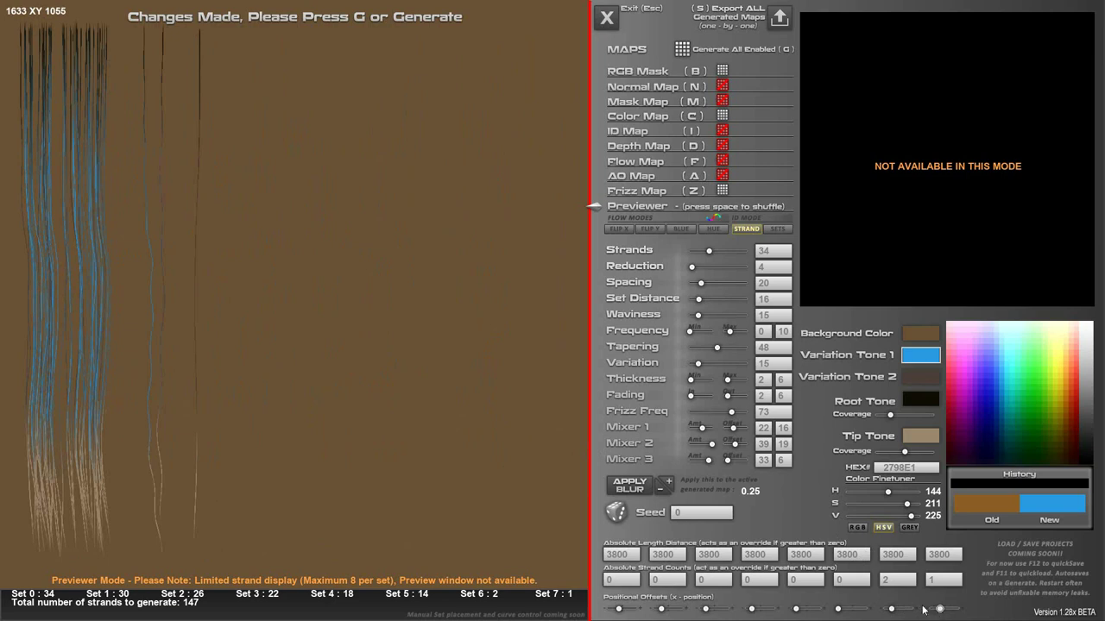
{"action": "left_click_drag", "start_coordinate": [837, 610], "coordinate": [841, 612]}
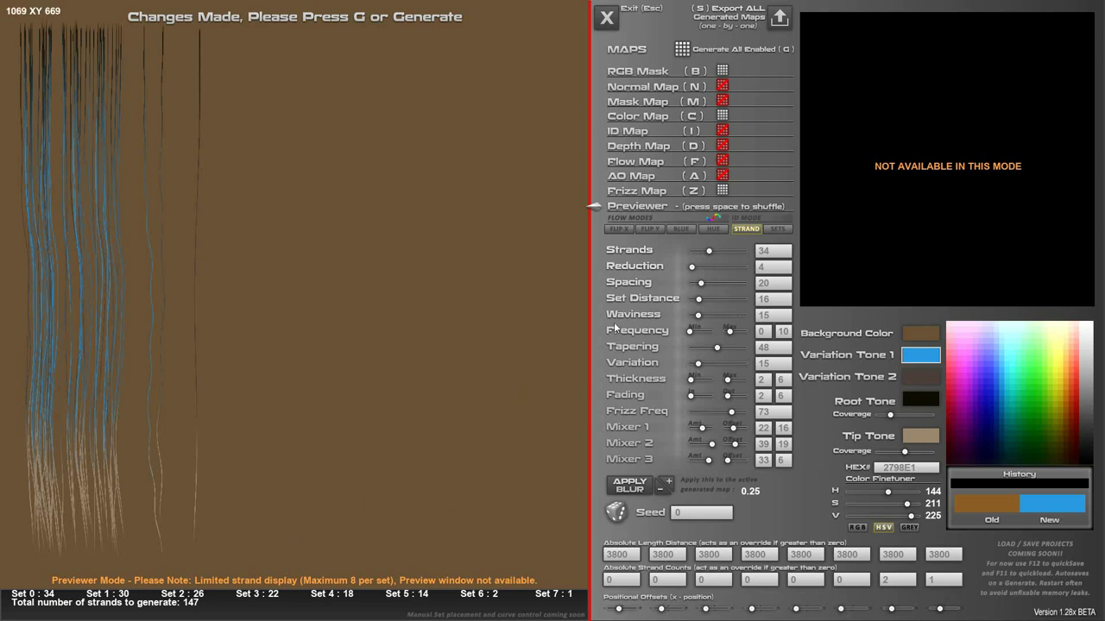
Set Strands to 40, maximum Thickness to 5 and the Fading In value to 9.
{"action": "left_click", "coordinate": [708, 252]}
{"action": "left_click_drag", "start_coordinate": [709, 251], "coordinate": [712, 253]}
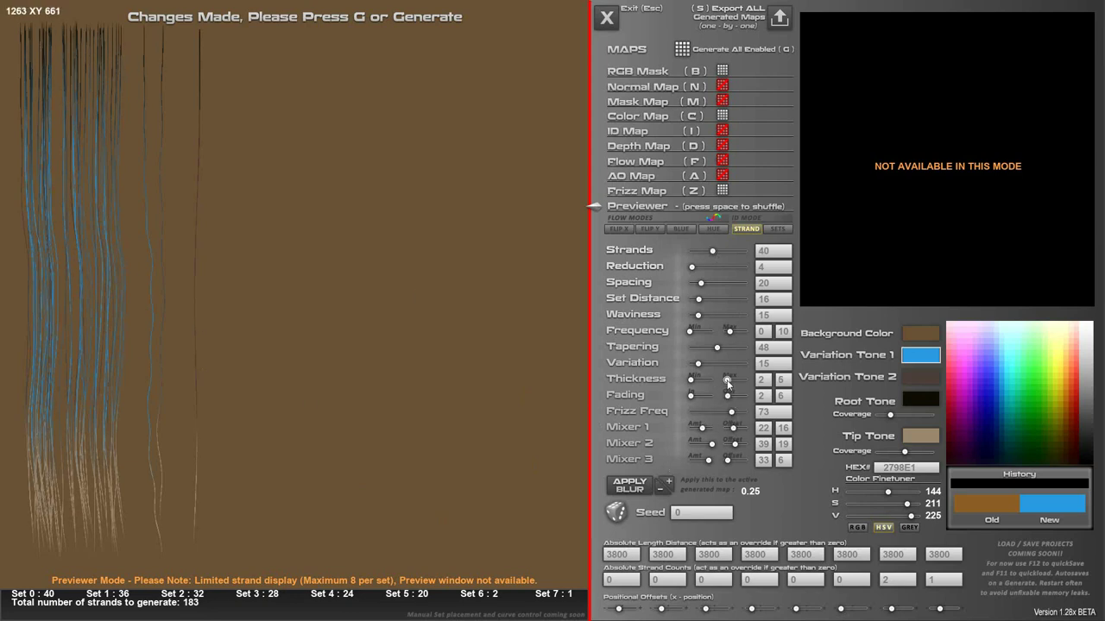
{"action": "mouse_move", "coordinate": [691, 395]}
{"action": "left_mouse_down"}
{"action": "mouse_move", "coordinate": [706, 396]}
{"action": "mouse_move", "coordinate": [695, 396]}
{"action": "left_mouse_up"}
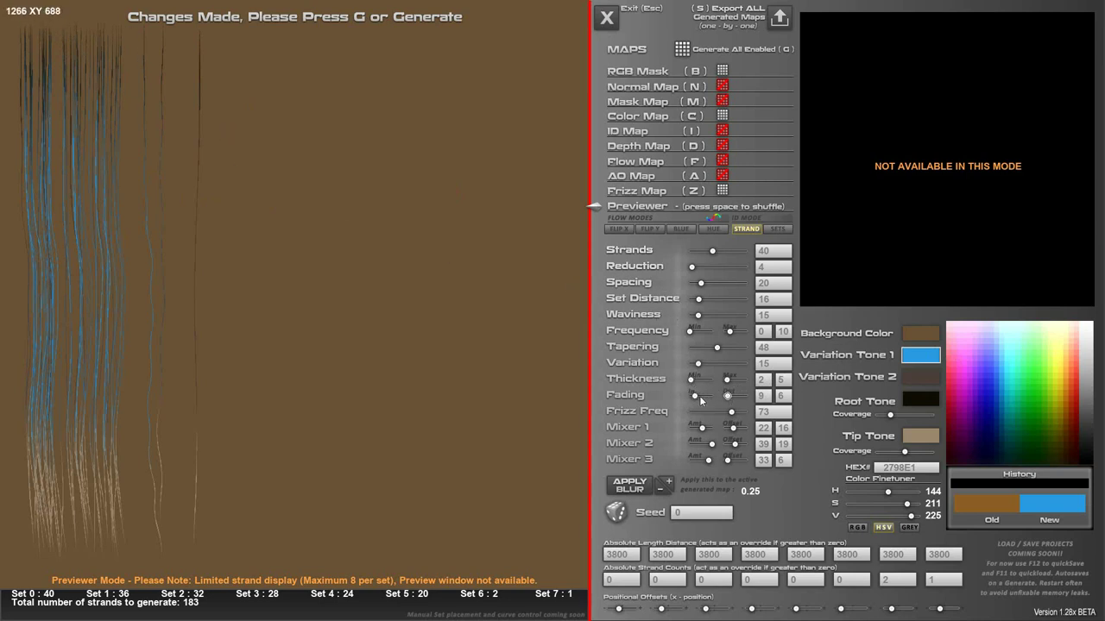
Set the Fading Out value to 15, the Mixer 3 amount to 18 and Tapering to 68.
{"action": "left_click_drag", "start_coordinate": [728, 399], "coordinate": [735, 401]}
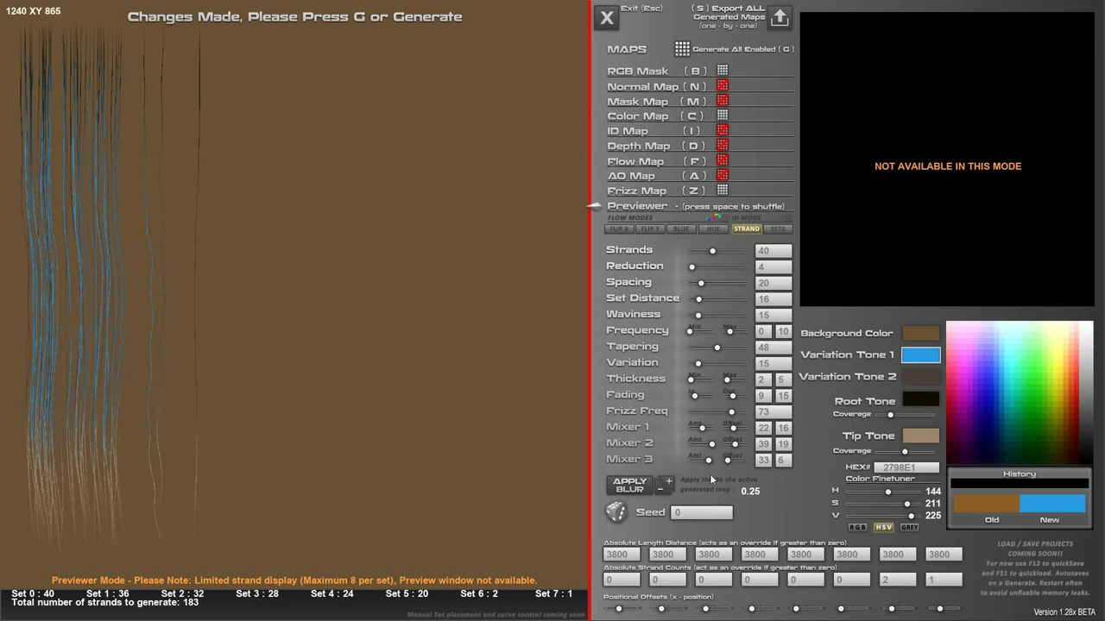
{"action": "left_click_drag", "start_coordinate": [709, 461], "coordinate": [701, 464]}
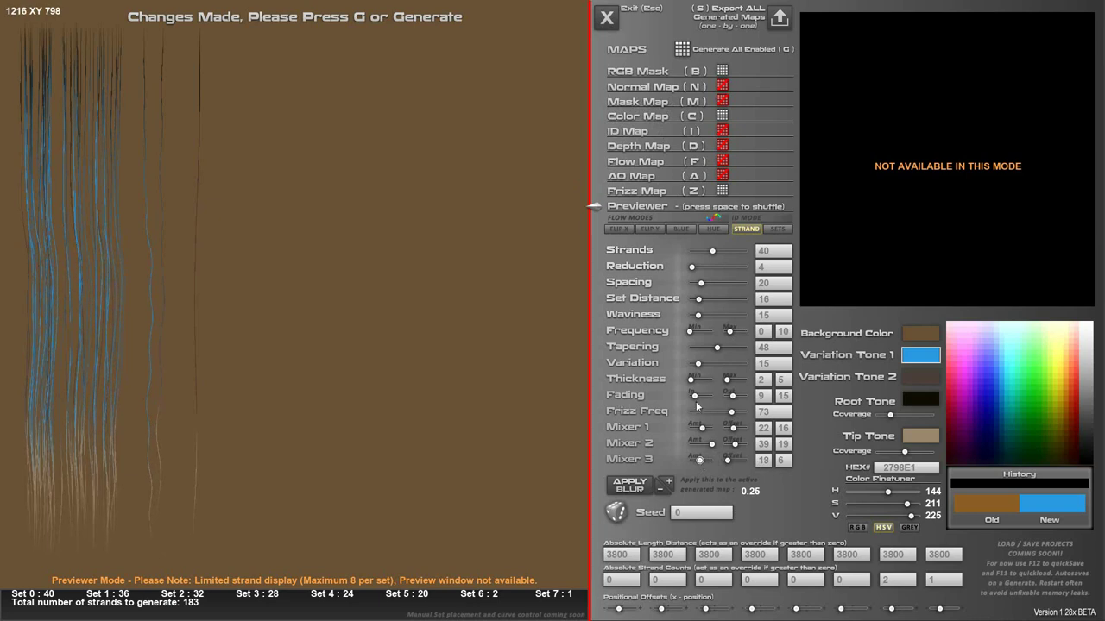
{"action": "left_click_drag", "start_coordinate": [718, 352], "coordinate": [729, 350]}
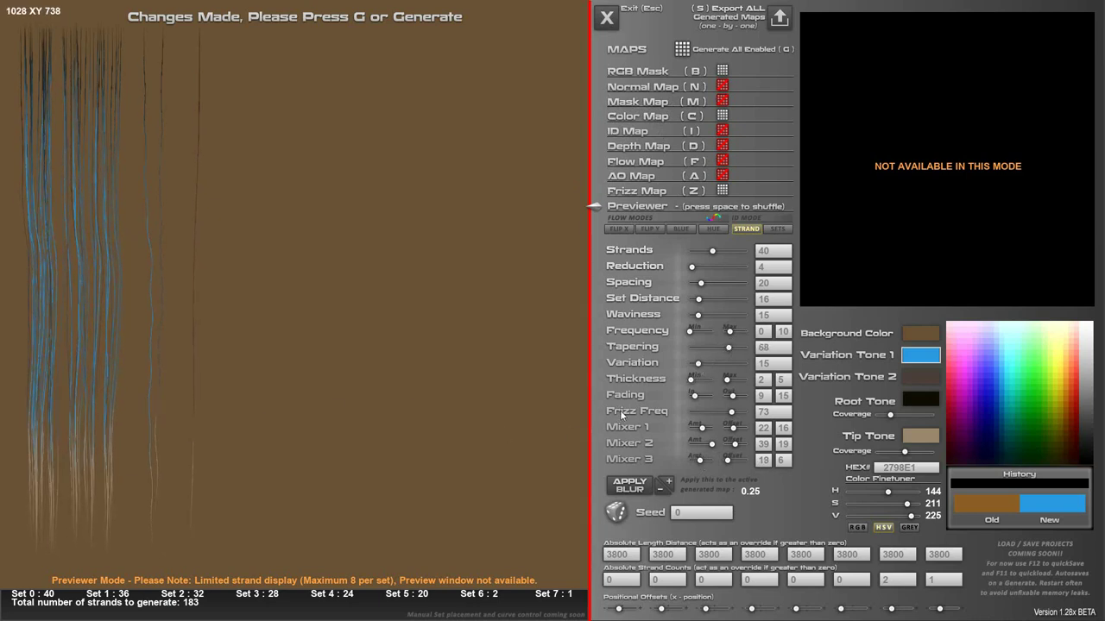
Enable the AO, Flow, Depth, ID, Mask and Normal maps and generate all enabled maps.
{"action": "left_click", "coordinate": [723, 175]}
{"action": "left_click", "coordinate": [722, 160]}
{"action": "left_click", "coordinate": [722, 145]}
{"action": "left_click", "coordinate": [722, 130]}
{"action": "left_click", "coordinate": [723, 101]}
{"action": "left_click", "coordinate": [723, 87]}
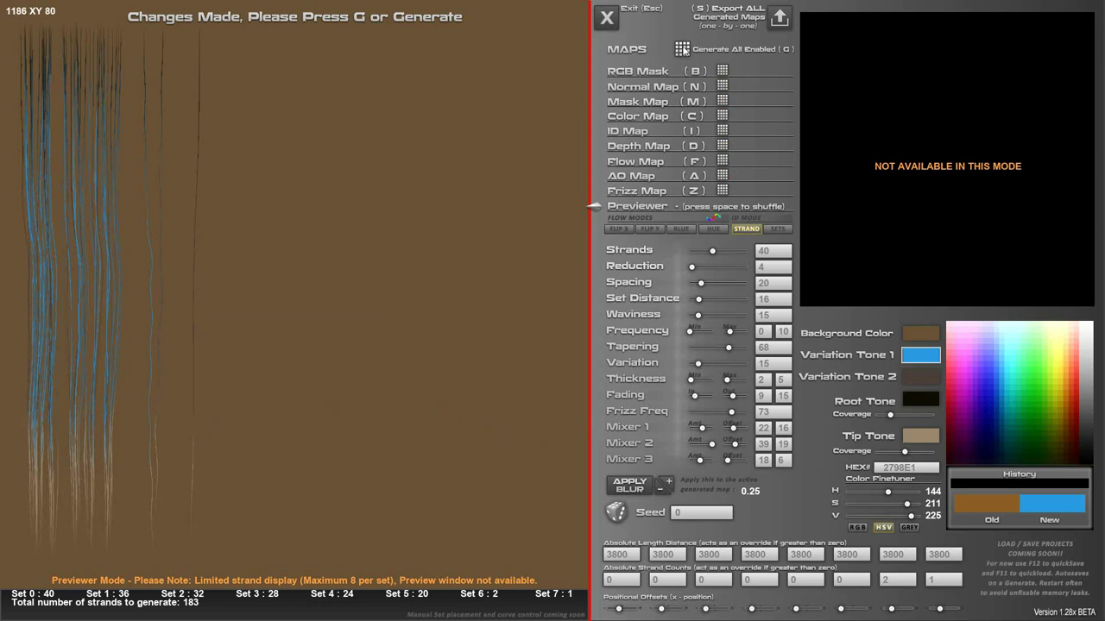
{"action": "left_click", "coordinate": [682, 49]}
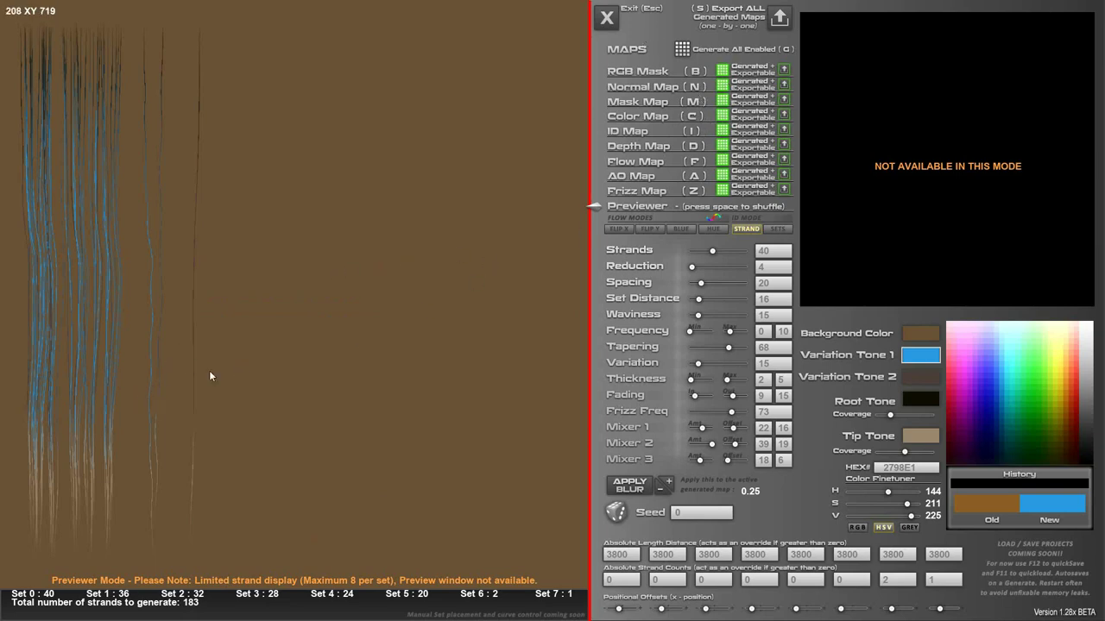
Preview the Frizz, AO, Flow, Depth and ID maps, inspecting the strands in the magnified view.
{"action": "key", "text": "z"}
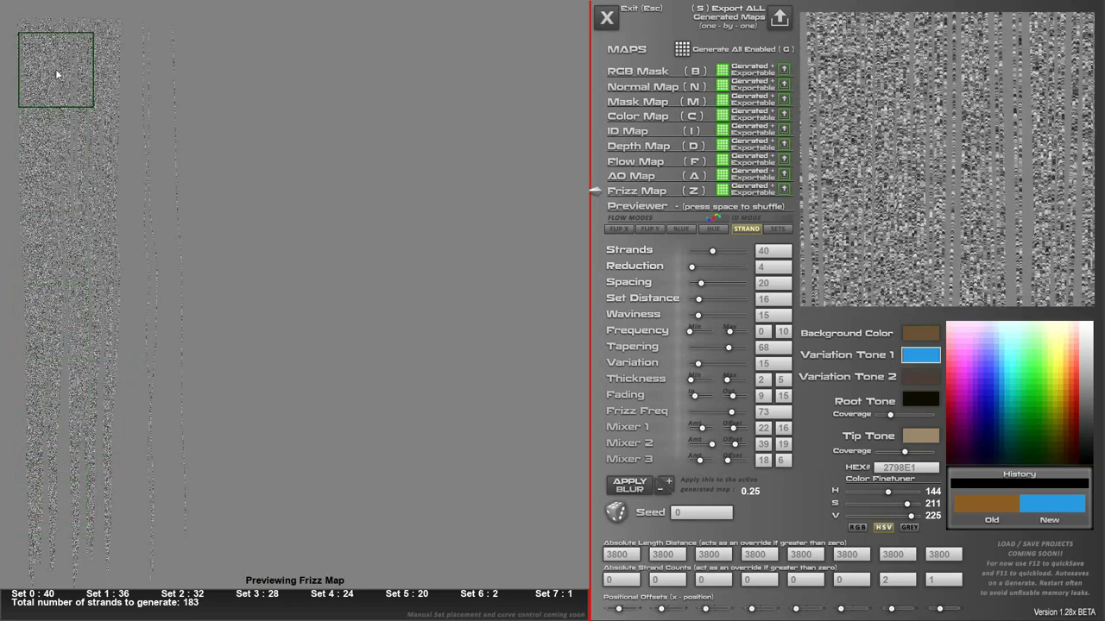
{"action": "key", "text": "a"}
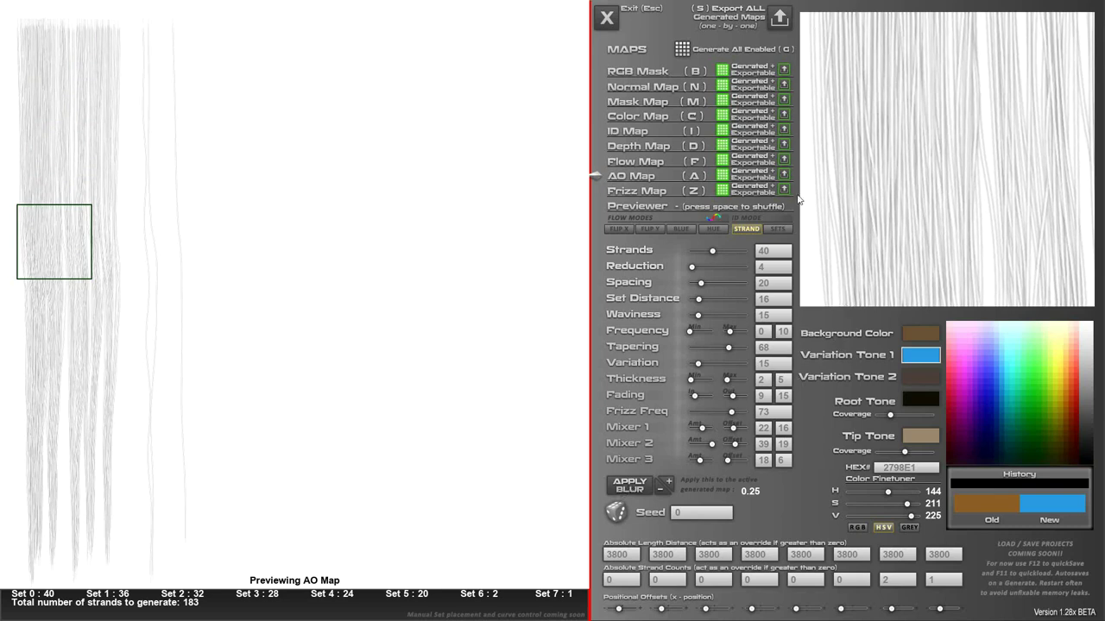
{"action": "left_click", "coordinate": [69, 259]}
{"action": "mouse_move", "coordinate": [69, 260]}
{"action": "left_mouse_down"}
{"action": "mouse_move", "coordinate": [49, 47]}
{"action": "mouse_move", "coordinate": [55, 216]}
{"action": "mouse_move", "coordinate": [34, 565]}
{"action": "mouse_move", "coordinate": [57, 278]}
{"action": "left_mouse_up"}
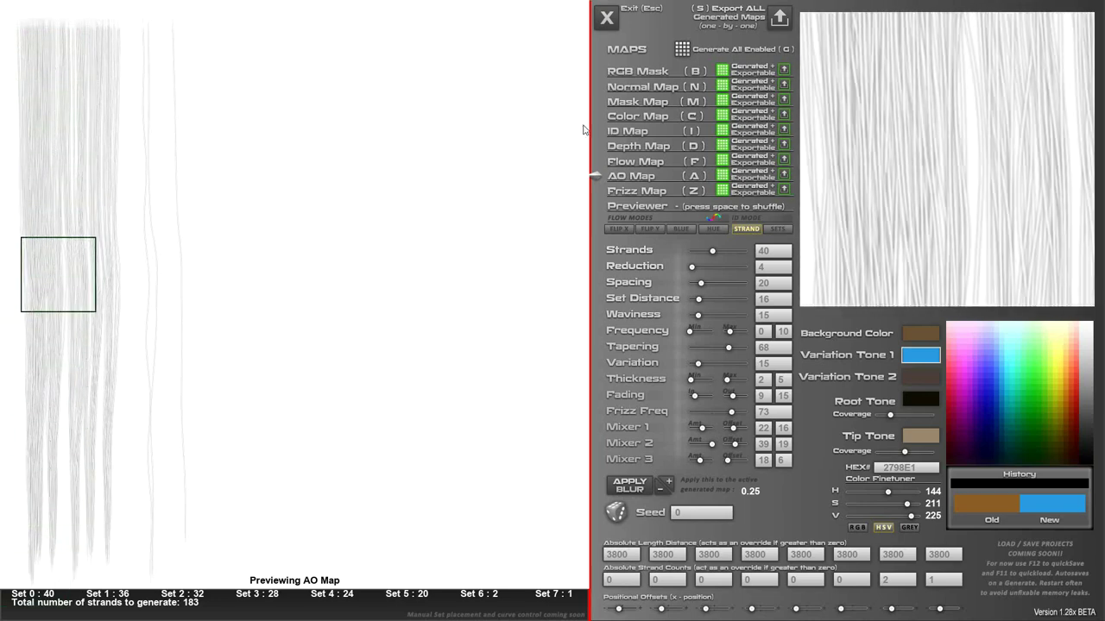
{"action": "left_click", "coordinate": [642, 160]}
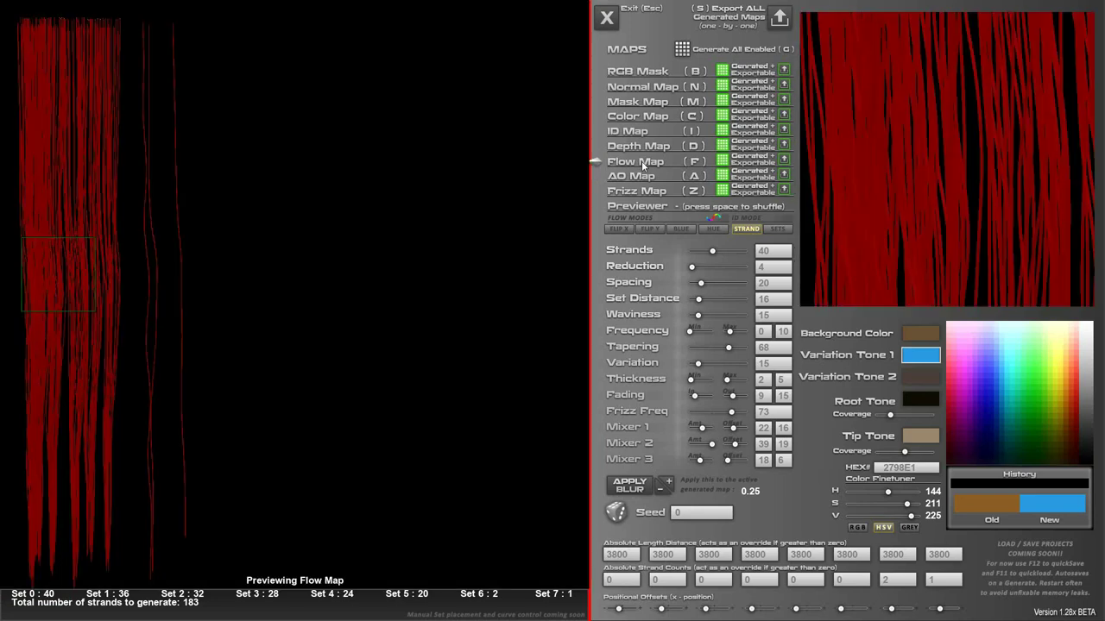
{"action": "left_click", "coordinate": [40, 297]}
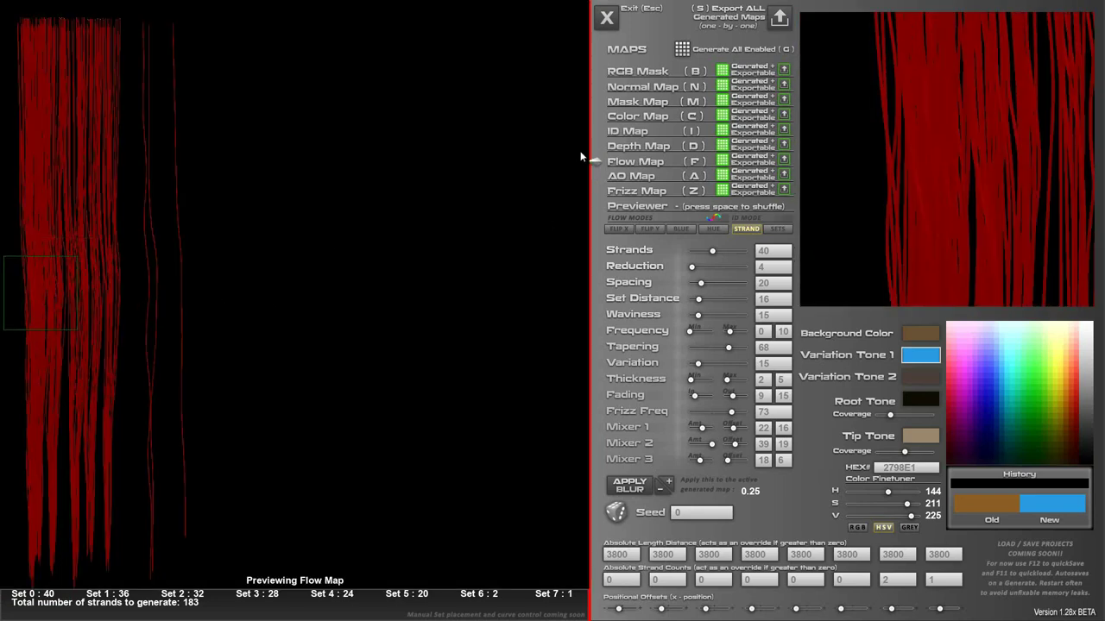
{"action": "left_click", "coordinate": [637, 148]}
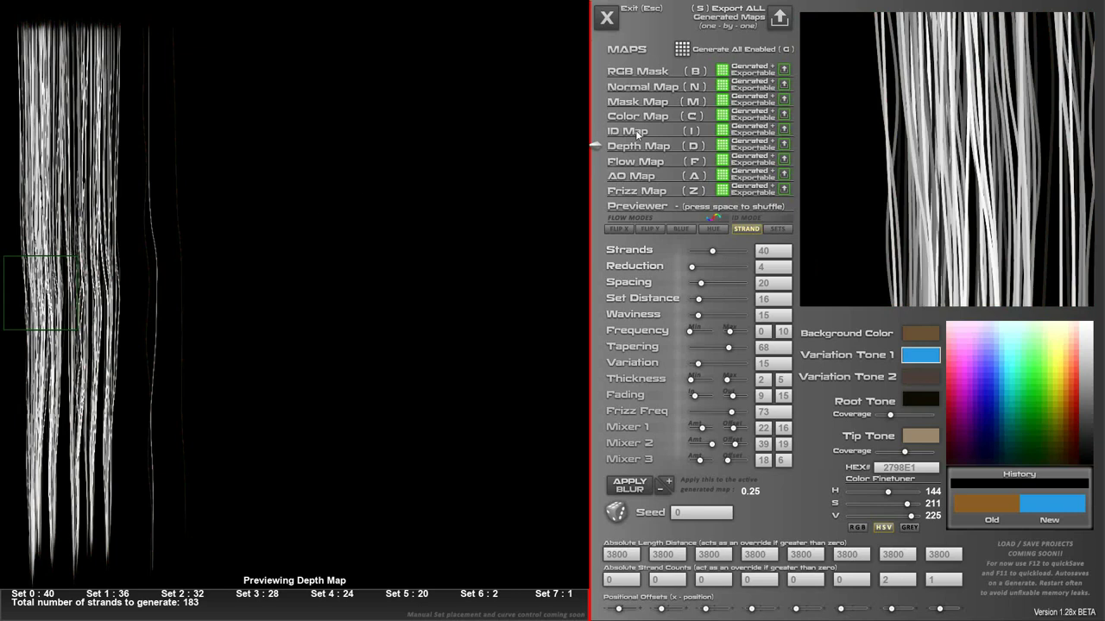
{"action": "left_click", "coordinate": [637, 133]}
{"action": "left_click_drag", "start_coordinate": [85, 264], "coordinate": [54, 244]}
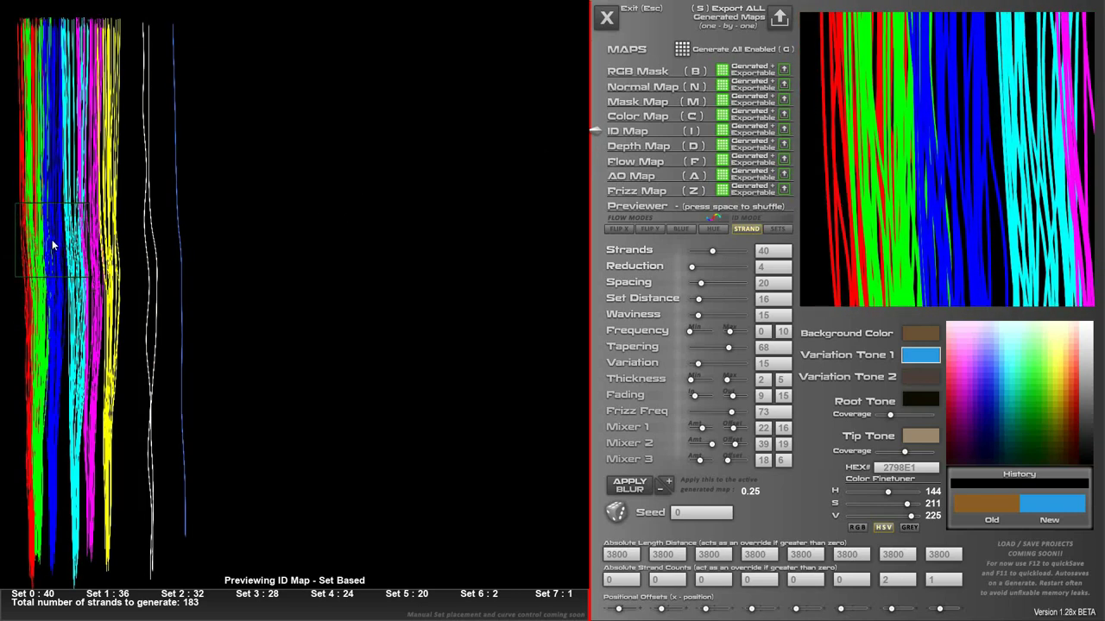
Switch the ID mode to Sets and regenerate the ID map.
{"action": "left_click", "coordinate": [775, 229]}
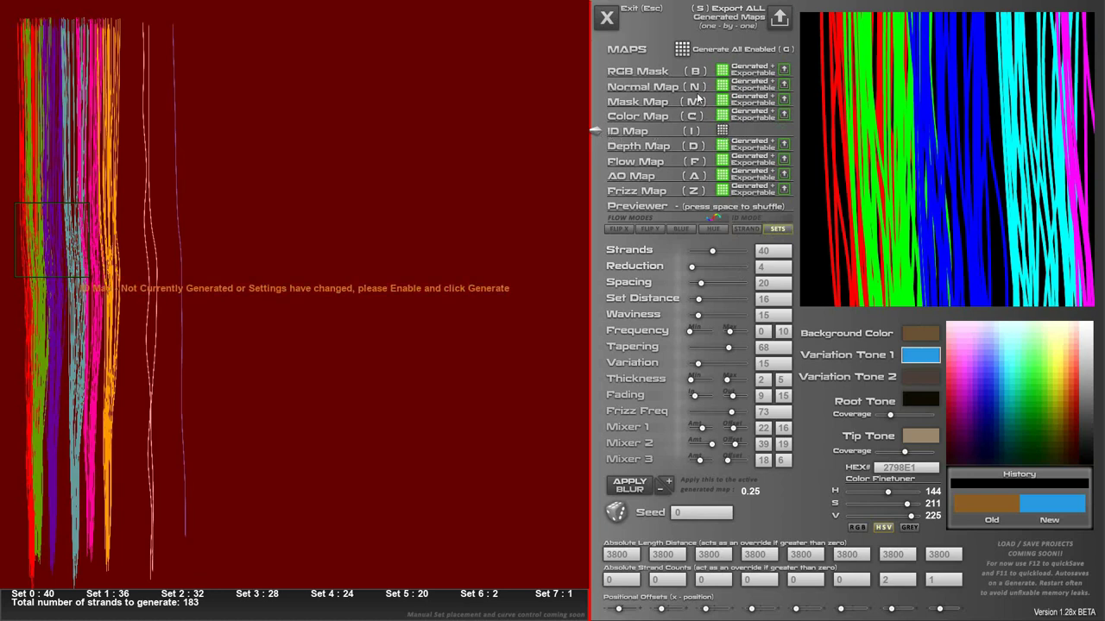
{"action": "left_click", "coordinate": [683, 50]}
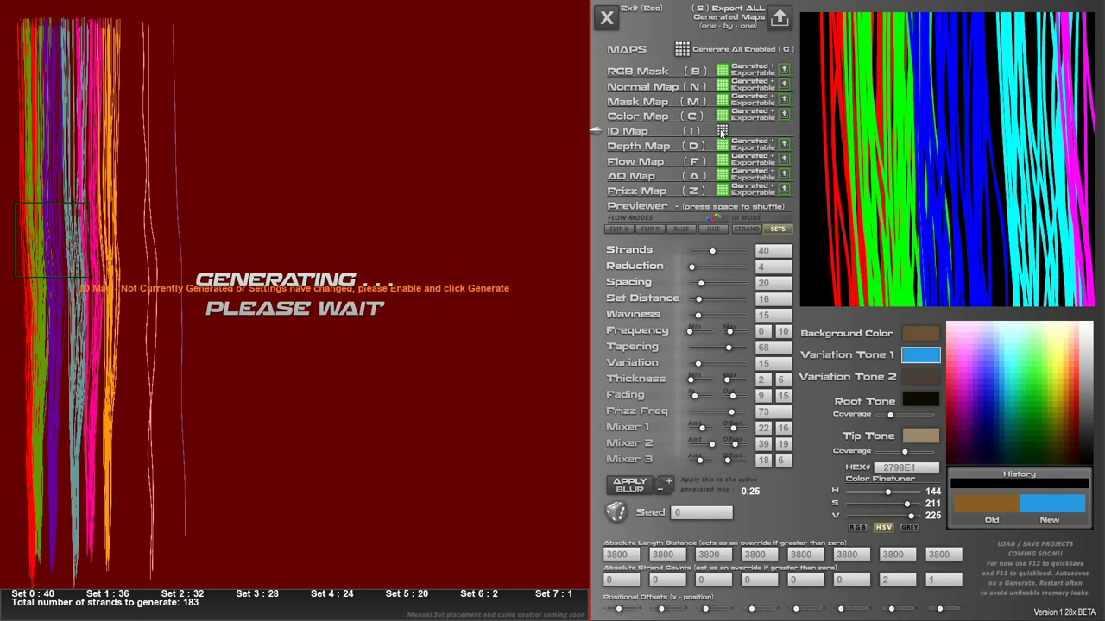
{"action": "left_click", "coordinate": [722, 131]}
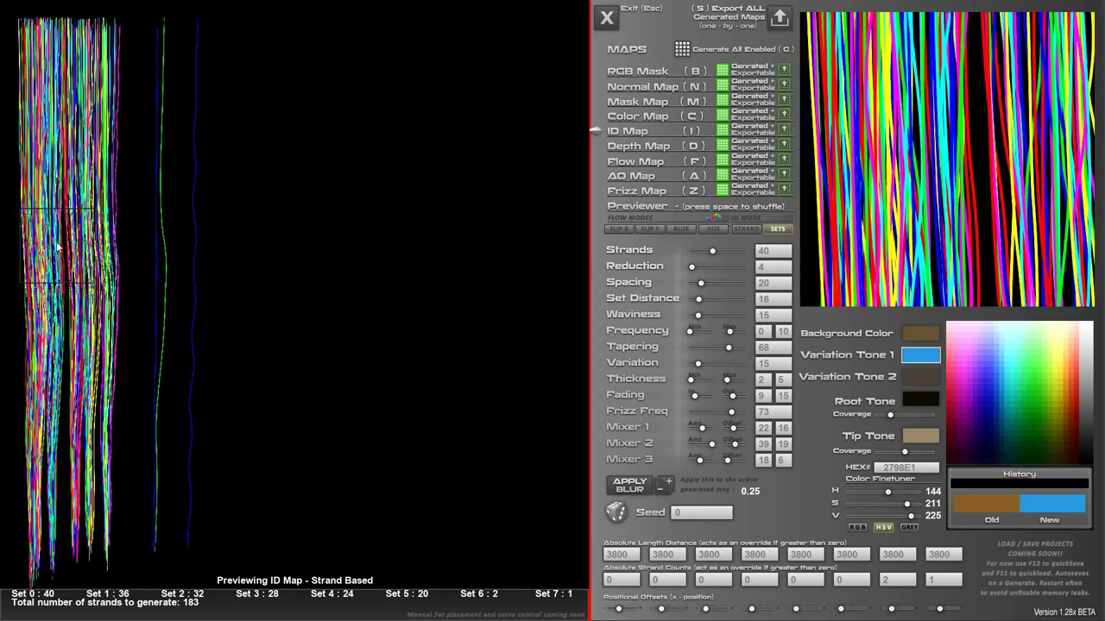
Preview the Color, Mask, Normal and RGB Mask maps, and return to the Color Map.
{"action": "left_click", "coordinate": [656, 121]}
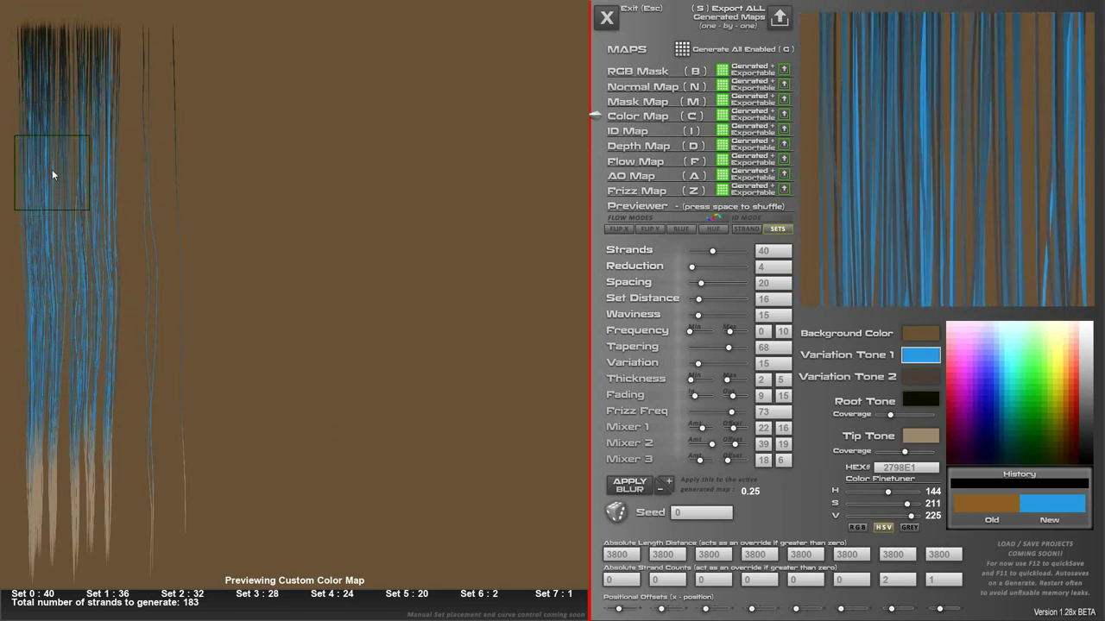
{"action": "left_click", "coordinate": [643, 101]}
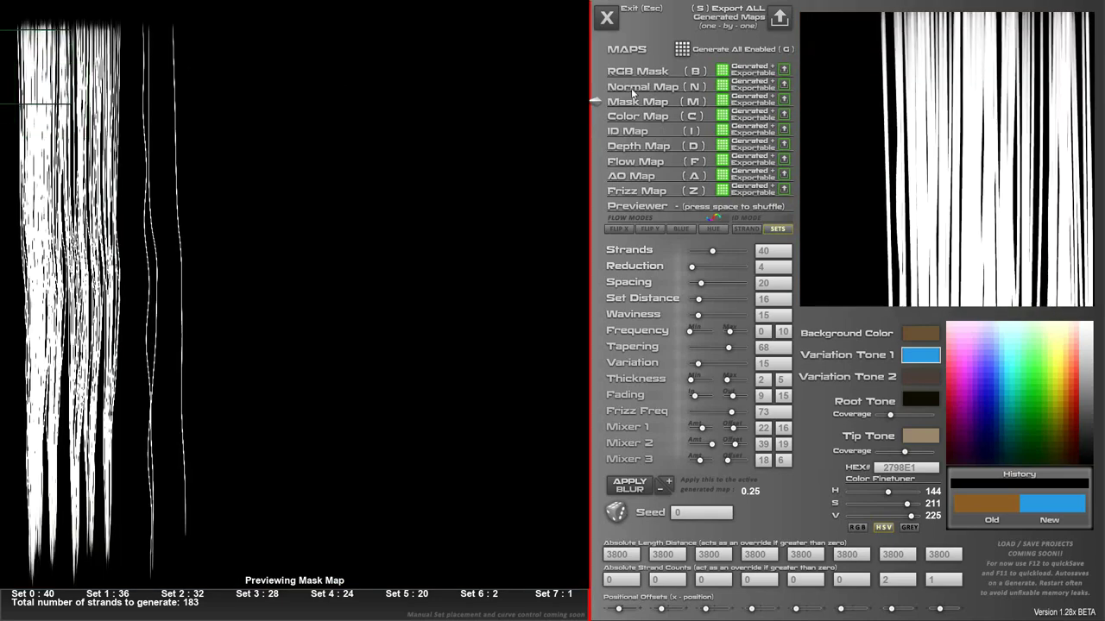
{"action": "left_click", "coordinate": [633, 88]}
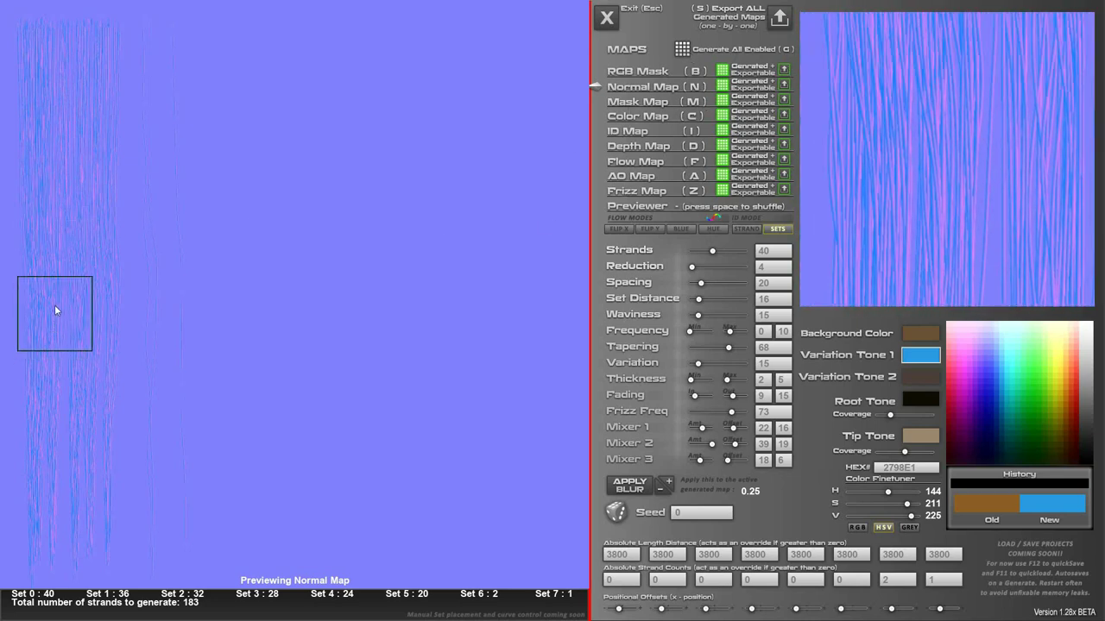
{"action": "left_click", "coordinate": [675, 74]}
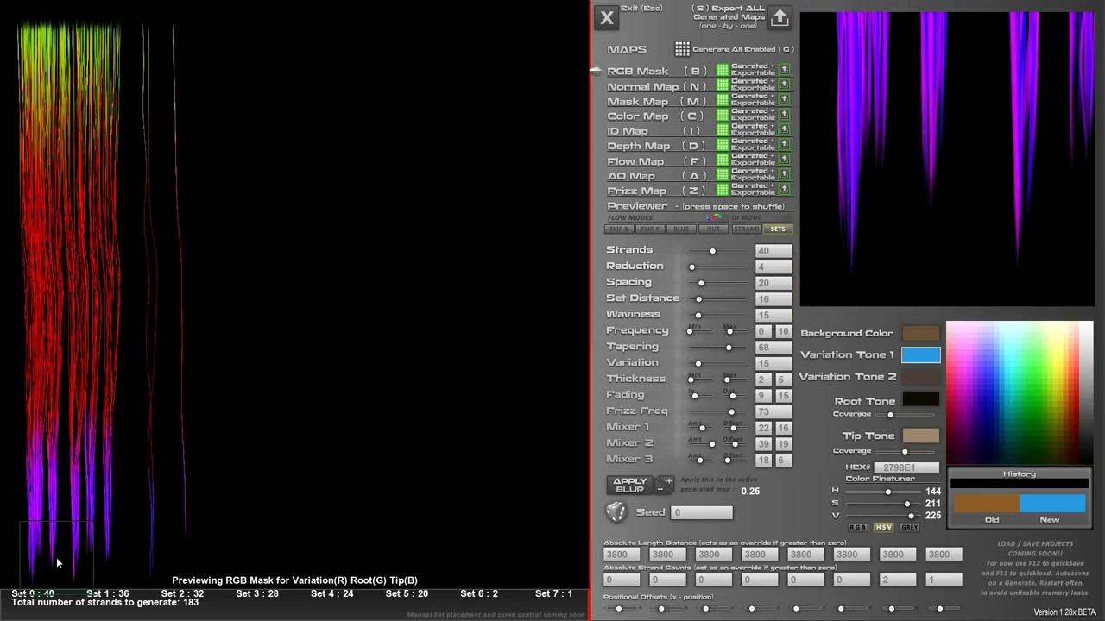
{"action": "left_click", "coordinate": [615, 116]}
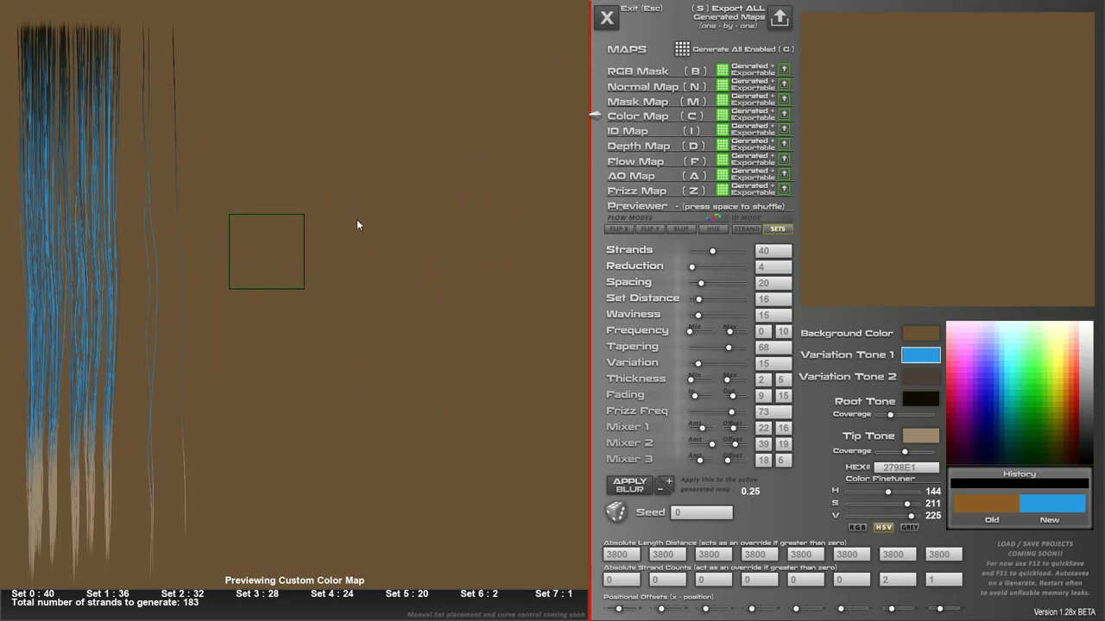
Exit and relaunch the application, proceed past the startup notice and restore the previous settings.
{"action": "left_click", "coordinate": [605, 19]}
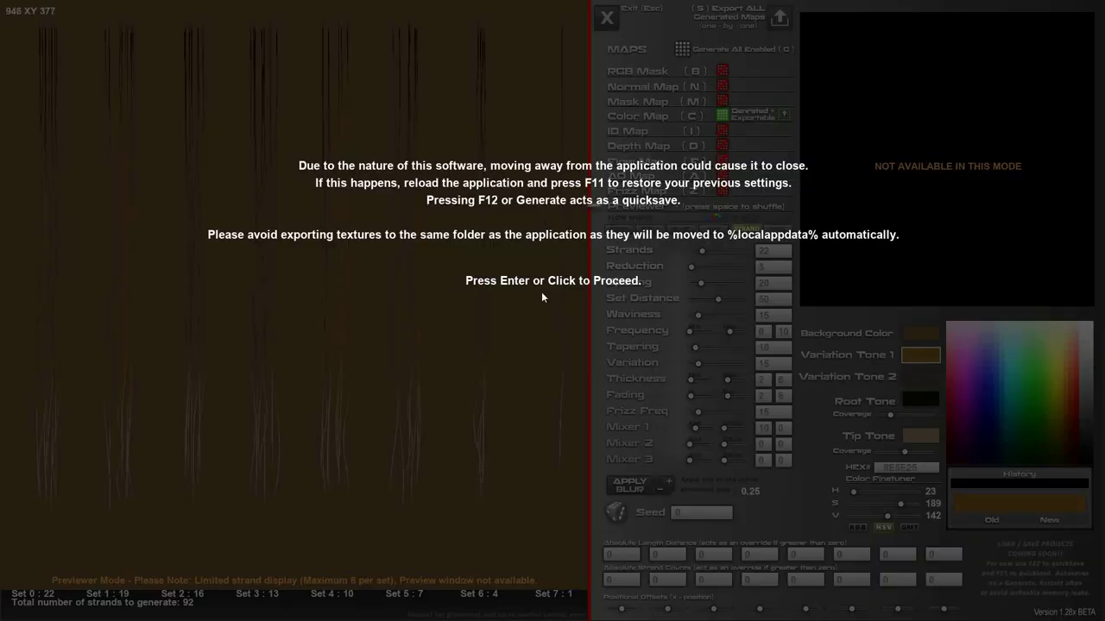
{"action": "left_click", "coordinate": [542, 304]}
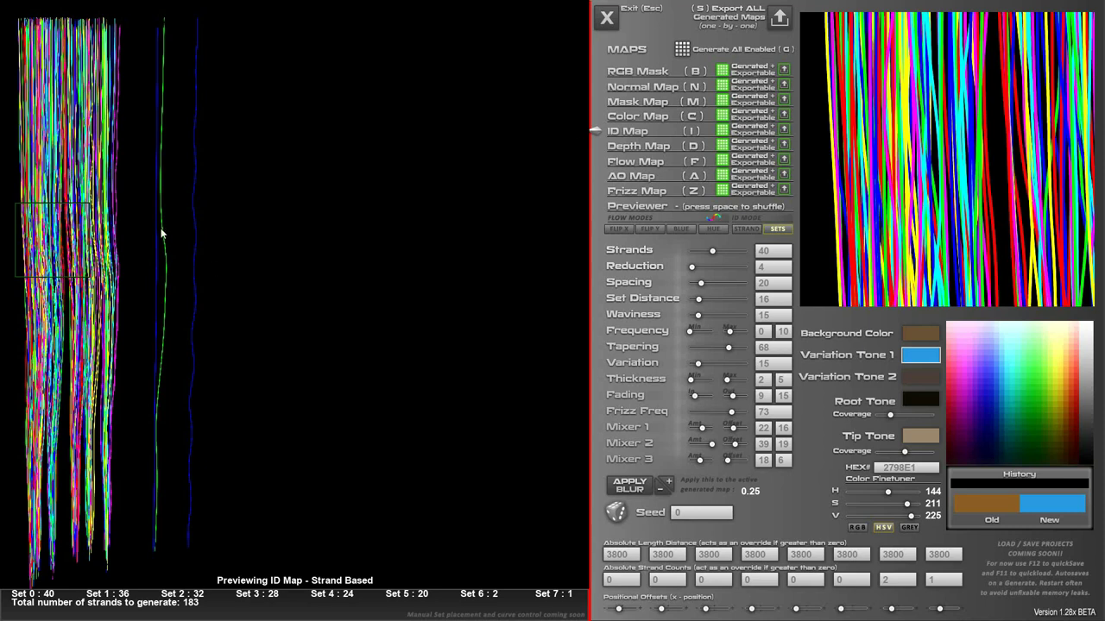
Check the preview of every map from RGB Mask through Frizz Map for restored content.
{"action": "left_click", "coordinate": [639, 71]}
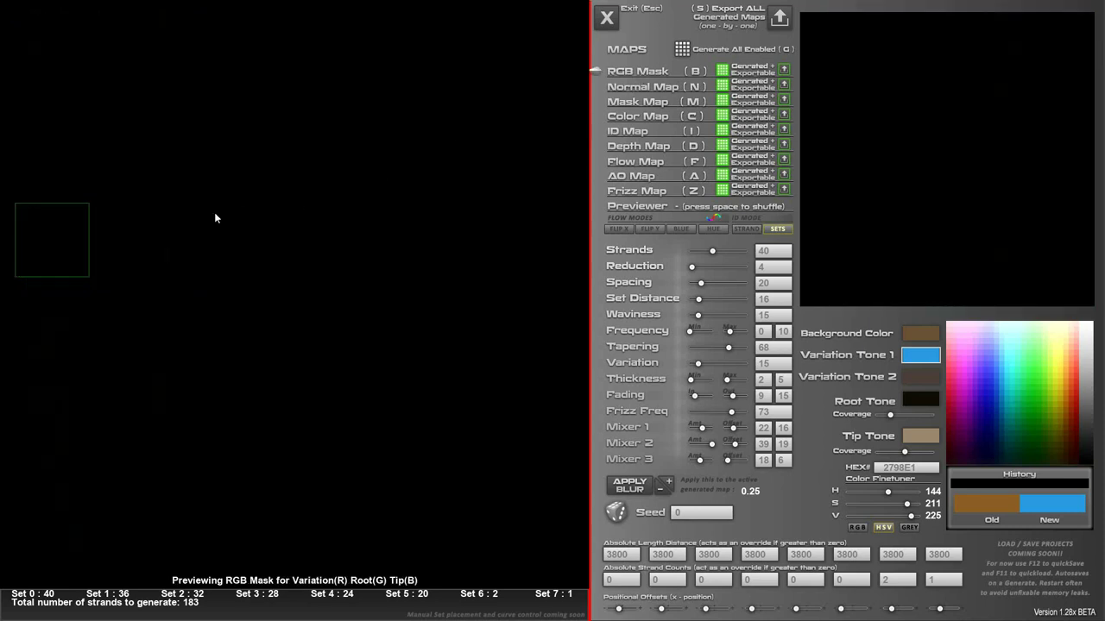
{"action": "left_click", "coordinate": [660, 88]}
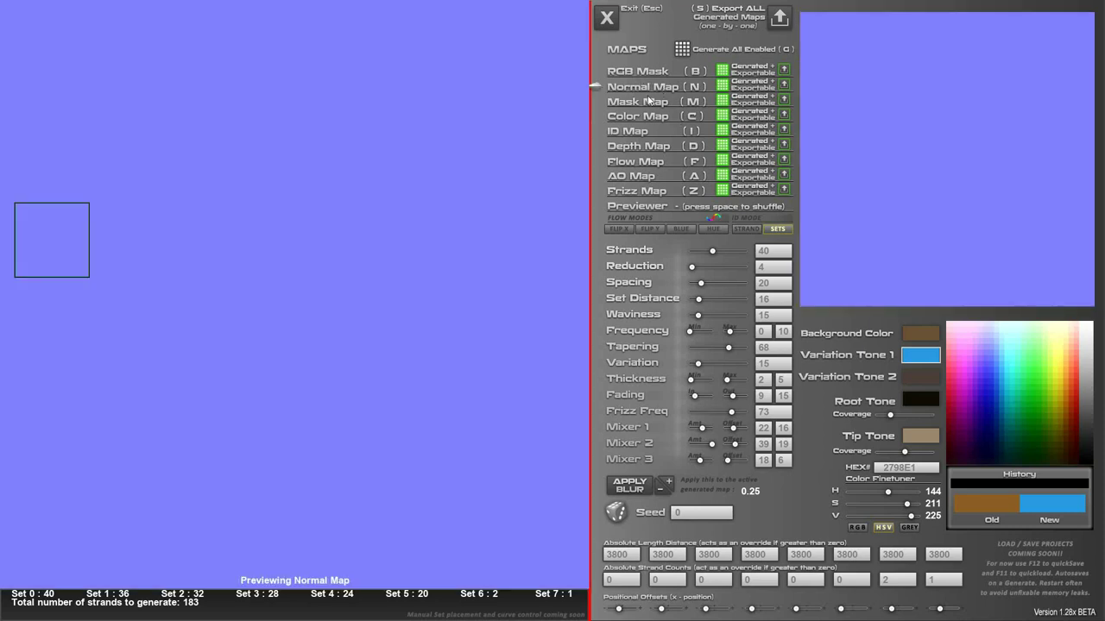
{"action": "left_click", "coordinate": [650, 102]}
{"action": "left_click", "coordinate": [641, 117]}
{"action": "left_click", "coordinate": [635, 132]}
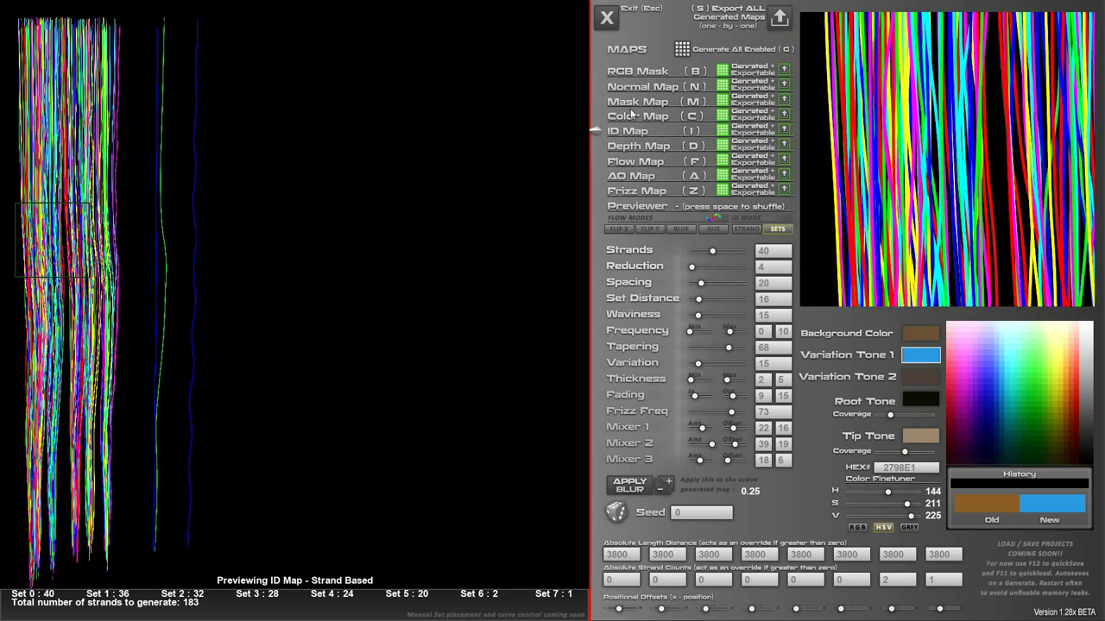
{"action": "left_click", "coordinate": [632, 102]}
{"action": "left_click", "coordinate": [632, 88]}
{"action": "left_click", "coordinate": [636, 73]}
{"action": "left_click", "coordinate": [635, 101]}
{"action": "left_click", "coordinate": [633, 129]}
{"action": "left_click", "coordinate": [636, 147]}
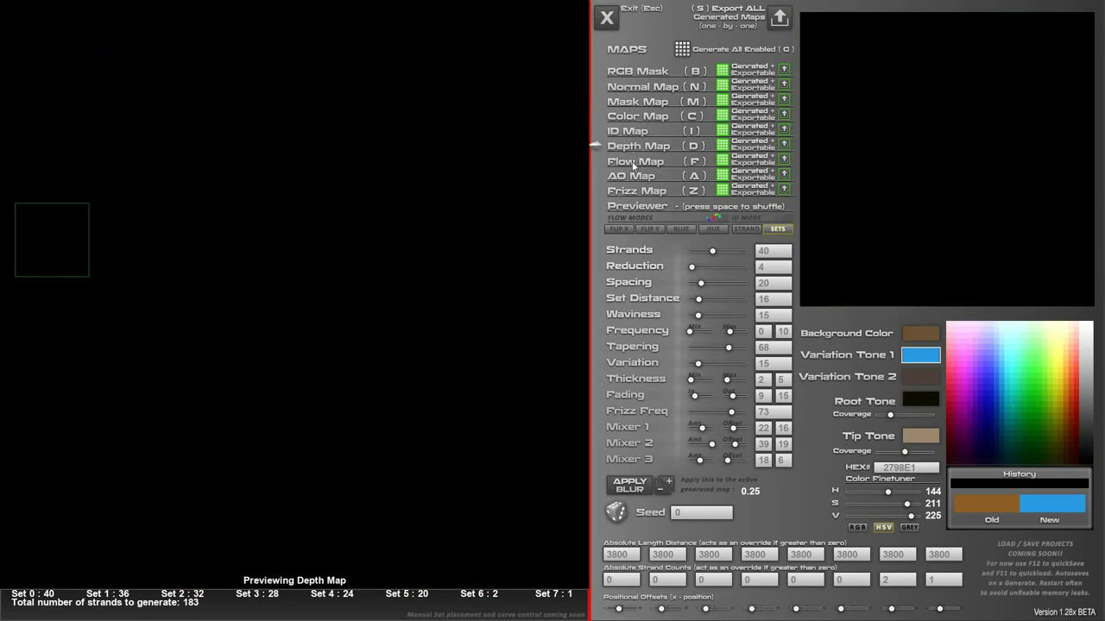
{"action": "left_click", "coordinate": [634, 162]}
{"action": "left_click", "coordinate": [634, 177]}
{"action": "left_click", "coordinate": [634, 192]}
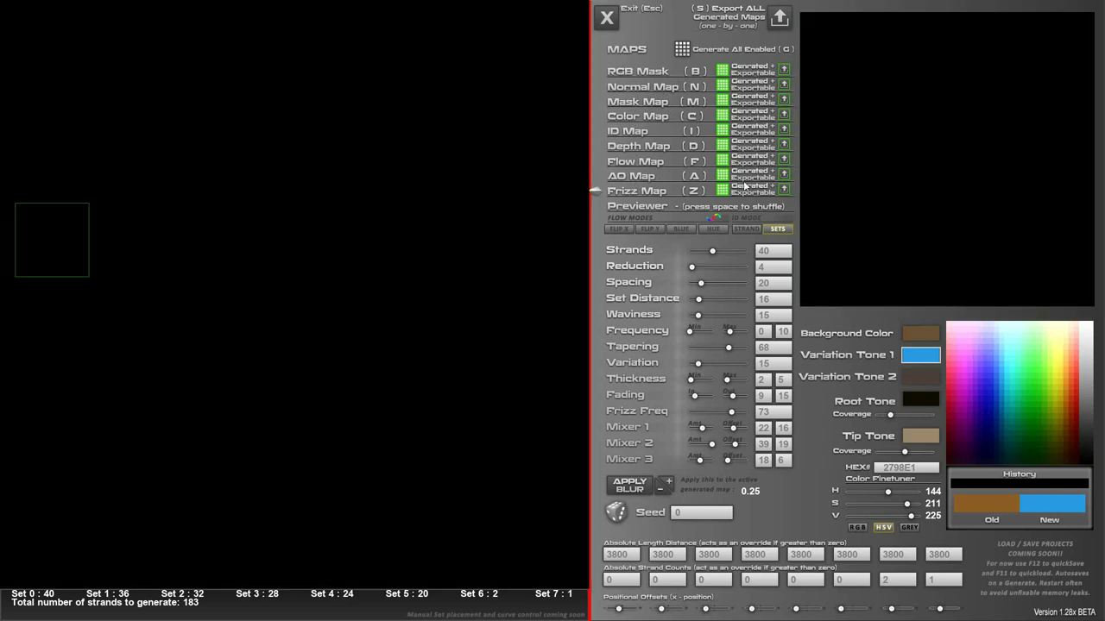
Re-enable all nine maps for generation and generate them again.
{"action": "left_click", "coordinate": [723, 190]}
{"action": "left_click", "coordinate": [722, 161]}
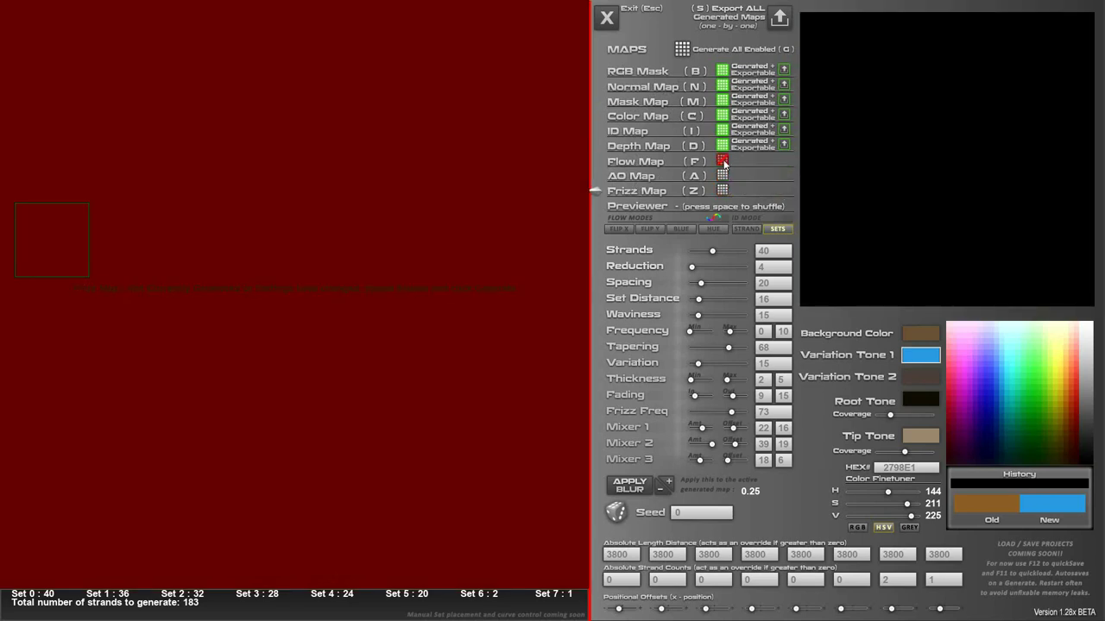
{"action": "left_click", "coordinate": [722, 146]}
{"action": "left_click", "coordinate": [723, 130]}
{"action": "left_click", "coordinate": [722, 116]}
{"action": "left_click", "coordinate": [723, 101]}
{"action": "left_click", "coordinate": [723, 85]}
{"action": "left_click", "coordinate": [723, 71]}
{"action": "left_click", "coordinate": [689, 51]}
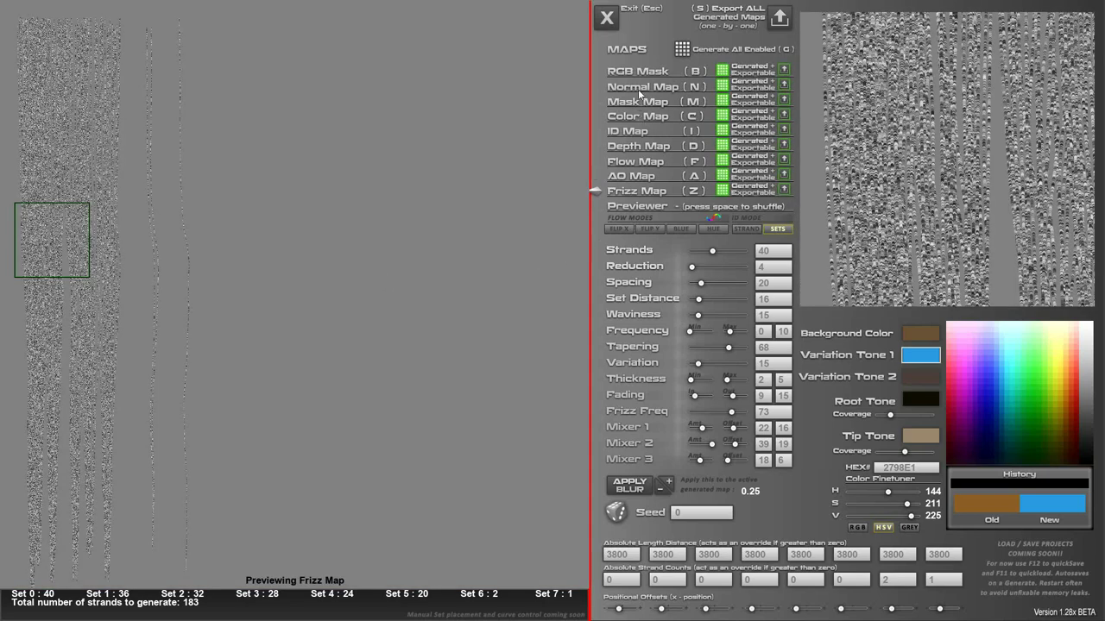
Examine the regenerated Normal, RGB Mask, Mask and Color maps in the magnified preview.
{"action": "left_click", "coordinate": [640, 88]}
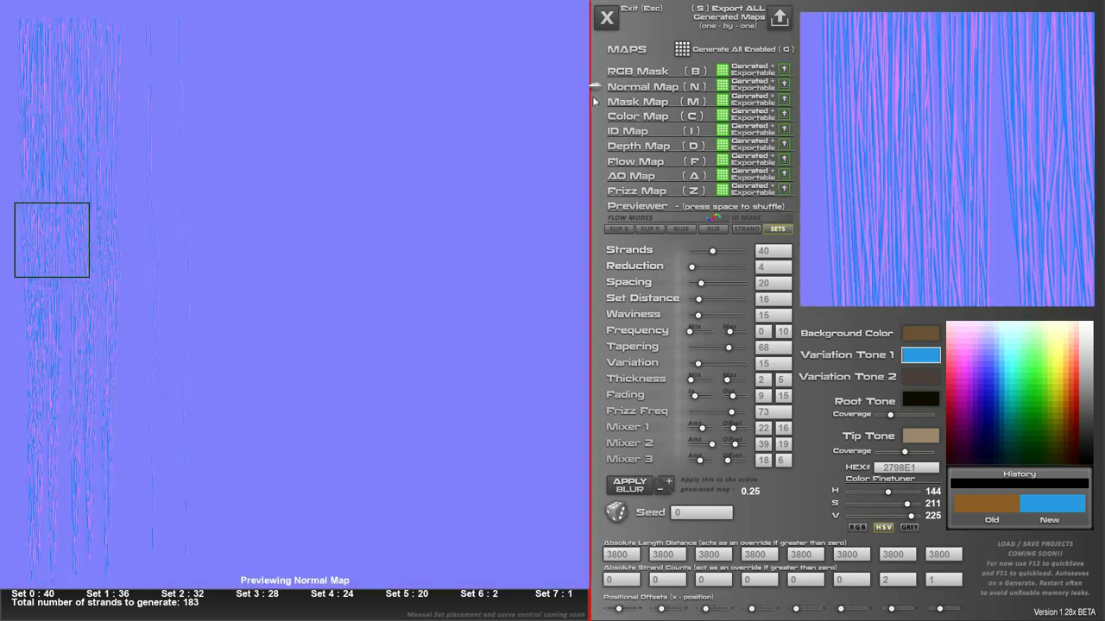
{"action": "left_click", "coordinate": [648, 72]}
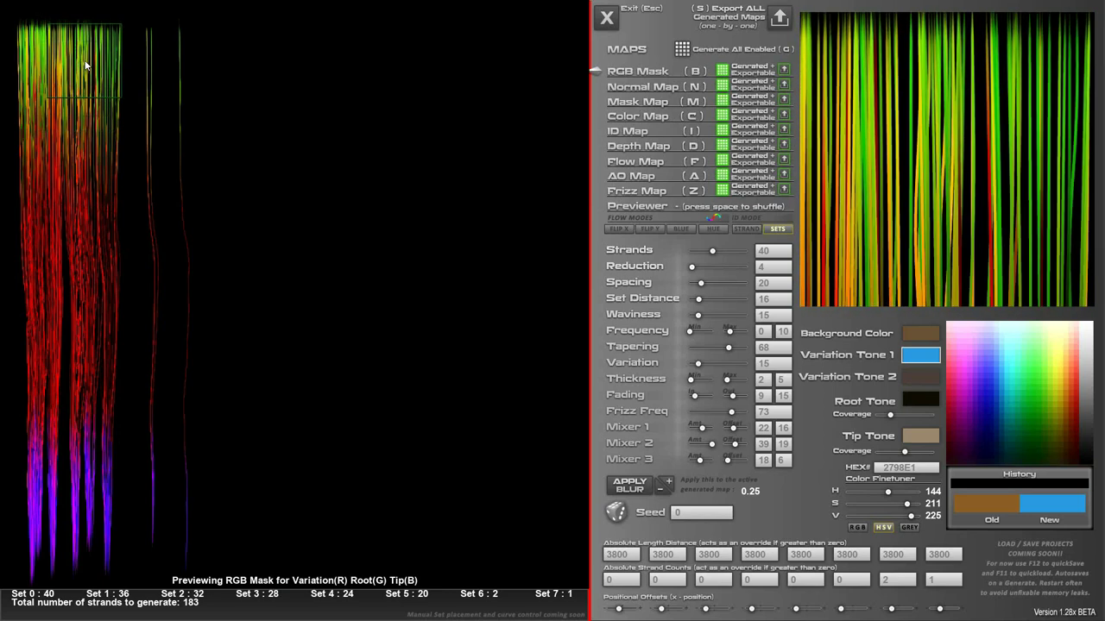
{"action": "left_click", "coordinate": [639, 104]}
{"action": "left_click", "coordinate": [641, 89]}
{"action": "left_click", "coordinate": [642, 102]}
{"action": "left_click", "coordinate": [640, 117]}
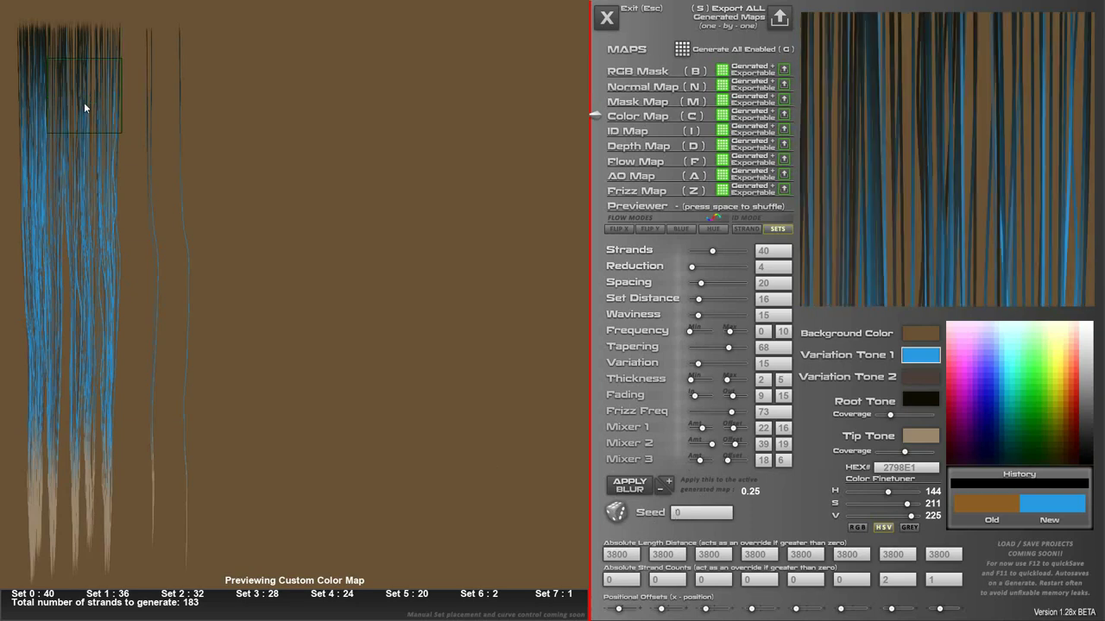
{"action": "left_click", "coordinate": [68, 250]}
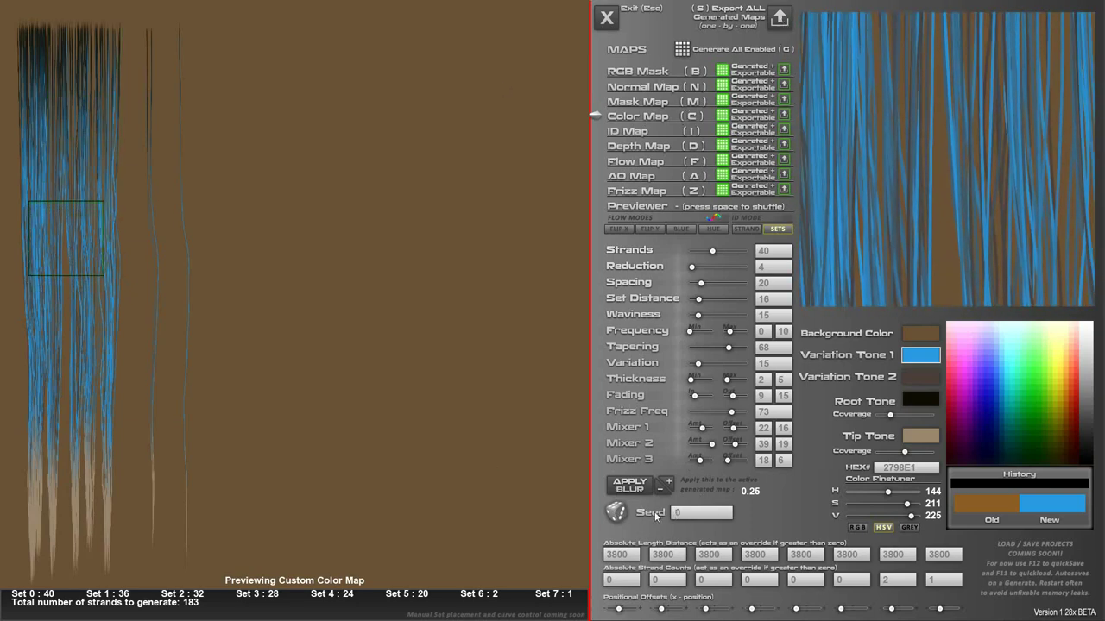
Randomize the seed several times, and replace the result with the seed value 987654321.
{"action": "left_click", "coordinate": [618, 514]}
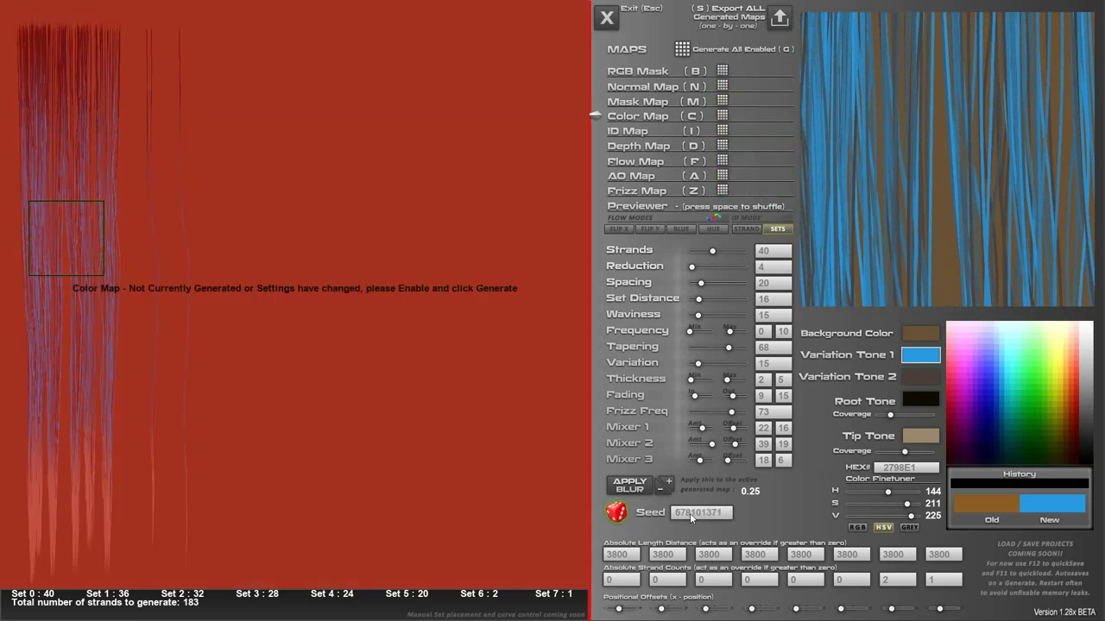
{"action": "left_click", "coordinate": [618, 515]}
{"action": "left_click", "coordinate": [618, 514]}
{"action": "left_click", "coordinate": [683, 516]}
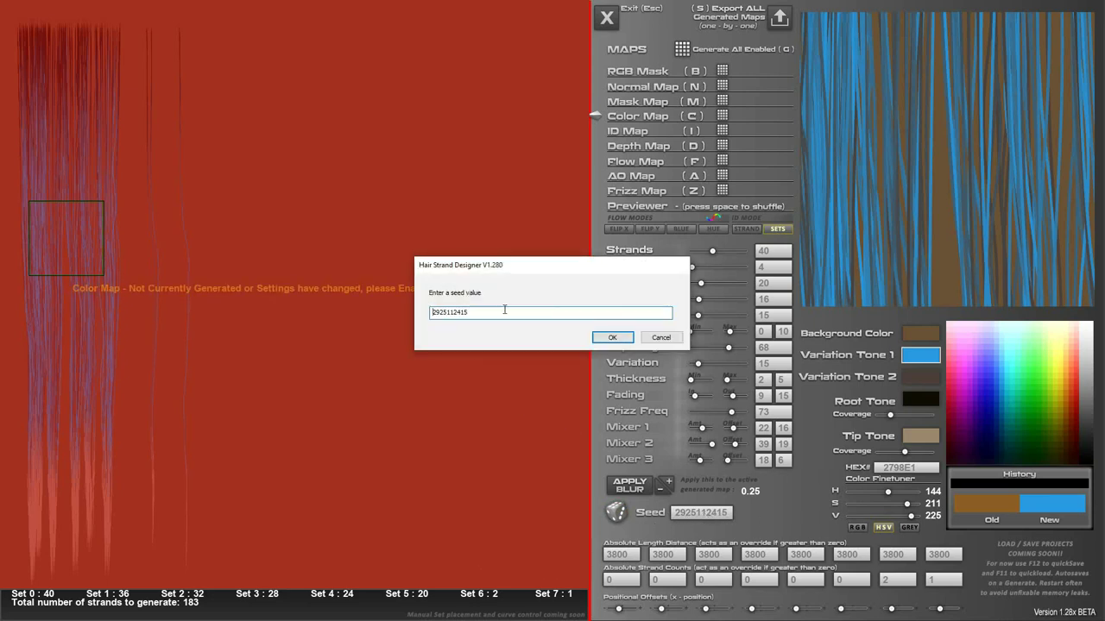
{"action": "left_click_drag", "start_coordinate": [501, 309], "coordinate": [374, 315]}
{"action": "type", "text": "987654321"}
{"action": "left_click", "coordinate": [611, 338]}
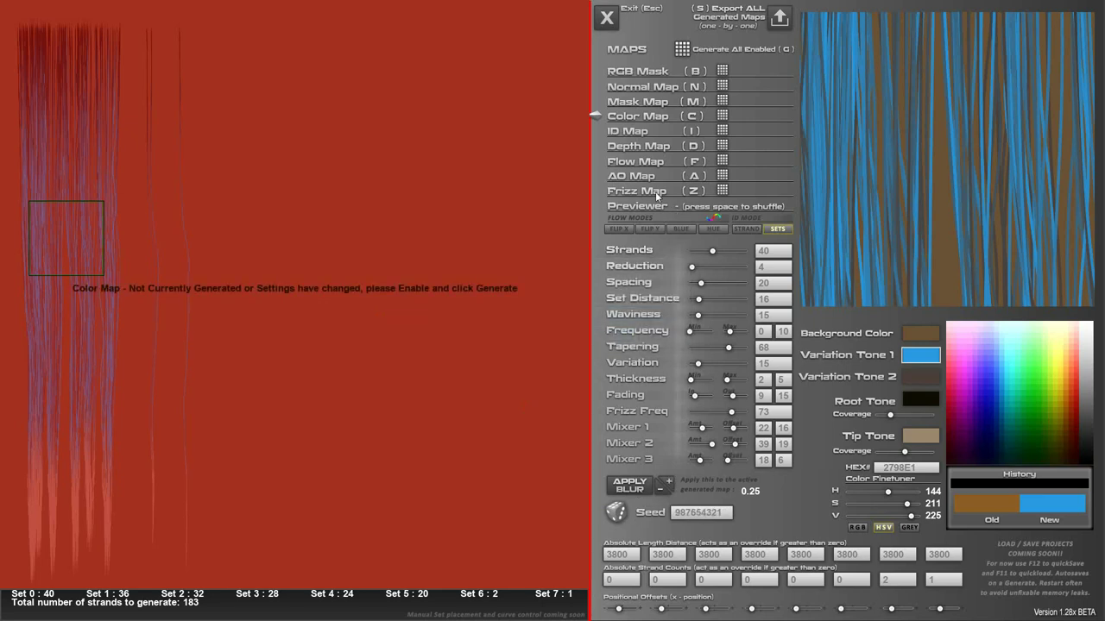
Switch to the Previewer mode and randomize the seed repeatedly to compare strand layouts.
{"action": "left_click", "coordinate": [633, 205]}
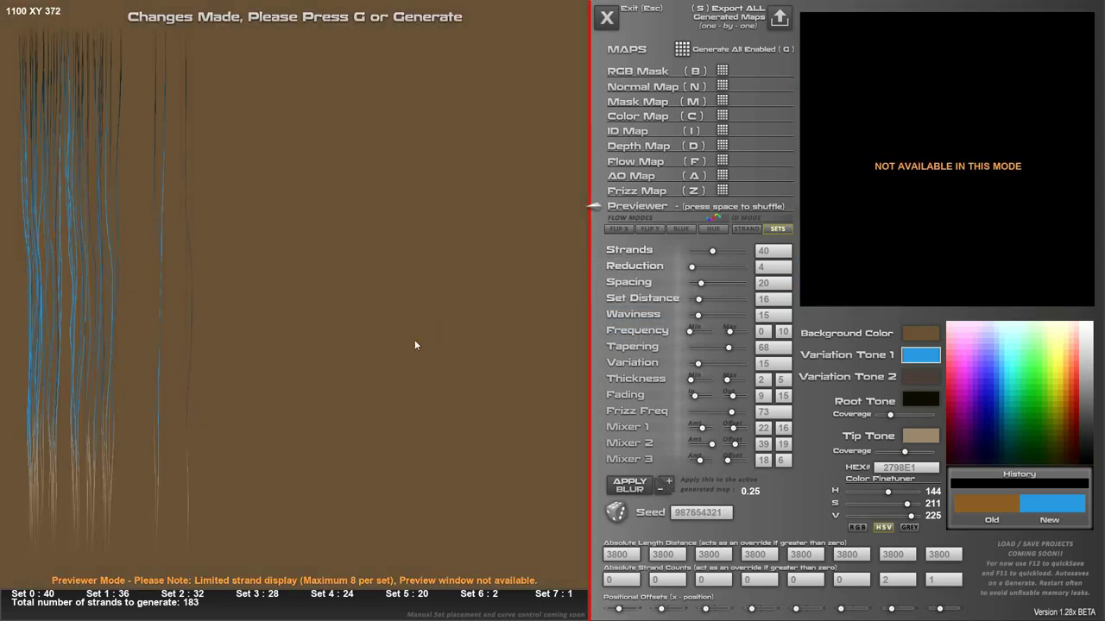
{"action": "left_click", "coordinate": [624, 515]}
{"action": "left_click", "coordinate": [621, 516]}
{"action": "left_click", "coordinate": [620, 515]}
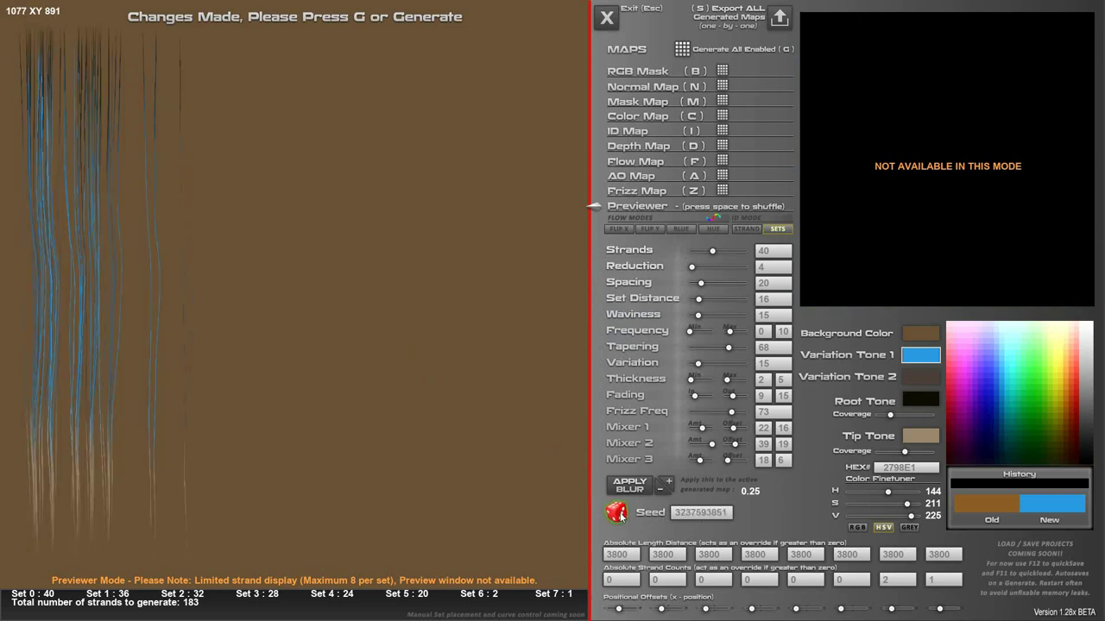
{"action": "left_click", "coordinate": [620, 515]}
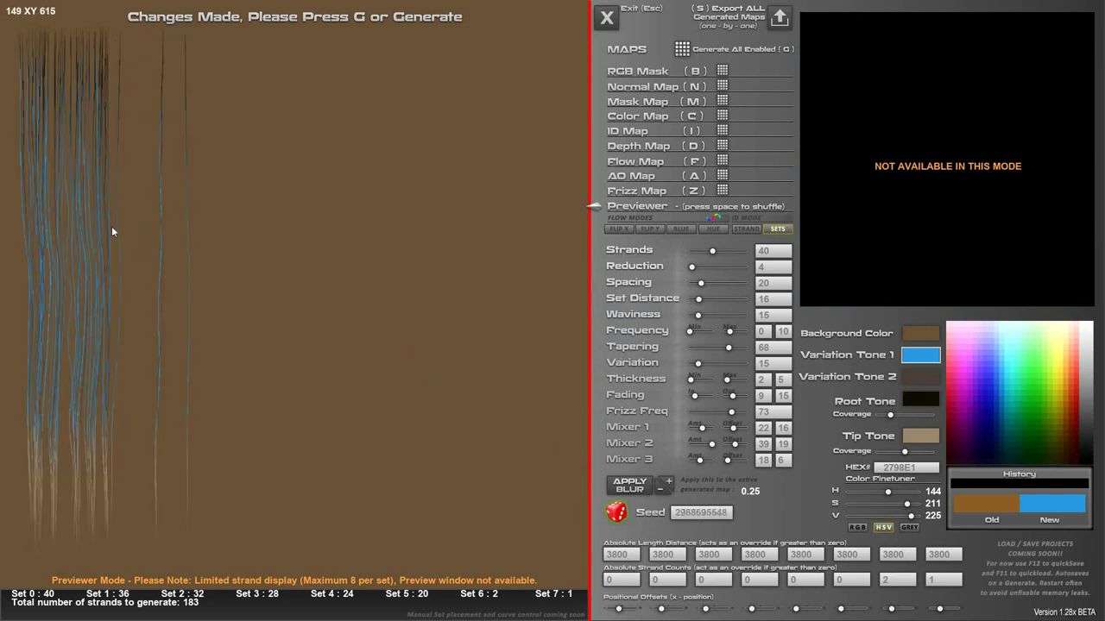
Raise the strand length Variation to 48 and shuffle the preview through several new seeds.
{"action": "left_click_drag", "start_coordinate": [698, 364], "coordinate": [715, 364]}
{"action": "key", "text": "space"}
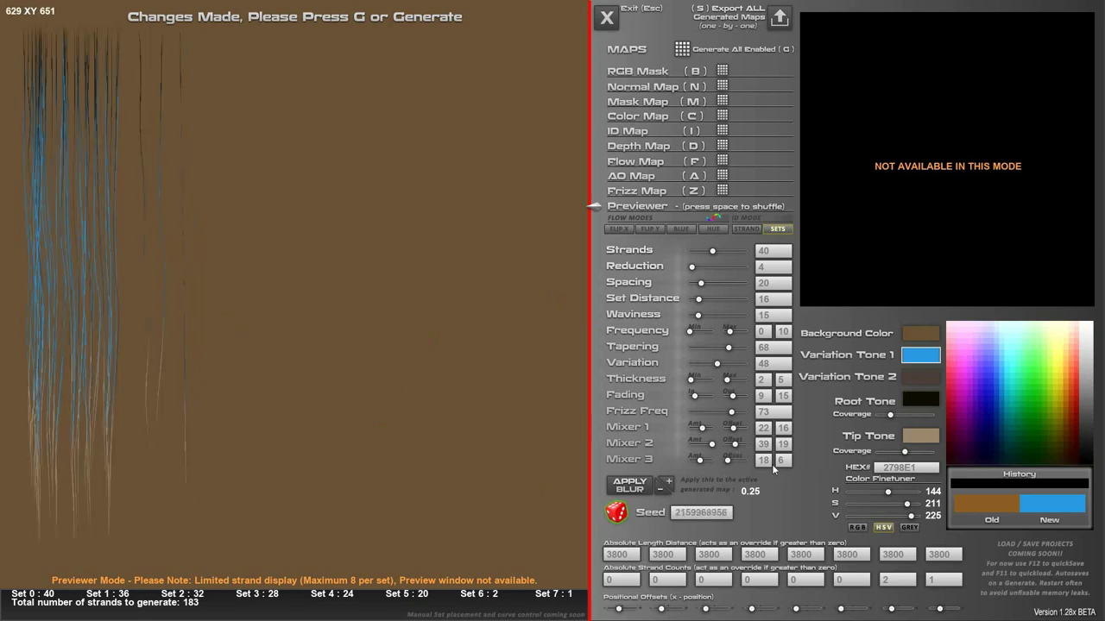
{"action": "key", "text": "space"}
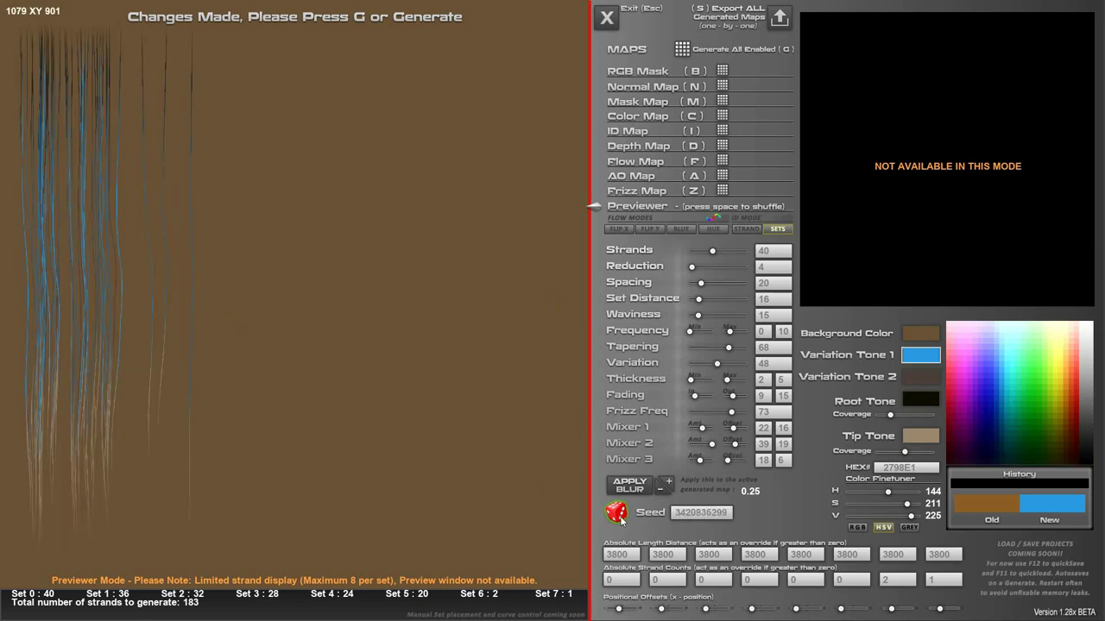
{"action": "left_click", "coordinate": [625, 520]}
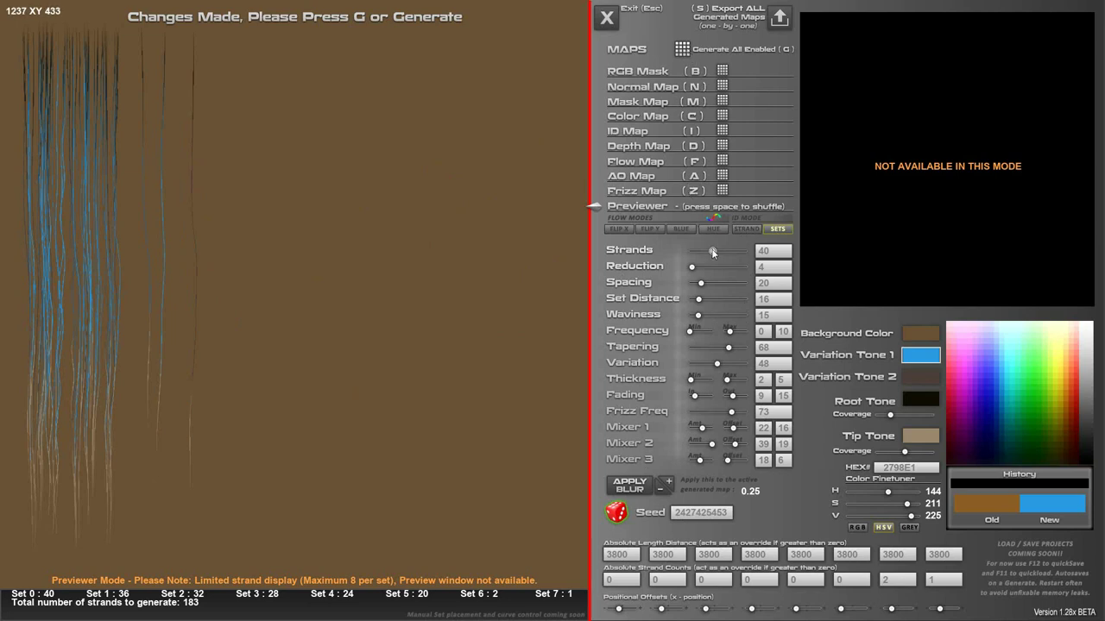
Reduce Strands to 12 and generate all enabled maps.
{"action": "left_click_drag", "start_coordinate": [713, 252], "coordinate": [697, 252]}
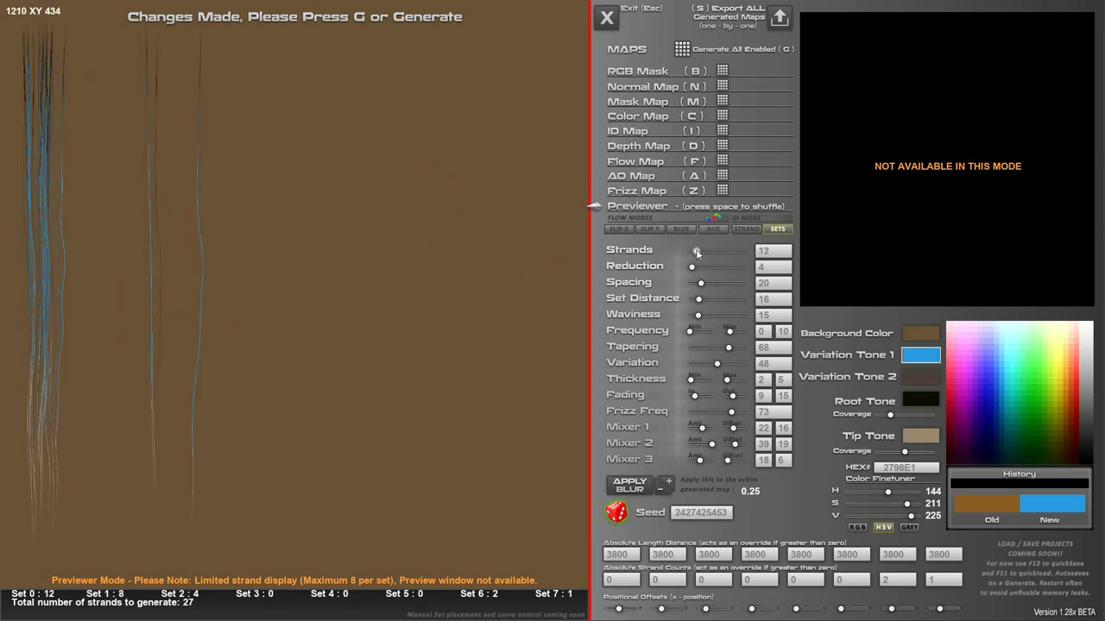
{"action": "left_click", "coordinate": [685, 49]}
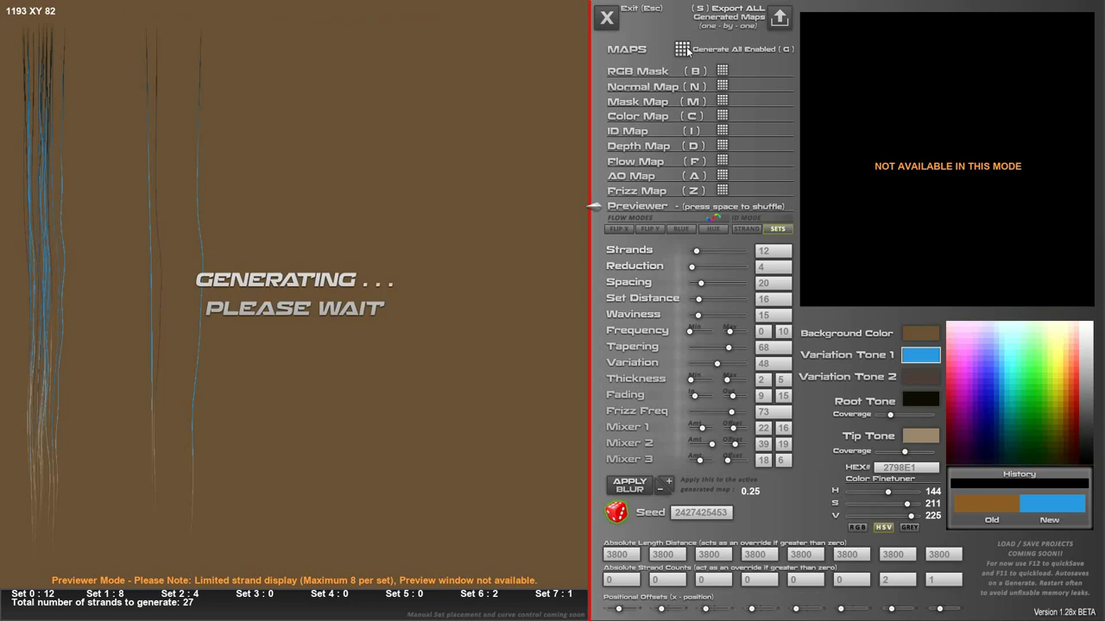
Check the preview of every generated map in reverse order, from the Frizz Map up to the RGB Mask.
{"action": "left_click", "coordinate": [621, 194]}
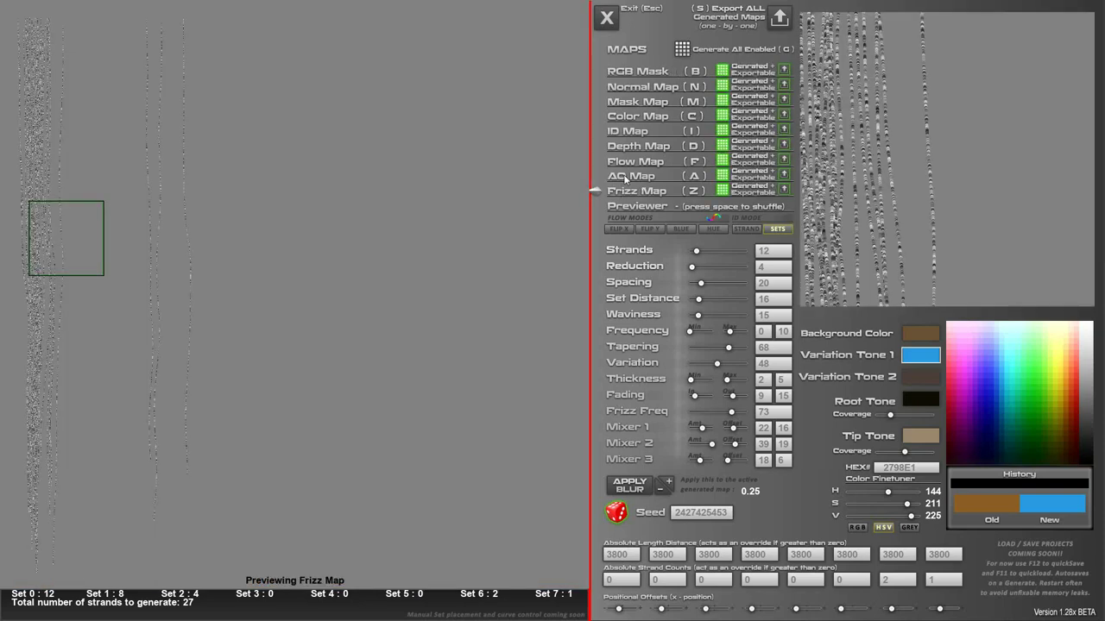
{"action": "left_click", "coordinate": [625, 179]}
{"action": "left_click", "coordinate": [630, 164]}
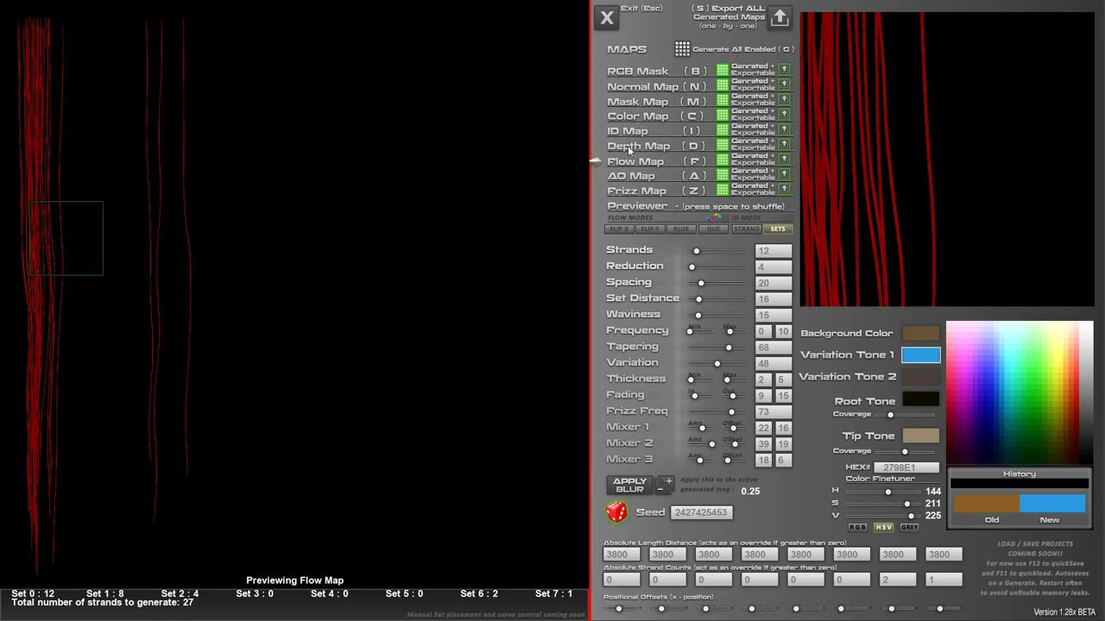
{"action": "left_click", "coordinate": [630, 147]}
{"action": "left_click", "coordinate": [627, 130]}
{"action": "left_click", "coordinate": [633, 113]}
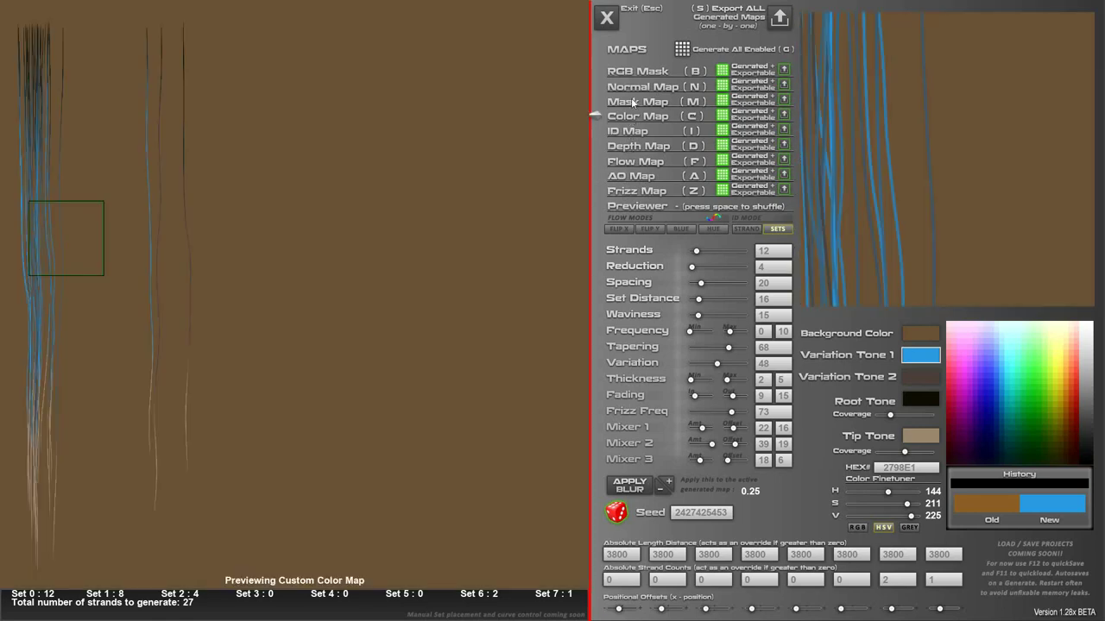
{"action": "left_click", "coordinate": [632, 102]}
{"action": "left_click", "coordinate": [637, 90]}
{"action": "left_click", "coordinate": [639, 76]}
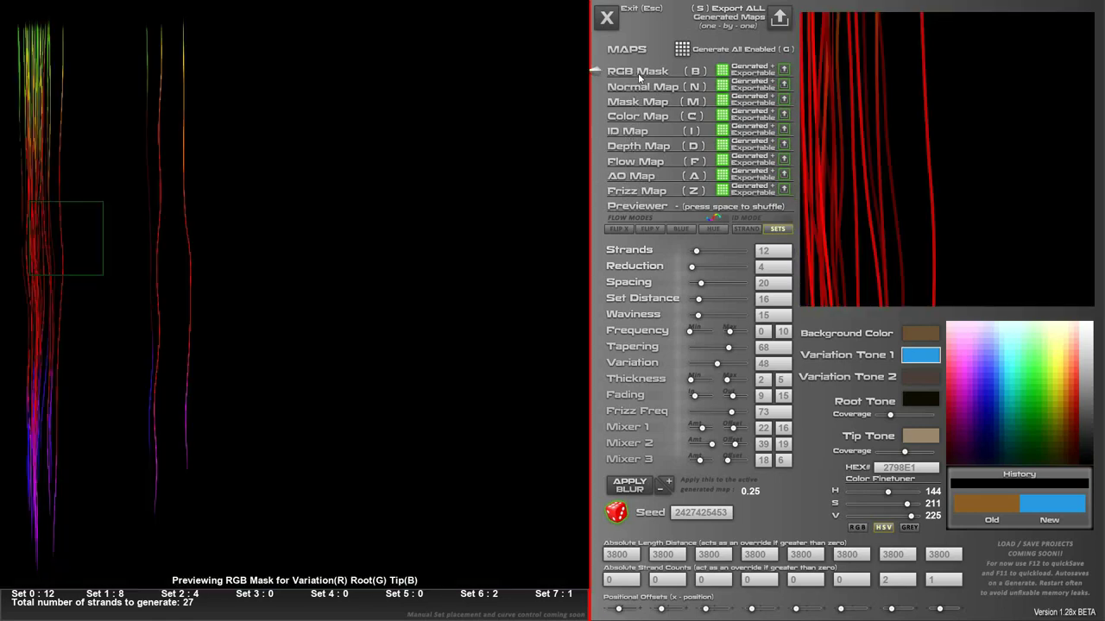
Start exporting all generated maps and save the RGB mask as RGBMask_25 in the Desktop folder TEMP\TEMP.
{"action": "left_click", "coordinate": [779, 19]}
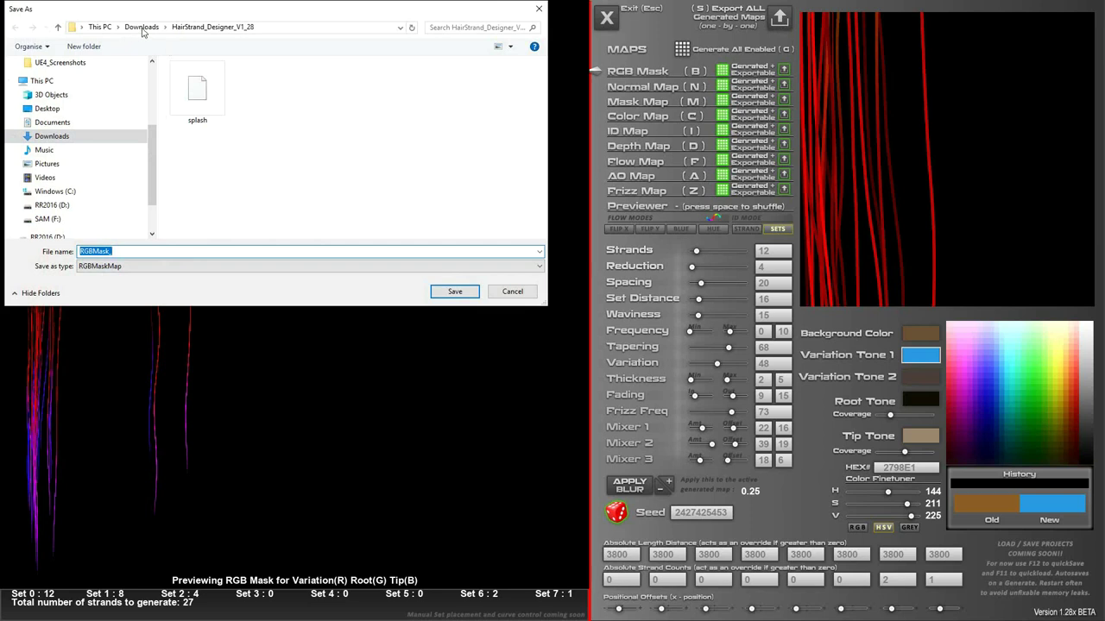
{"action": "left_click", "coordinate": [47, 108]}
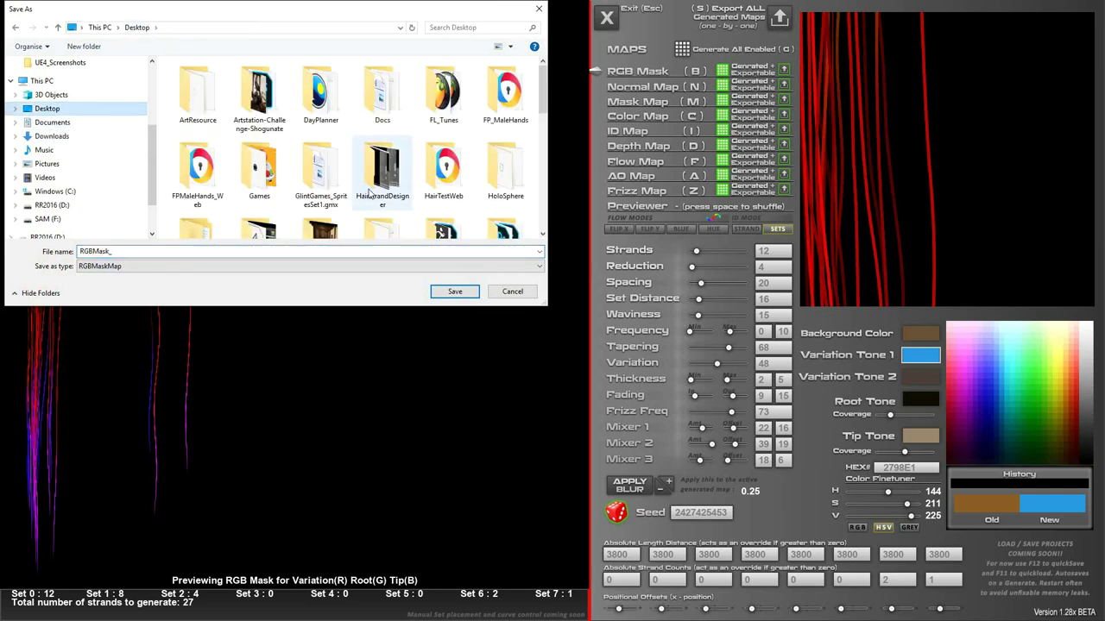
{"action": "scroll", "coordinate": [369, 194], "scroll_direction": "down", "scroll_amount": 3}
{"action": "left_click", "coordinate": [324, 214]}
{"action": "double_click", "coordinate": [321, 207]}
{"action": "double_click", "coordinate": [202, 102]}
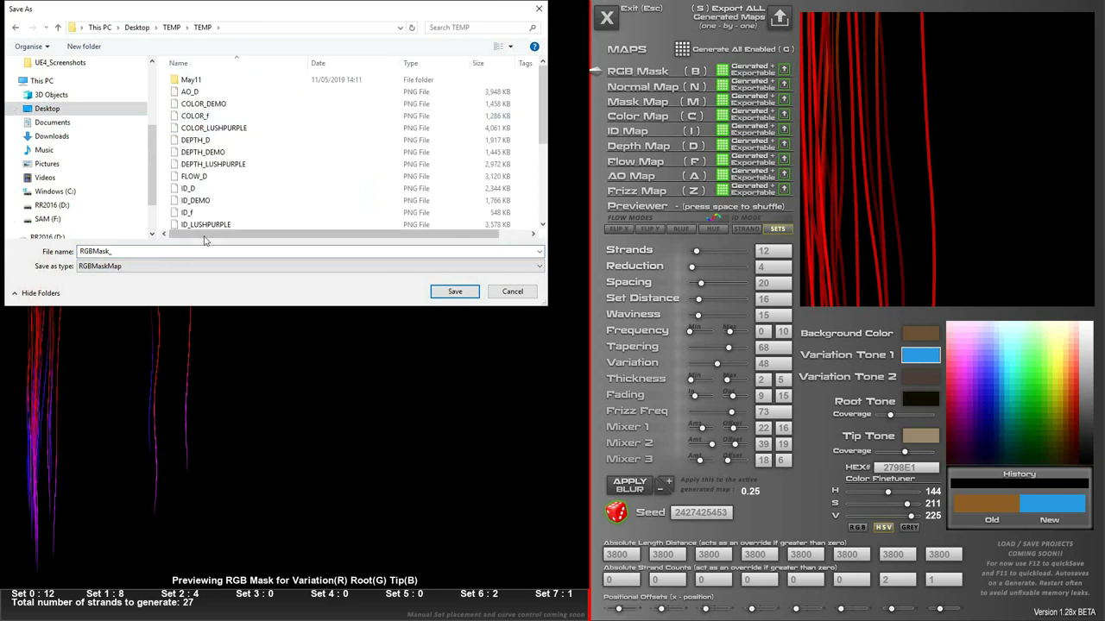
{"action": "left_click", "coordinate": [288, 251]}
{"action": "type", "text": "25"}
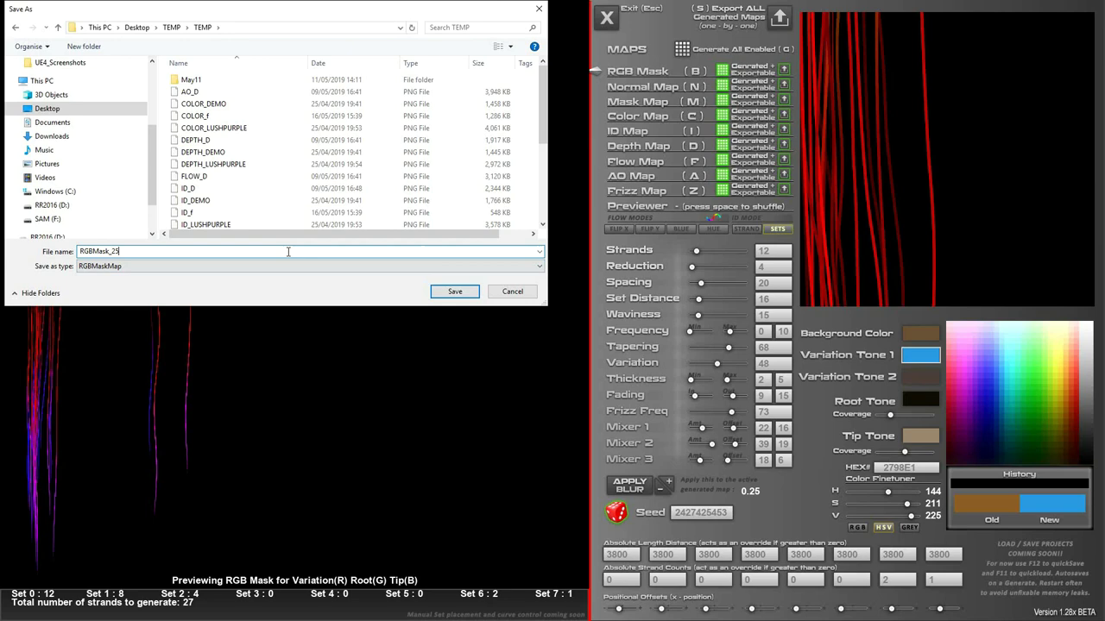
{"action": "left_click", "coordinate": [453, 292]}
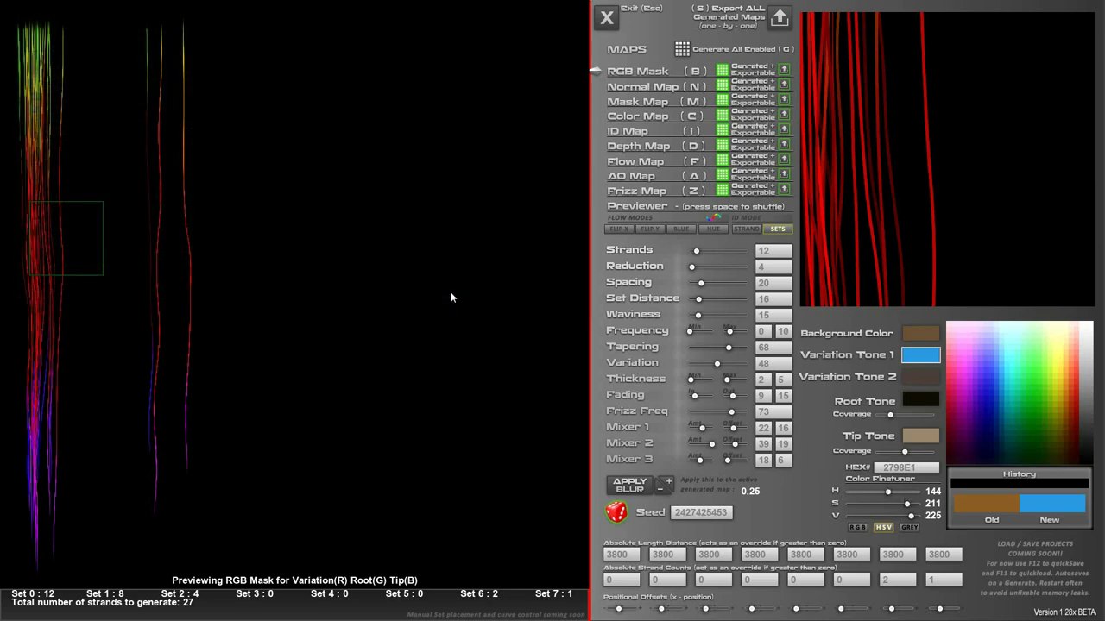
Save the next exported maps in the same folder as NORM_25, ID_25, COLOR_25 and DEPTH_25.
{"action": "type", "text": "NORM_25"}
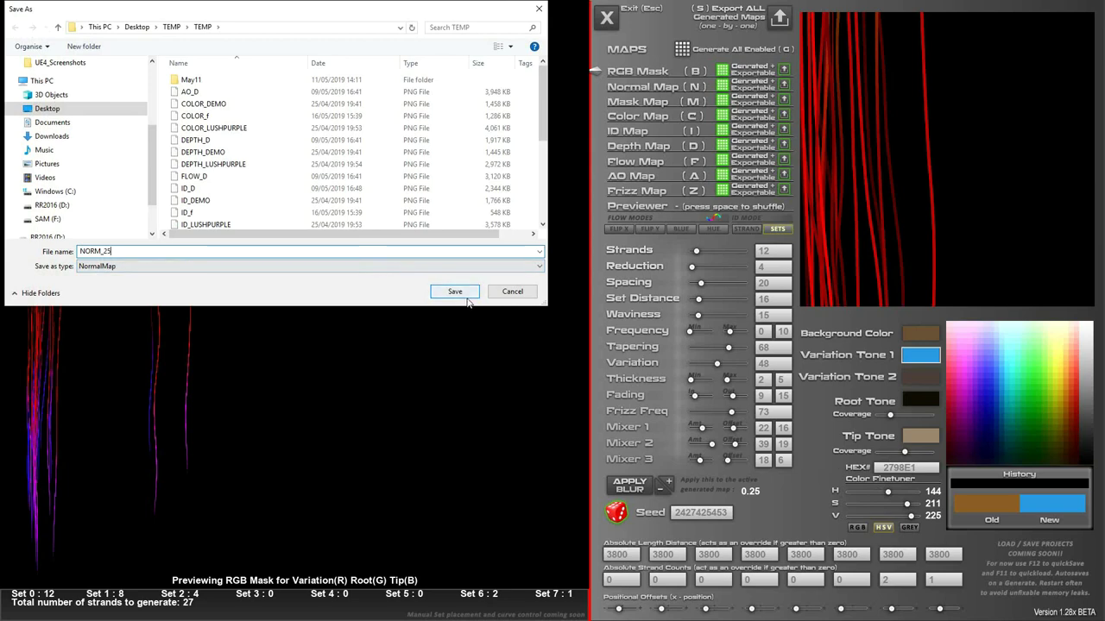
{"action": "left_click", "coordinate": [455, 291]}
{"action": "type", "text": "ID_25"}
{"action": "left_click", "coordinate": [456, 293]}
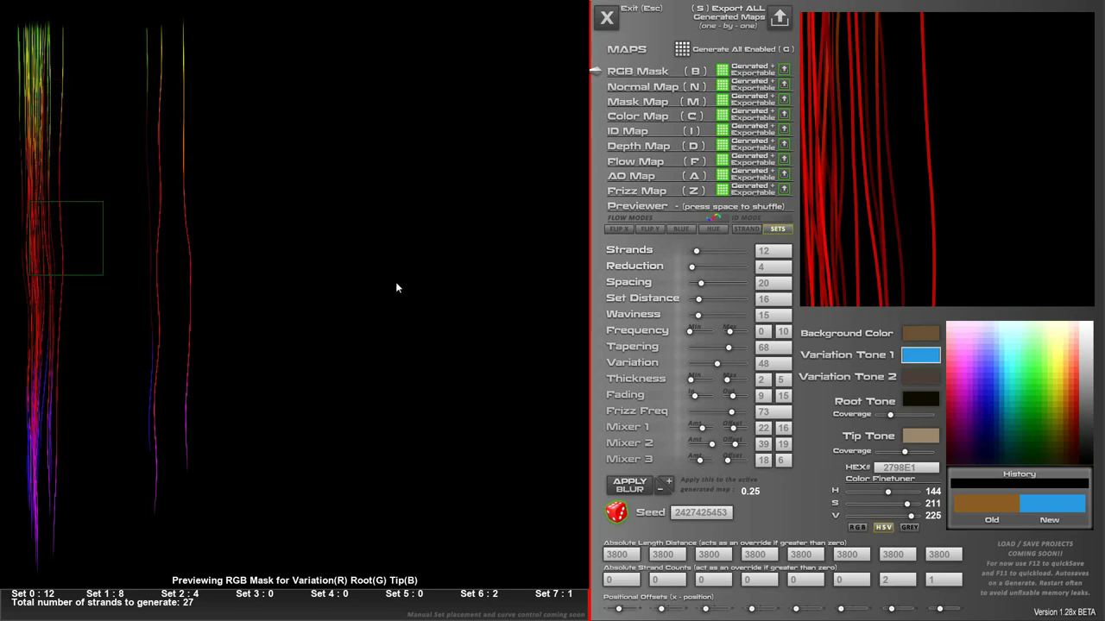
{"action": "type", "text": "COLOR_25"}
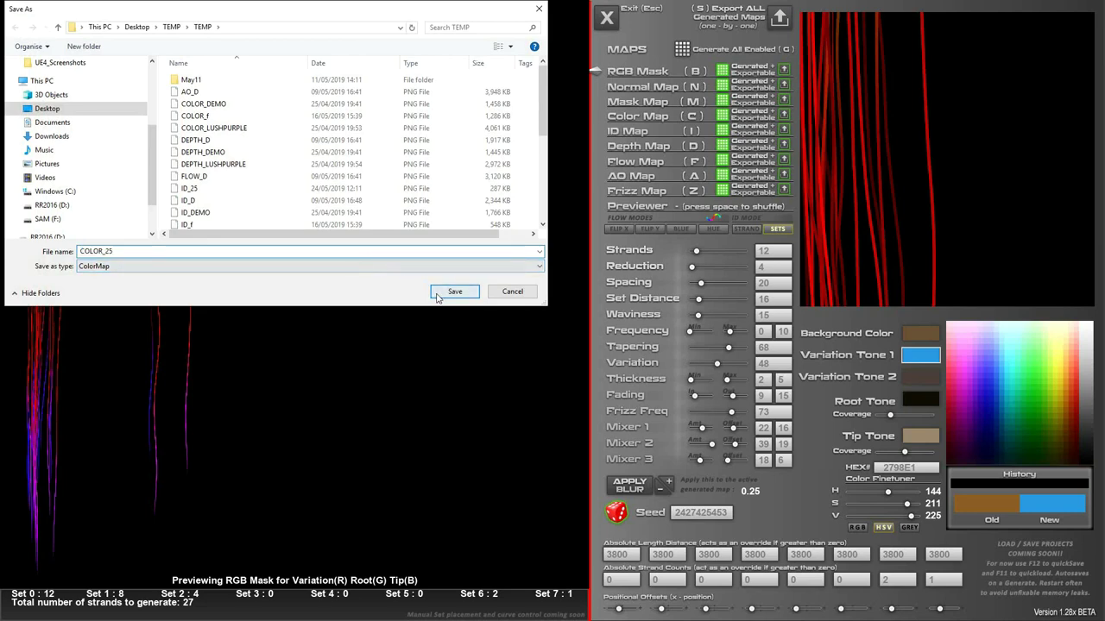
{"action": "left_click", "coordinate": [455, 292]}
{"action": "type", "text": "DEPTH_25"}
{"action": "left_click", "coordinate": [459, 293]}
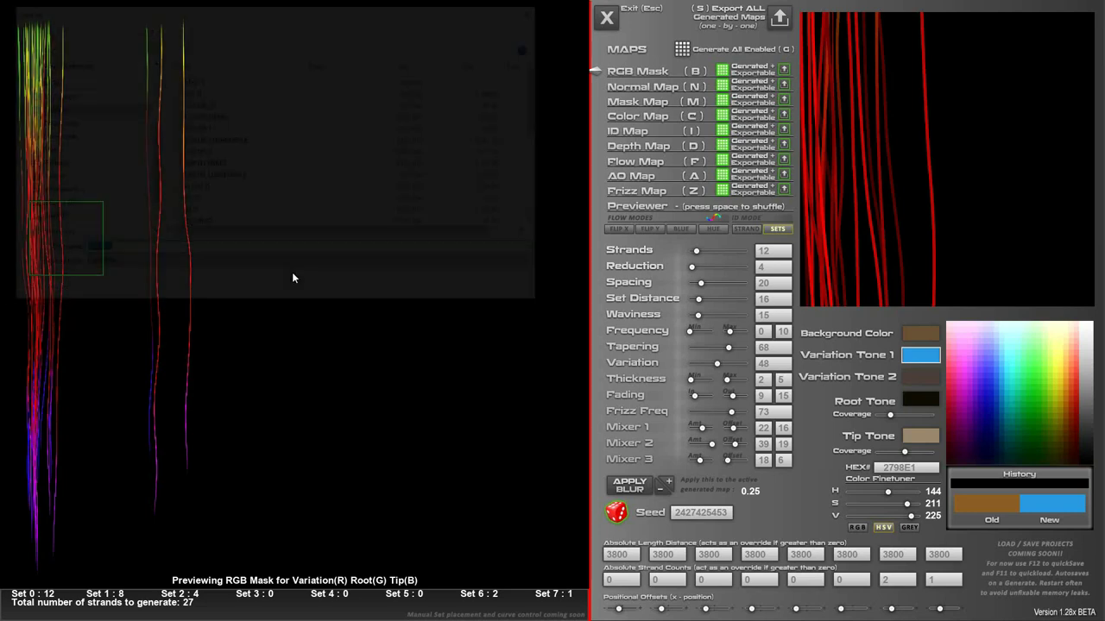
{"action": "type", "text": "DEPTH_25"}
{"action": "key", "text": "Return"}
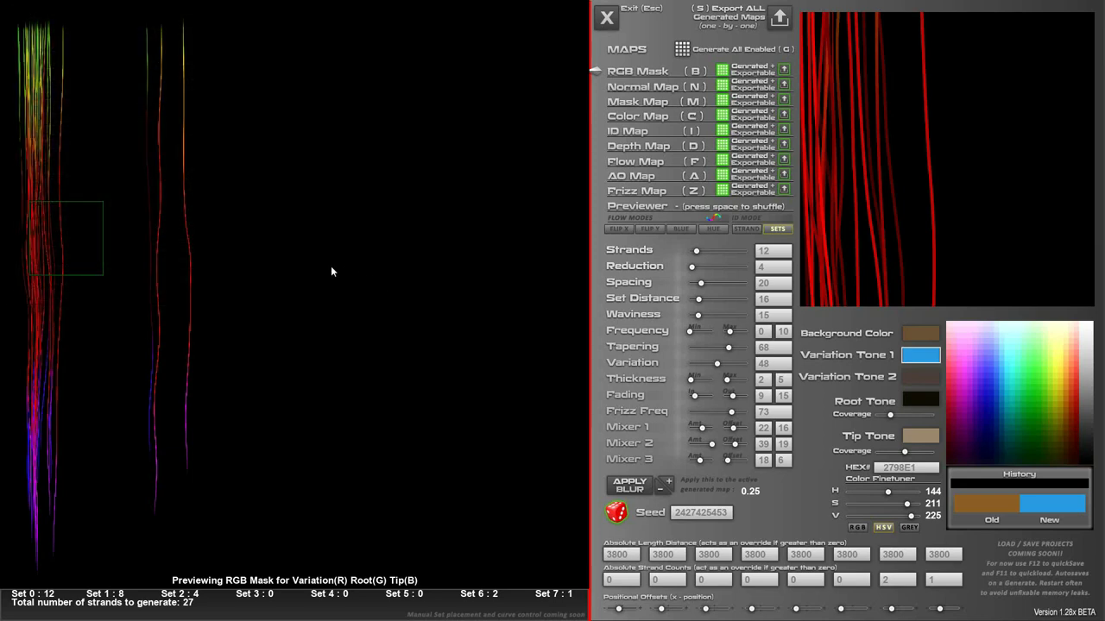
Save the remaining maps as FLOW_25, AO_25 and FRIZZ_25, and save the HSD project file in the same folder.
{"action": "type", "text": "FLOW_25"}
{"action": "left_click", "coordinate": [455, 291]}
{"action": "type", "text": "AO_25"}
{"action": "left_click", "coordinate": [452, 291]}
{"action": "type", "text": "FRIZZ_25"}
{"action": "left_click", "coordinate": [442, 297]}
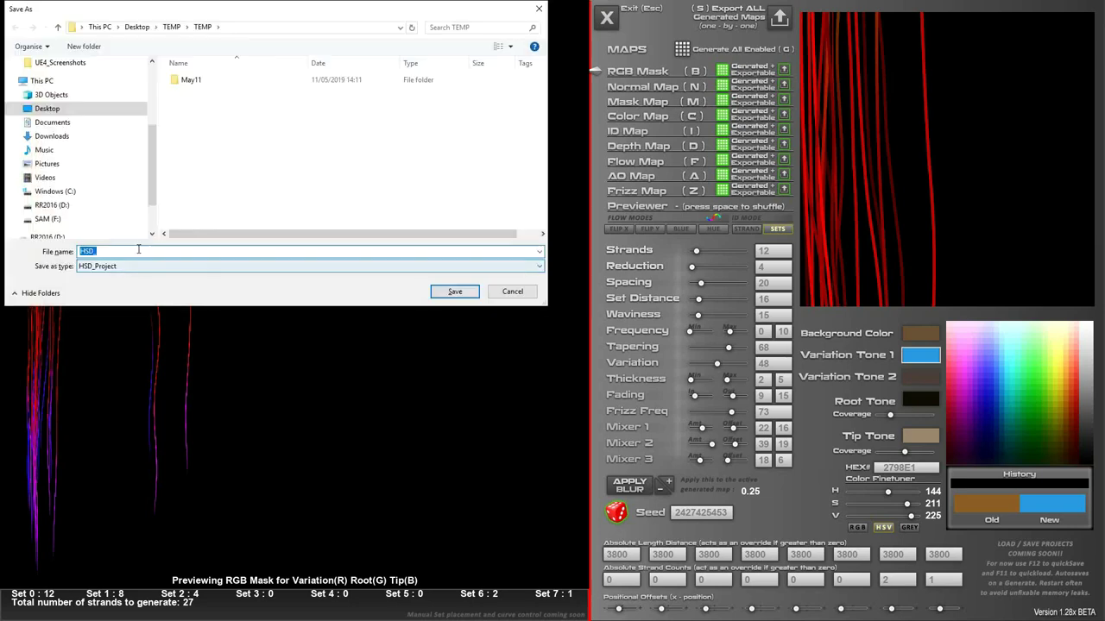
{"action": "type", "text": "HSD_25"}
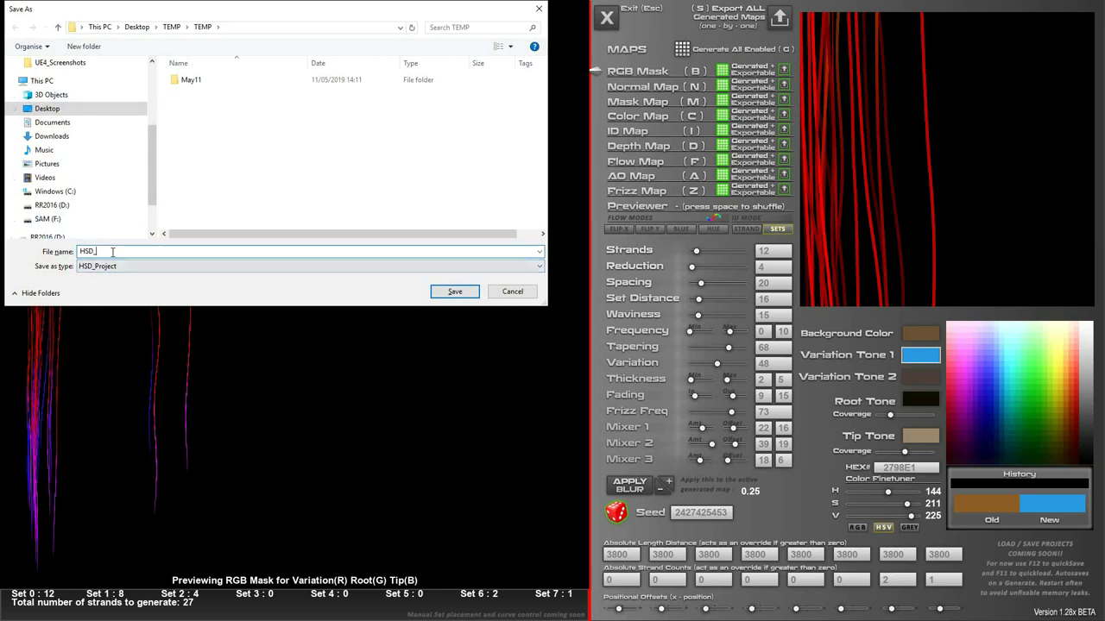
{"action": "left_click", "coordinate": [455, 292]}
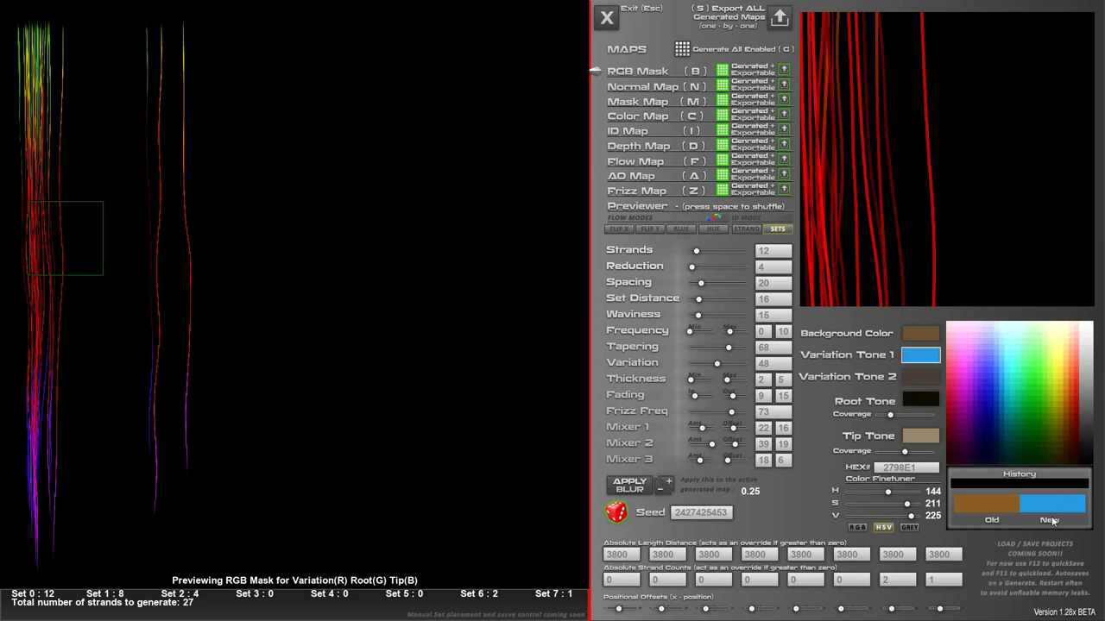
Shift Variation Tone 1 to the muted green 71A894 with the HSV fine-tuner, and check the Tip, Root and Variation Tone 2 colors.
{"action": "left_click", "coordinate": [913, 469]}
{"action": "mouse_move", "coordinate": [892, 490]}
{"action": "left_mouse_down"}
{"action": "mouse_move", "coordinate": [878, 492]}
{"action": "mouse_move", "coordinate": [889, 504]}
{"action": "left_mouse_up"}
{"action": "left_click", "coordinate": [921, 436]}
{"action": "left_click", "coordinate": [920, 400]}
{"action": "left_click", "coordinate": [921, 378]}
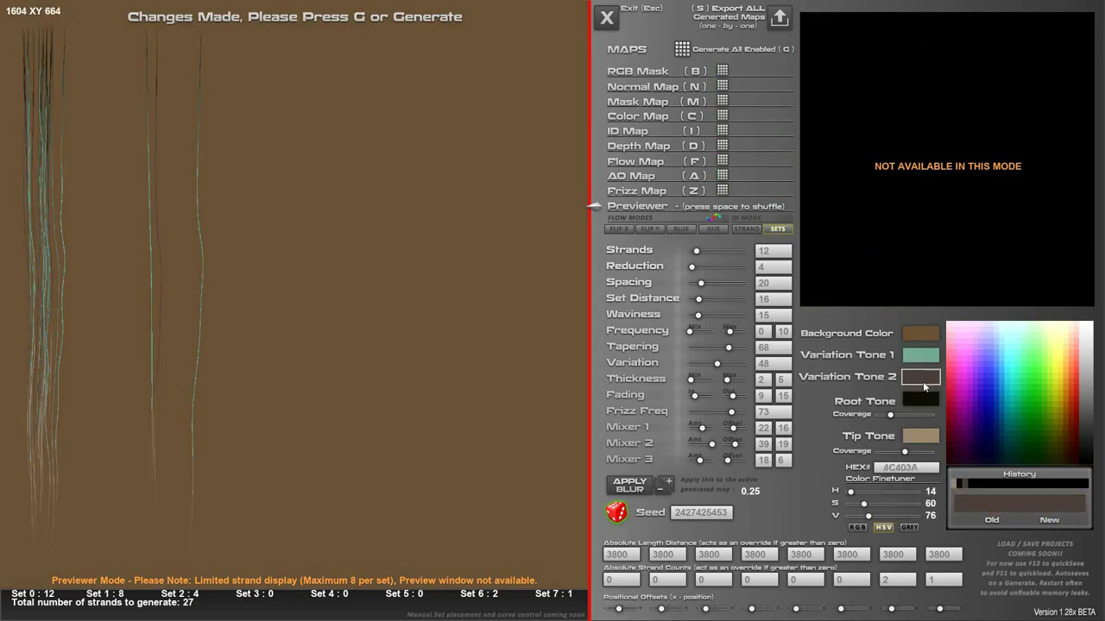
Fine-tune the Background Color in HSV, and switch to RGB values to adjust it to a lighter brown.
{"action": "left_click", "coordinate": [924, 333]}
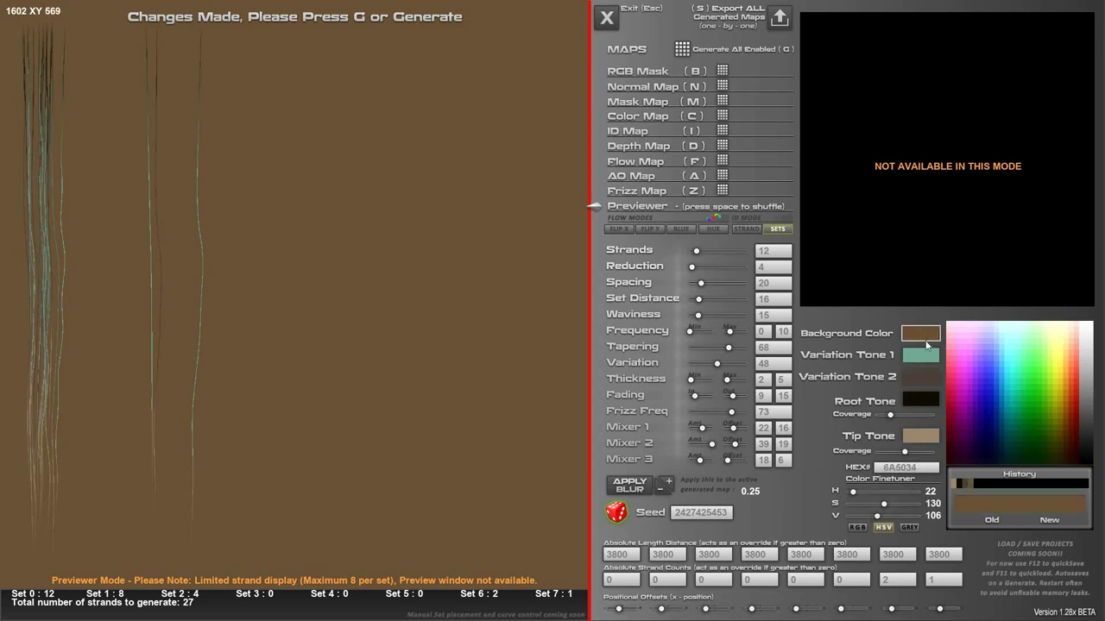
{"action": "mouse_move", "coordinate": [884, 508]}
{"action": "left_mouse_down"}
{"action": "mouse_move", "coordinate": [872, 505]}
{"action": "mouse_move", "coordinate": [881, 494]}
{"action": "left_mouse_up"}
{"action": "left_click", "coordinate": [878, 522]}
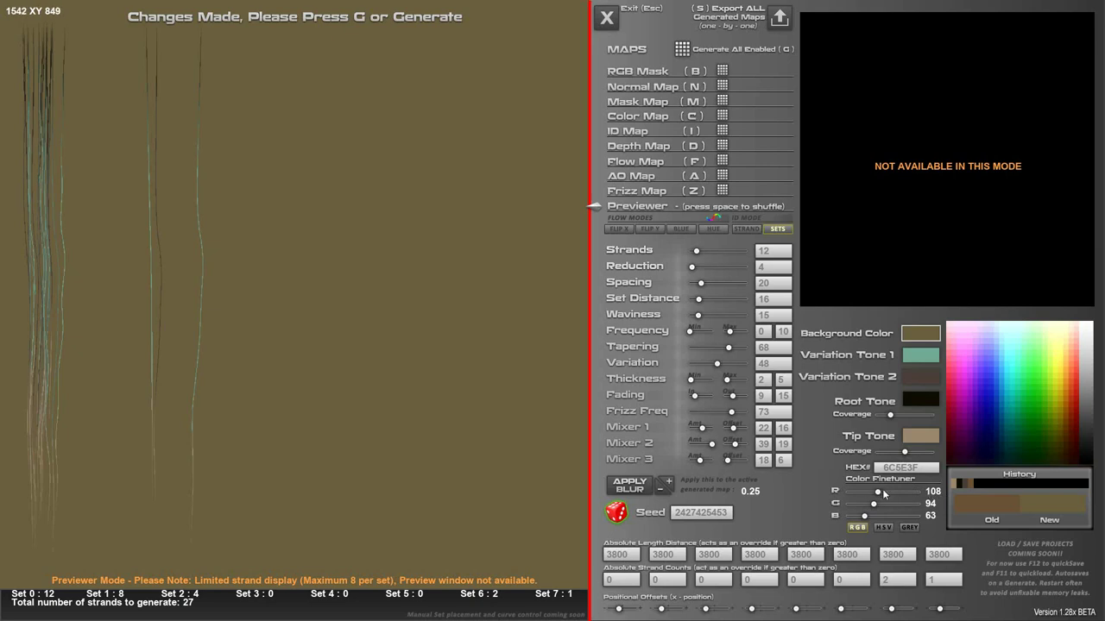
{"action": "left_click_drag", "start_coordinate": [878, 492], "coordinate": [882, 493]}
{"action": "left_click", "coordinate": [902, 470]}
Review the color swatches, and recolor the background blue and Variation Tone 1 green (13C587).
{"action": "left_click", "coordinate": [928, 353]}
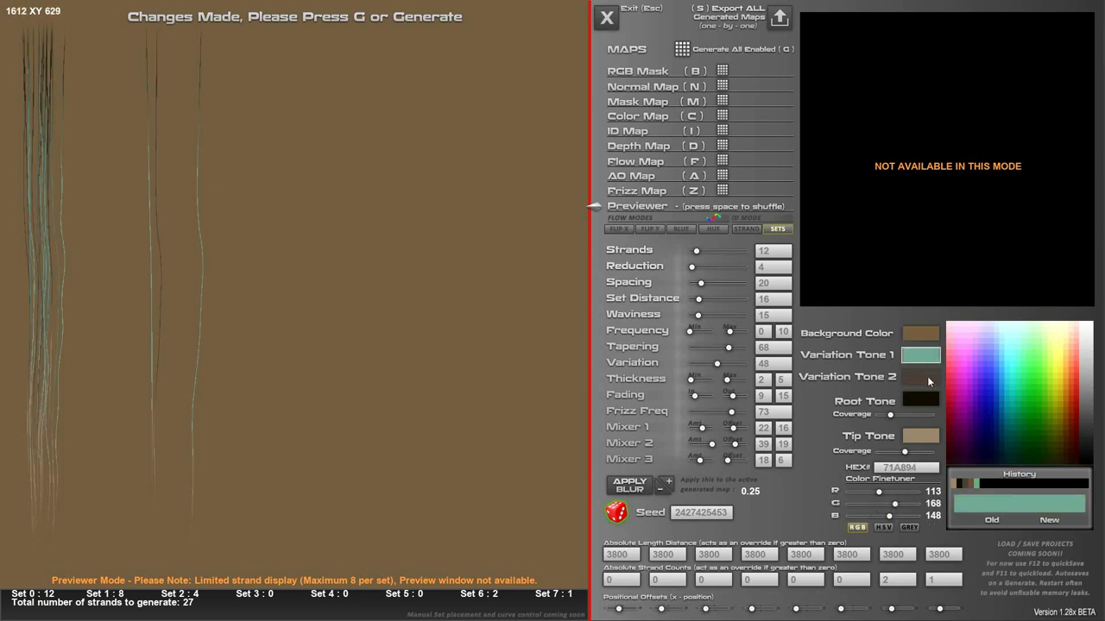
{"action": "left_click", "coordinate": [927, 397]}
{"action": "left_click", "coordinate": [923, 434]}
{"action": "left_click", "coordinate": [924, 380]}
{"action": "left_click", "coordinate": [924, 355]}
{"action": "left_click", "coordinate": [926, 337]}
{"action": "left_click", "coordinate": [997, 387]}
{"action": "left_click", "coordinate": [926, 356]}
{"action": "left_click", "coordinate": [1017, 393]}
Pick a green for Variation Tone 2, a dark green for Root Tone and a new color for Tip Tone.
{"action": "left_click", "coordinate": [923, 378]}
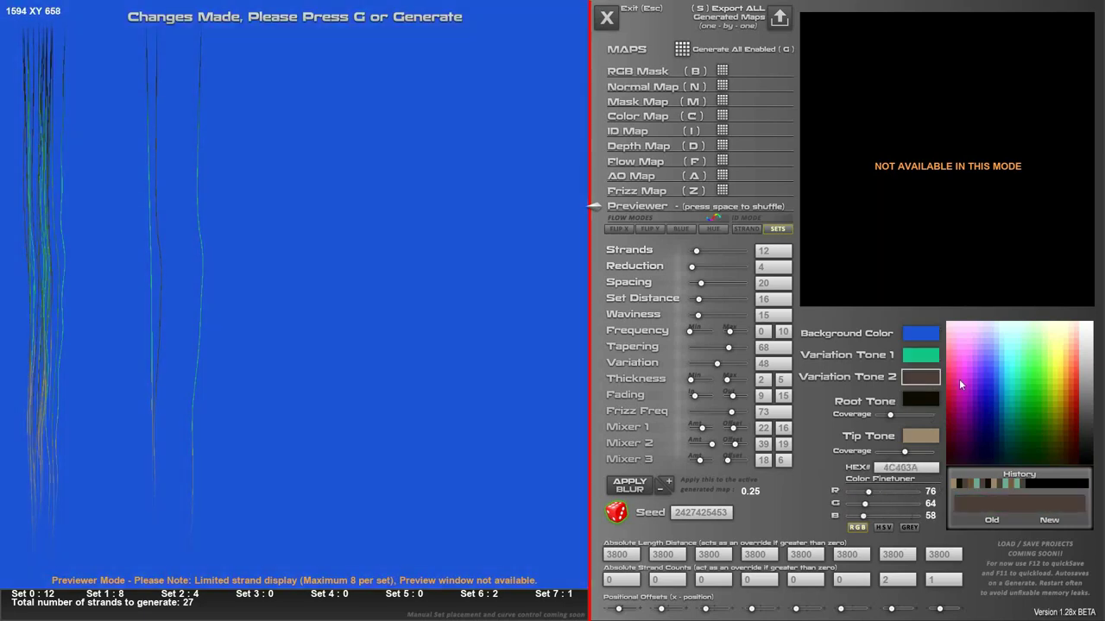
{"action": "left_click", "coordinate": [1032, 415]}
{"action": "left_click", "coordinate": [937, 398]}
{"action": "left_click", "coordinate": [1033, 422]}
{"action": "left_click", "coordinate": [920, 435]}
{"action": "left_click", "coordinate": [1035, 401]}
{"action": "left_click", "coordinate": [1040, 425]}
Change the Background Color to a golden yellow.
{"action": "left_click", "coordinate": [922, 393]}
{"action": "left_click", "coordinate": [921, 377]}
{"action": "left_click", "coordinate": [922, 356]}
{"action": "left_click", "coordinate": [923, 339]}
{"action": "left_click", "coordinate": [1039, 392]}
{"action": "left_click", "coordinate": [984, 380]}
Set the Tip Tone to the yellow D1BB1C.
{"action": "left_click", "coordinate": [922, 356]}
{"action": "left_click", "coordinate": [921, 377]}
{"action": "left_click", "coordinate": [923, 402]}
{"action": "left_click", "coordinate": [922, 433]}
{"action": "left_click", "coordinate": [1049, 396]}
{"action": "left_click", "coordinate": [1040, 397]}
Cycle through the background, variation, root and tip swatches to examine their values and the color history.
{"action": "left_click", "coordinate": [919, 334]}
{"action": "left_click", "coordinate": [918, 353]}
{"action": "left_click", "coordinate": [922, 378]}
{"action": "left_click", "coordinate": [923, 399]}
{"action": "left_click", "coordinate": [922, 435]}
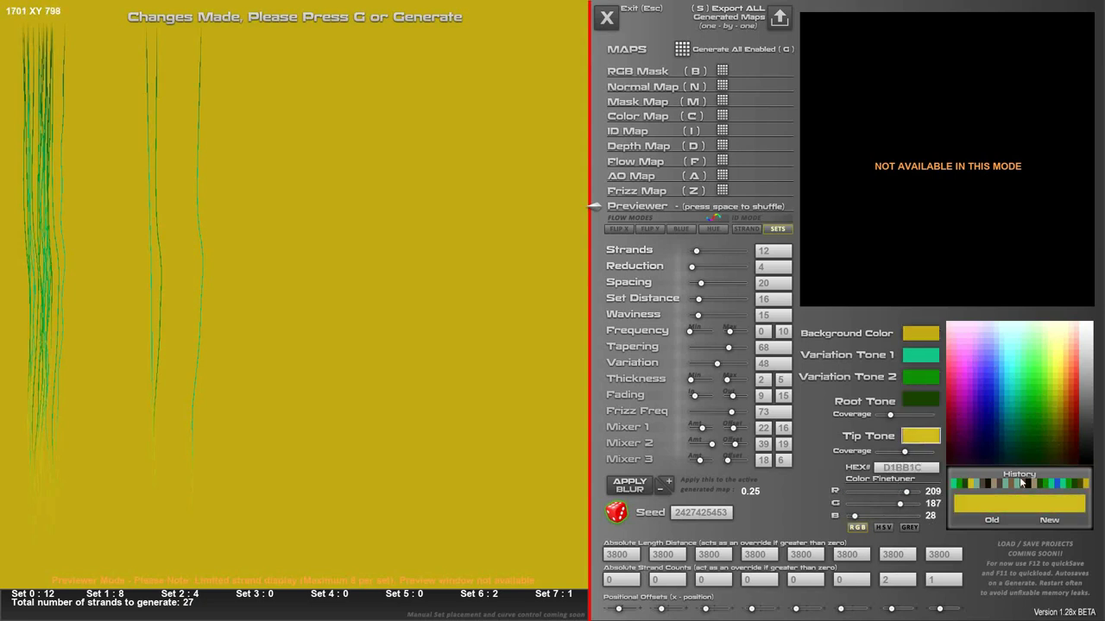
{"action": "left_click", "coordinate": [922, 399]}
{"action": "left_click", "coordinate": [922, 377]}
{"action": "left_click", "coordinate": [922, 355]}
{"action": "left_click", "coordinate": [920, 334]}
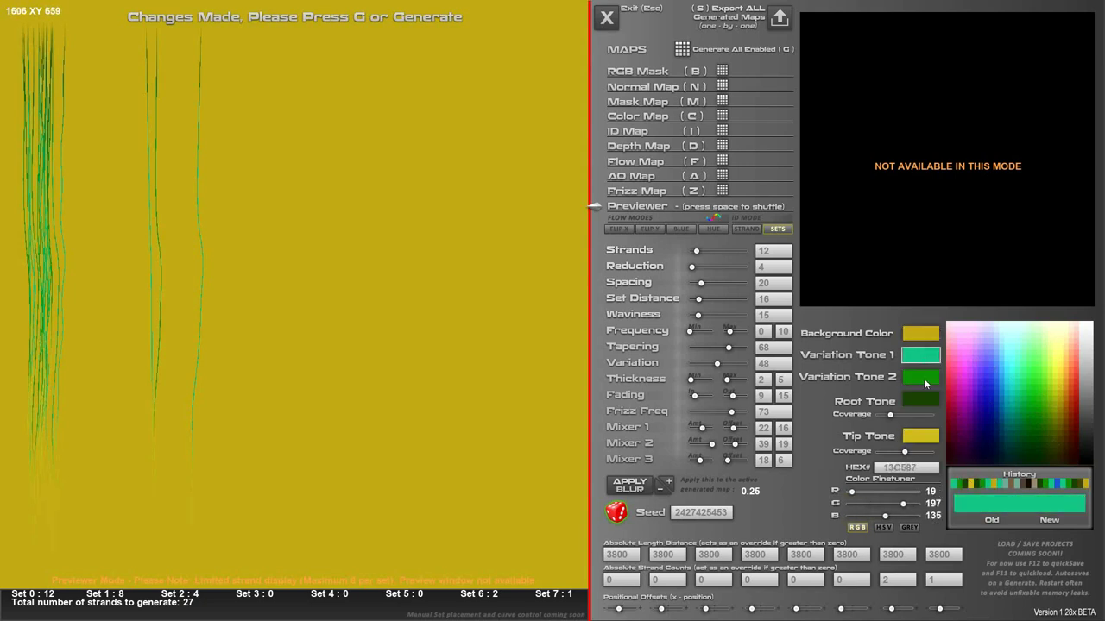
Disable every map except the Flow Map, generate it in Hue flow mode, and preview it.
{"action": "left_click", "coordinate": [920, 436]}
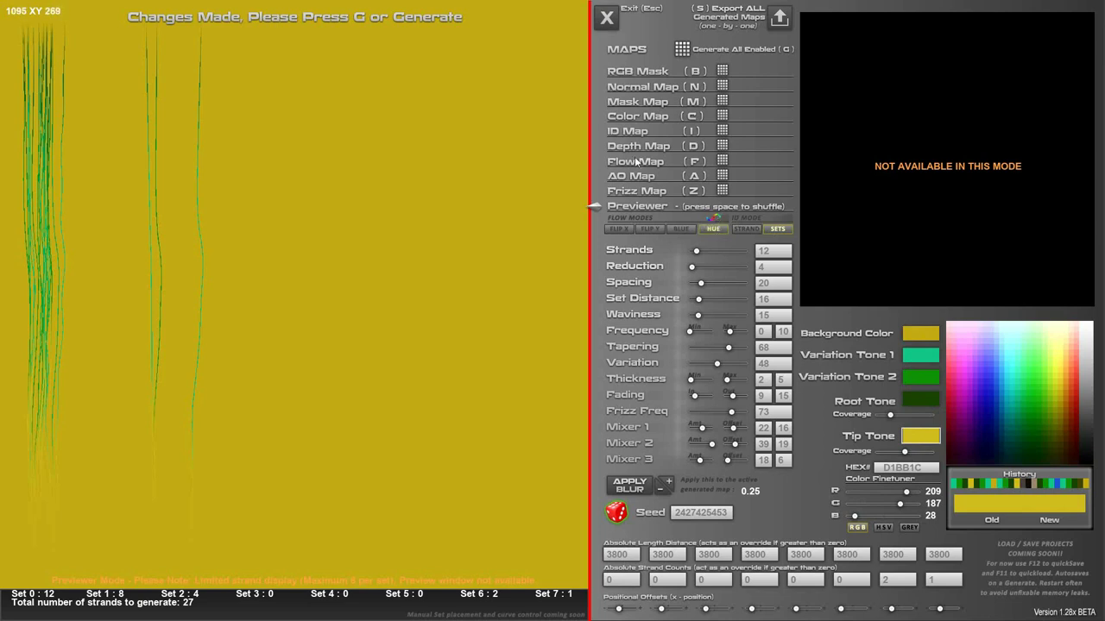
{"action": "left_click", "coordinate": [725, 176]}
{"action": "left_click_drag", "start_coordinate": [727, 176], "coordinate": [723, 72]}
{"action": "left_click", "coordinate": [723, 72]}
{"action": "left_click", "coordinate": [682, 50]}
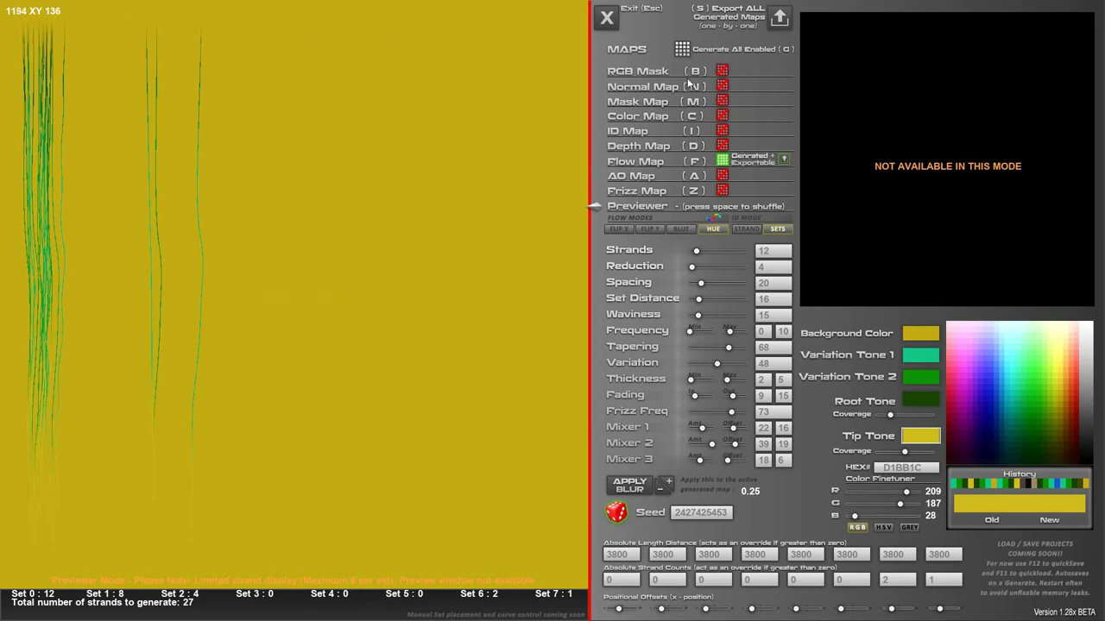
{"action": "left_click", "coordinate": [640, 161]}
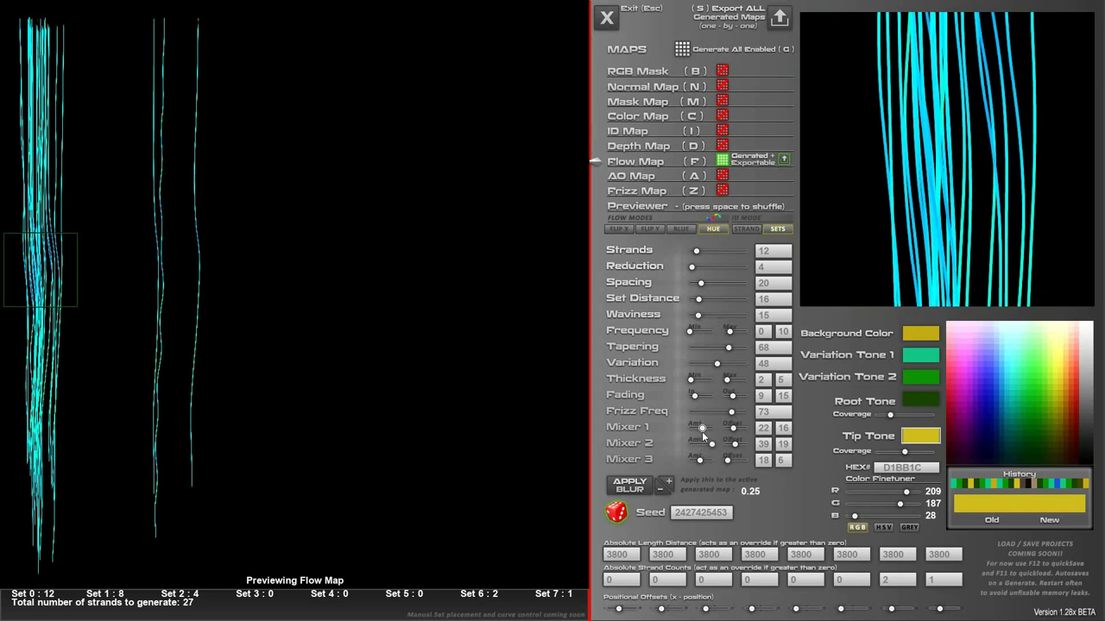
Set Strands to 42, Spacing to 17, Set Distance to 44 and Waviness to 99, and space the strand sets apart with their positional offsets.
{"action": "left_click_drag", "start_coordinate": [699, 316], "coordinate": [759, 318]}
{"action": "left_click_drag", "start_coordinate": [696, 251], "coordinate": [715, 299]}
{"action": "left_click_drag", "start_coordinate": [705, 609], "coordinate": [620, 608]}
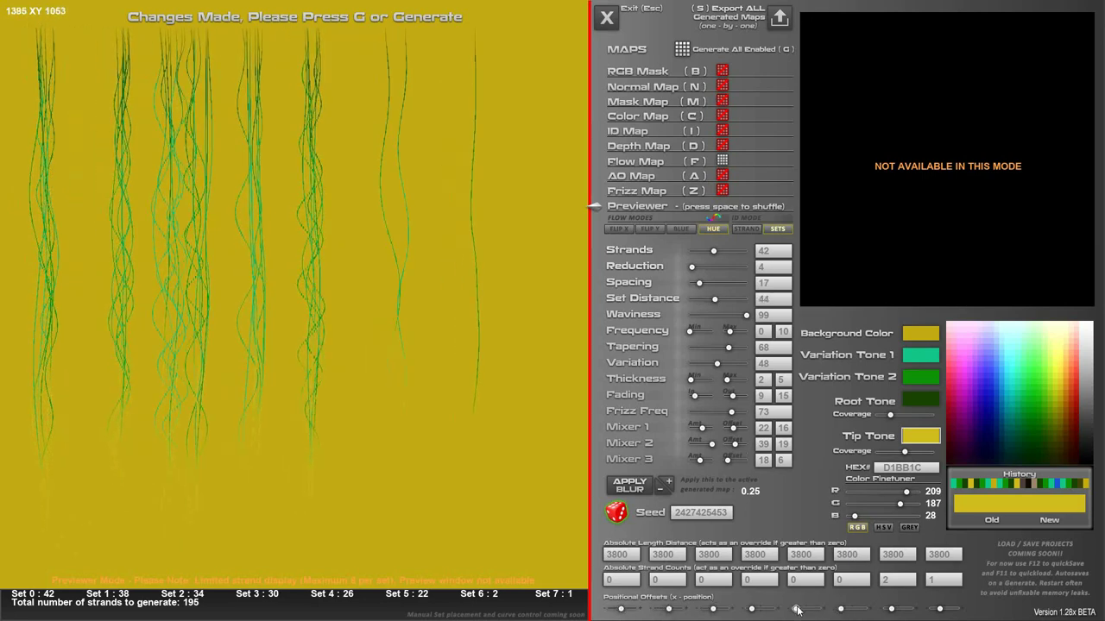
{"action": "left_click_drag", "start_coordinate": [796, 609], "coordinate": [760, 609]}
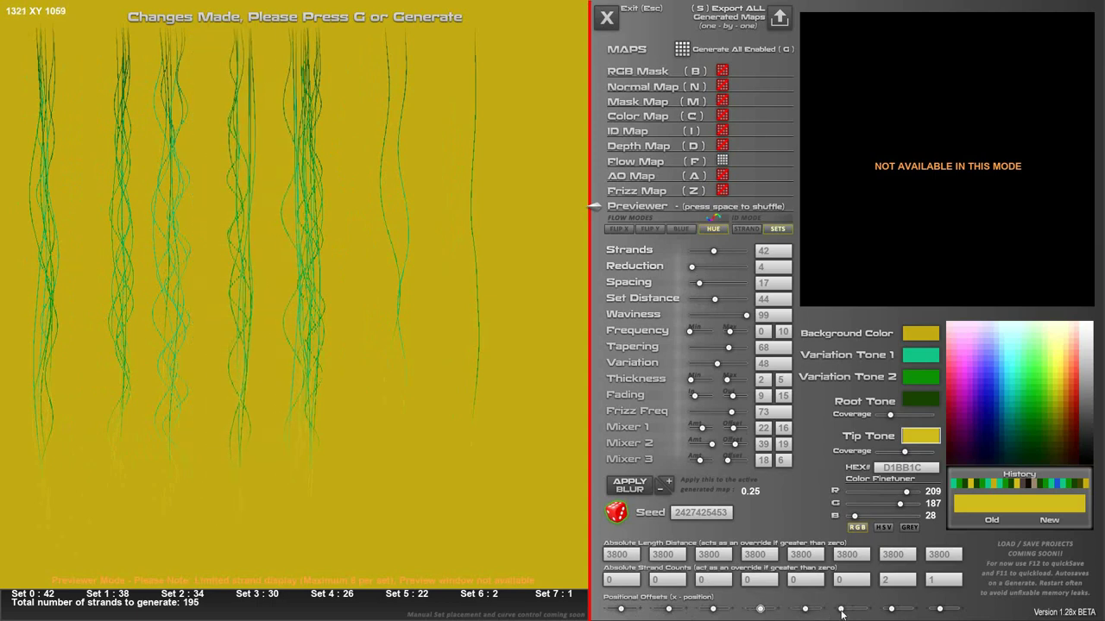
{"action": "left_click_drag", "start_coordinate": [841, 608], "coordinate": [941, 608]}
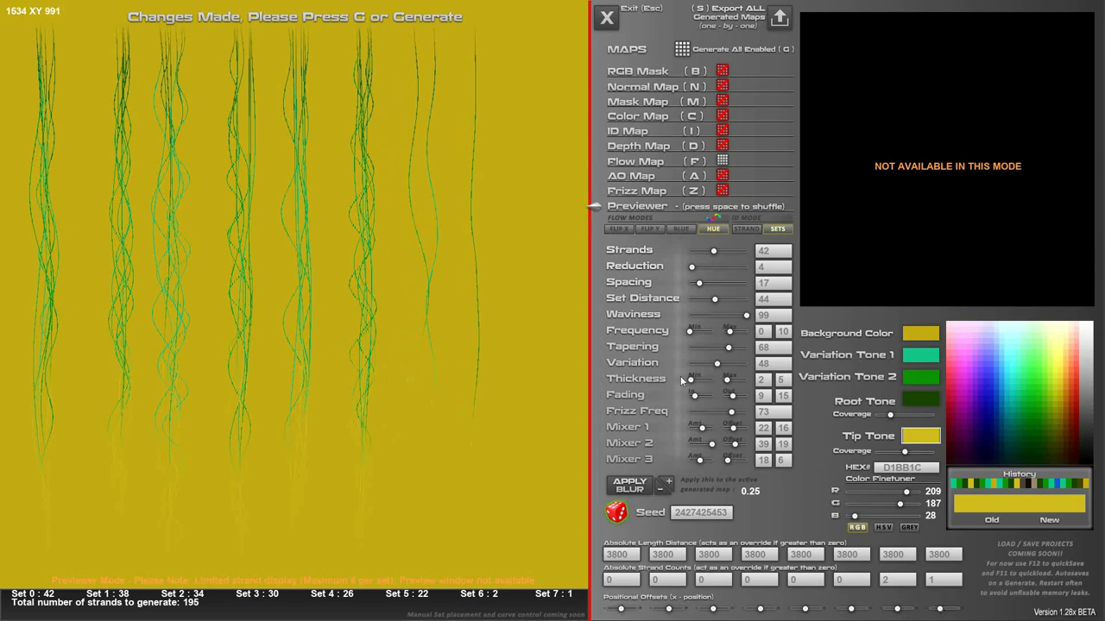
Change the Background Color to dark navy and Variation Tone 1 to dark teal, and increase the Tip Tone coverage.
{"action": "left_click_drag", "start_coordinate": [993, 380], "coordinate": [1004, 427]}
{"action": "left_click", "coordinate": [920, 354]}
{"action": "left_click", "coordinate": [922, 378]}
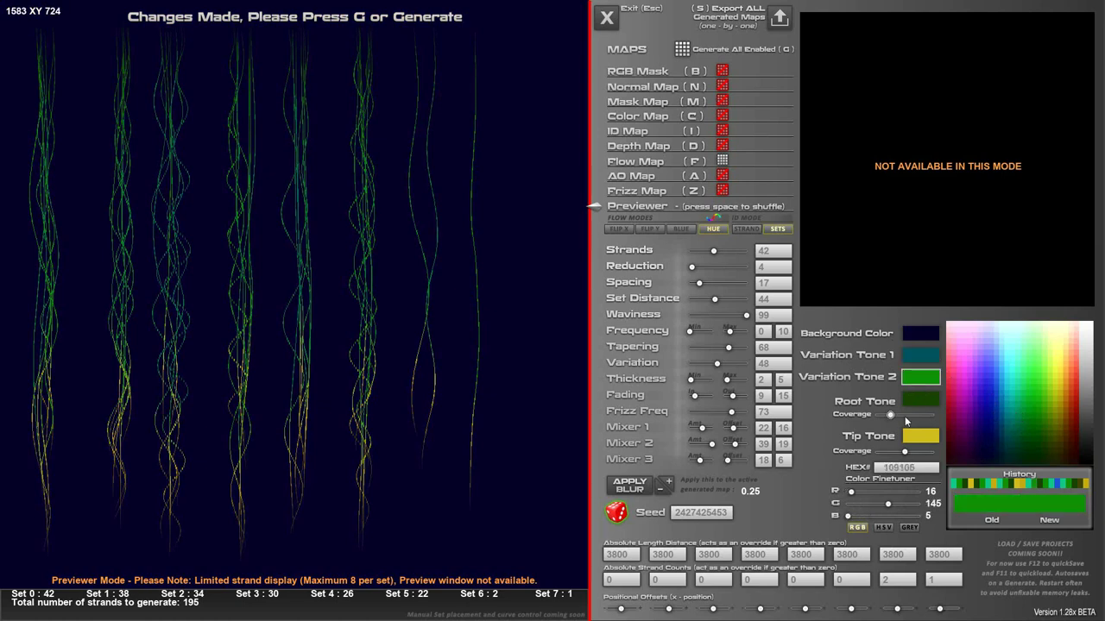
{"action": "left_click_drag", "start_coordinate": [904, 450], "coordinate": [916, 451]}
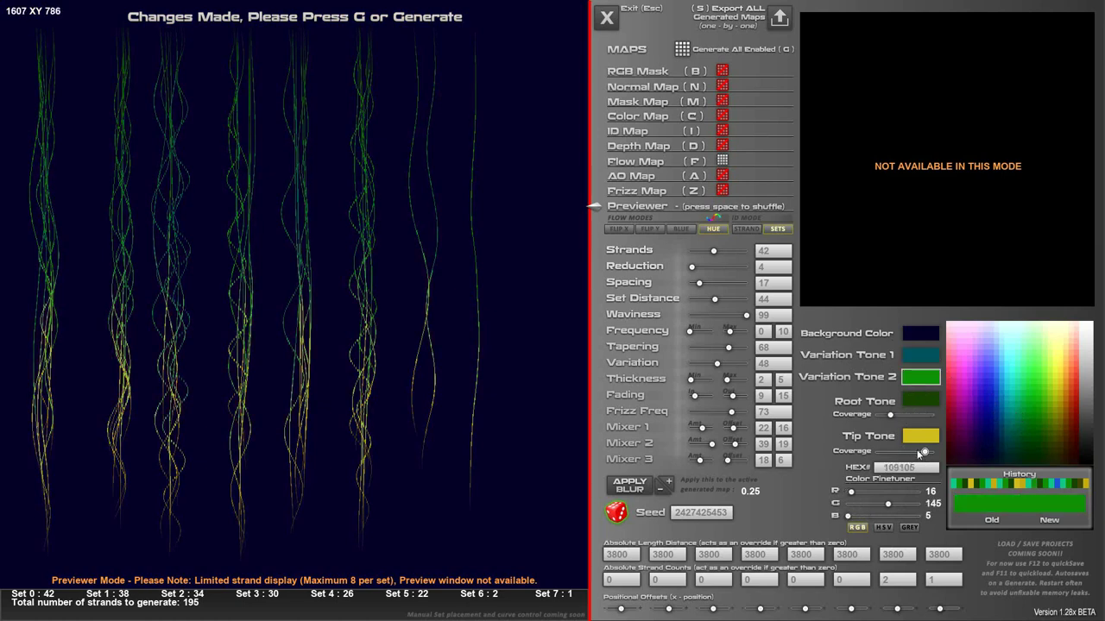
Generate the Flow Map, enable and generate the Color Map as well, and preview the Color Map.
{"action": "left_click", "coordinate": [683, 53]}
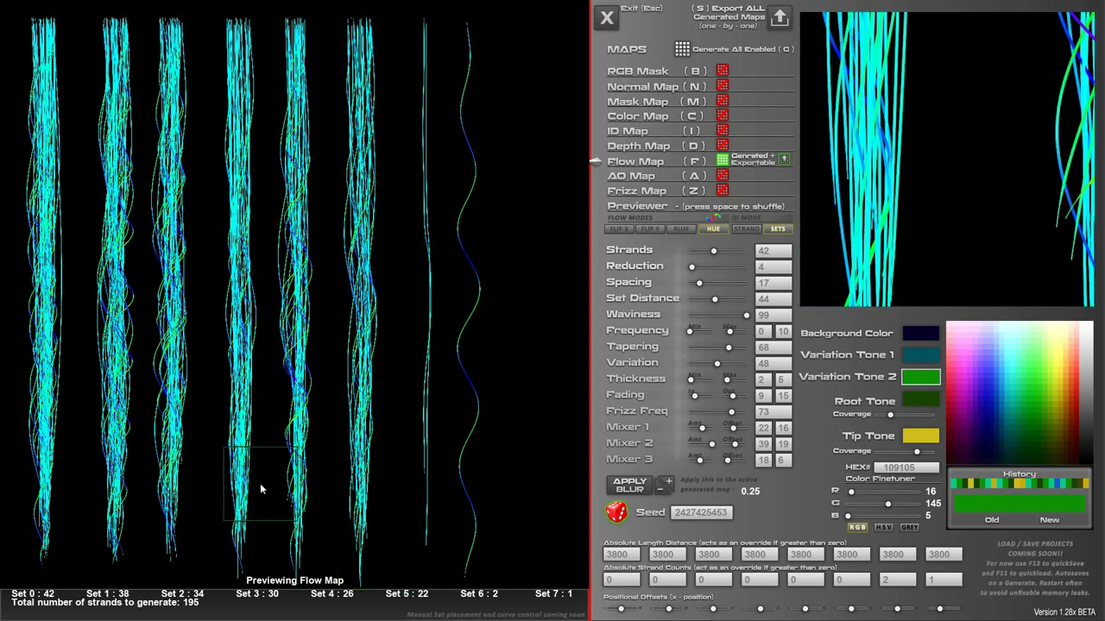
{"action": "left_click", "coordinate": [722, 117]}
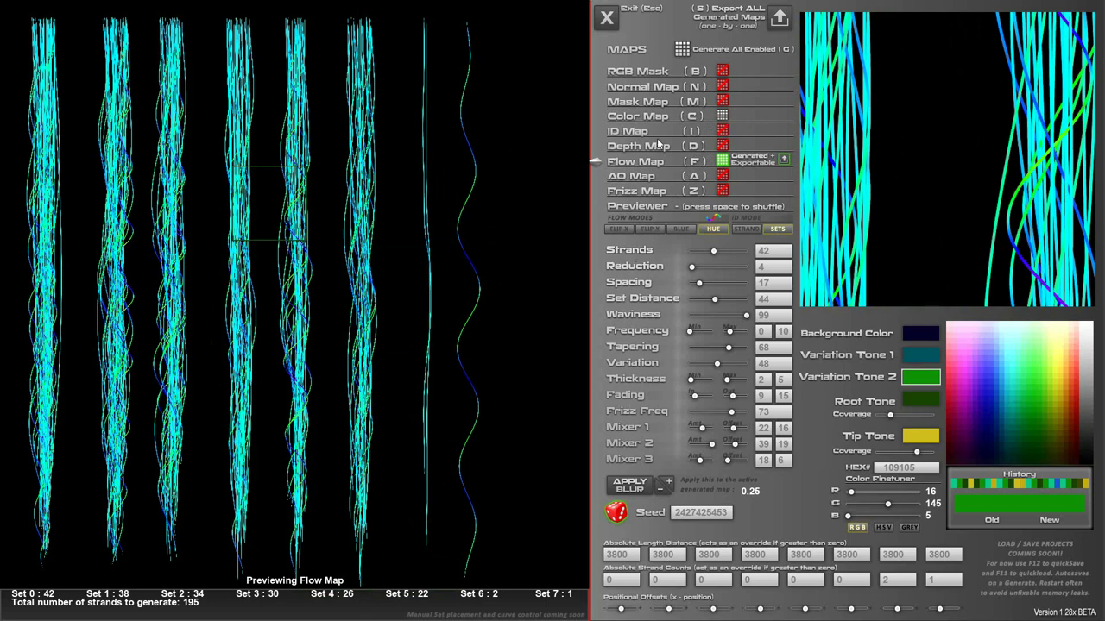
{"action": "left_click", "coordinate": [686, 49]}
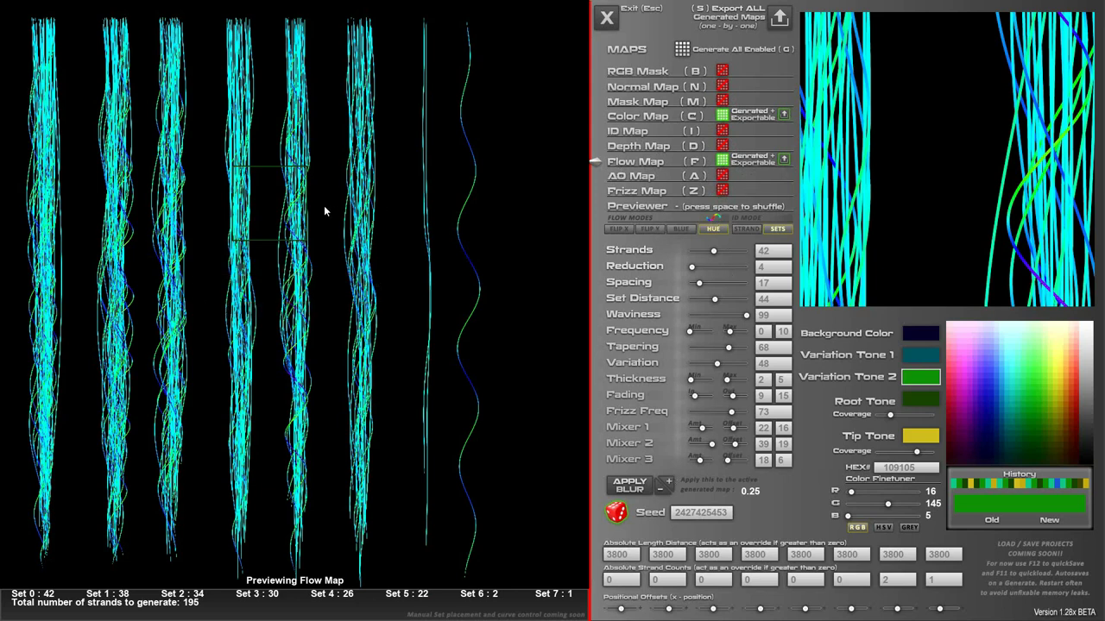
{"action": "left_click", "coordinate": [650, 117]}
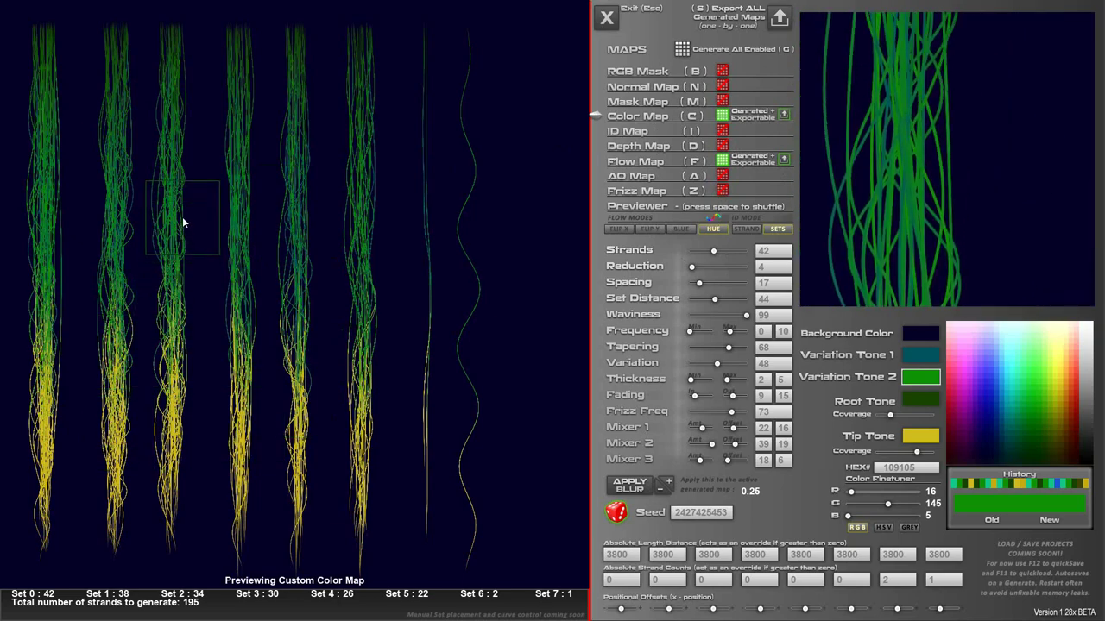
Reduce the Waviness to 24 and switch to the Color Map preview.
{"action": "left_click_drag", "start_coordinate": [746, 315], "coordinate": [703, 315]}
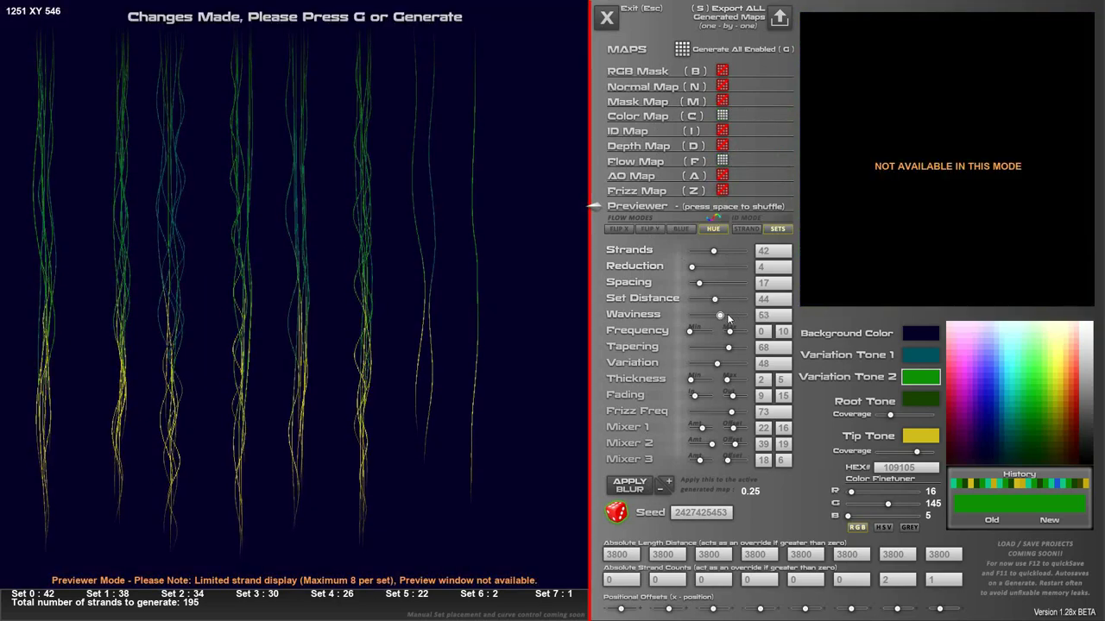
{"action": "left_click", "coordinate": [647, 117]}
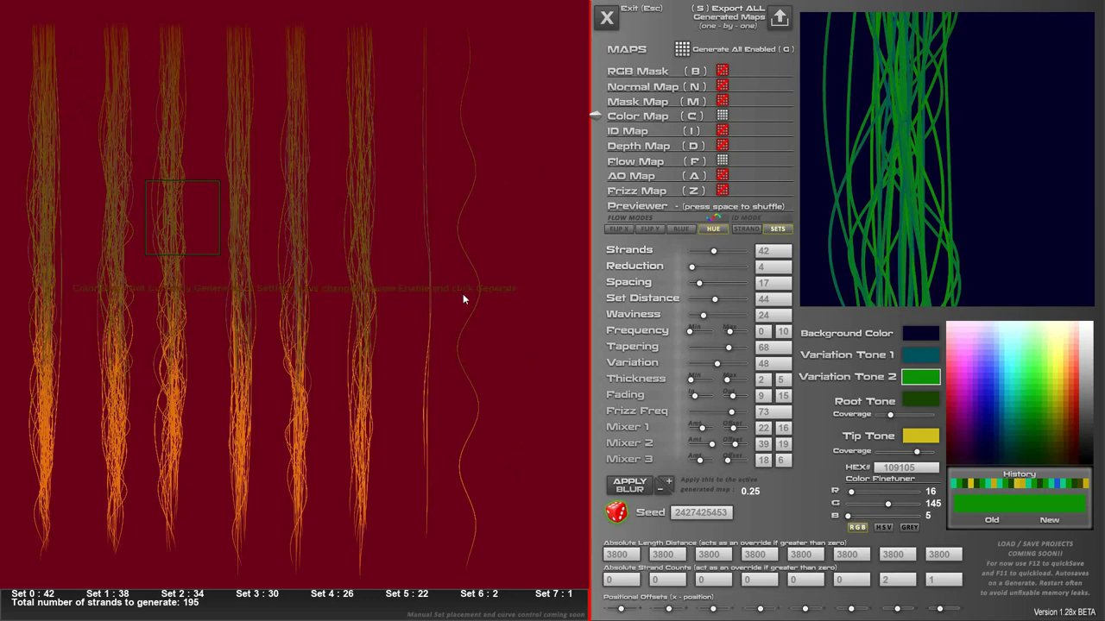
Look through the previously generated ID, Depth, Flow, AO, Frizz, Normal and Mask maps.
{"action": "key", "text": "i"}
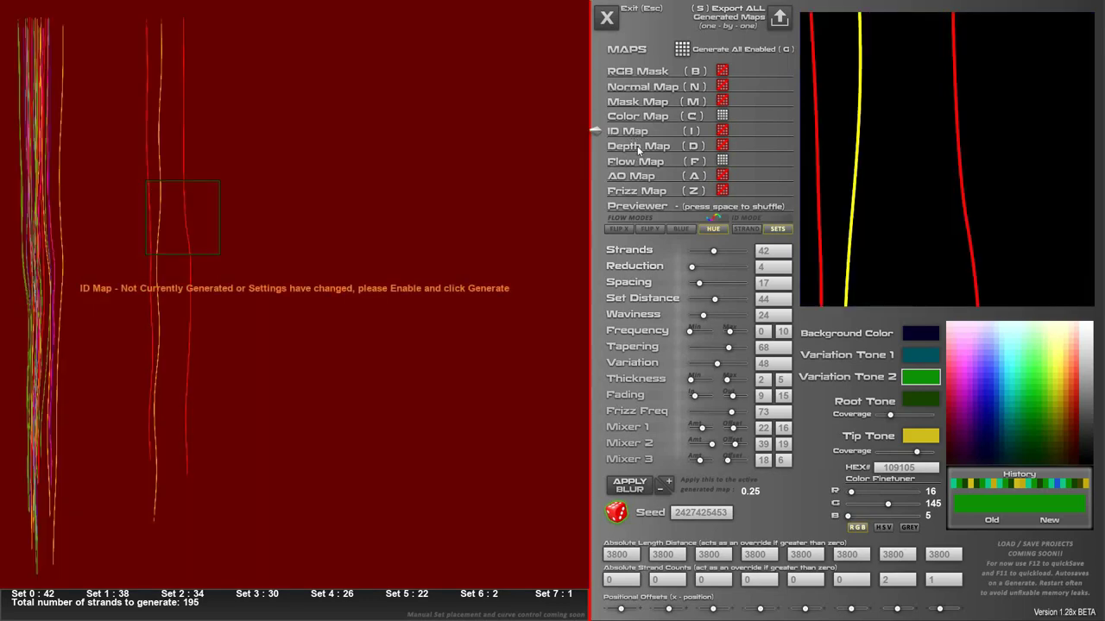
{"action": "key", "text": "space"}
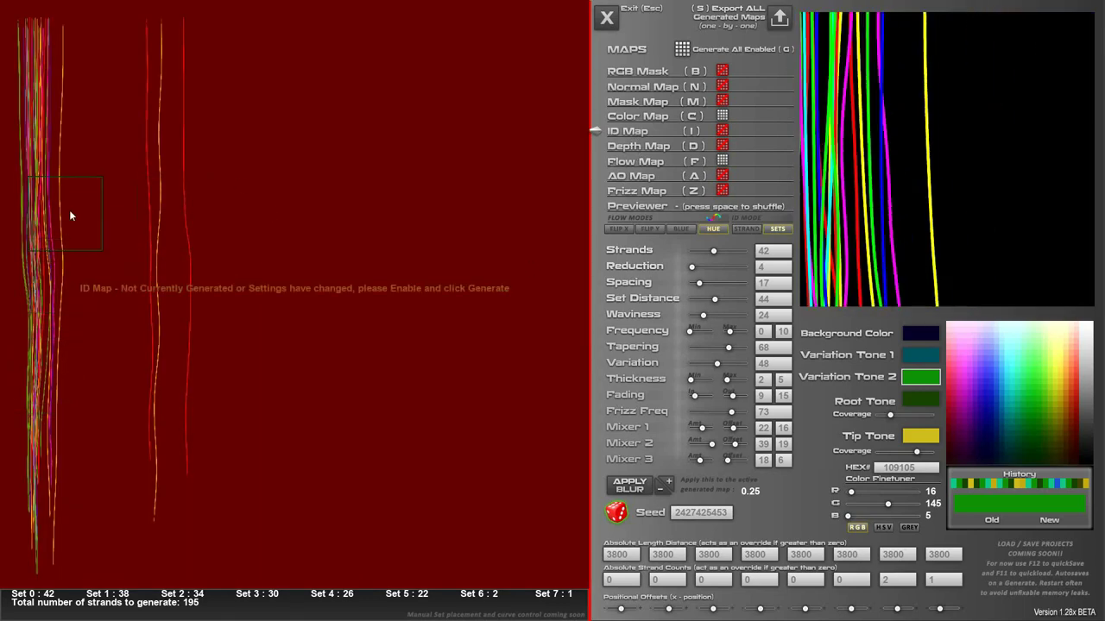
{"action": "left_click", "coordinate": [645, 151]}
{"action": "key", "text": "space"}
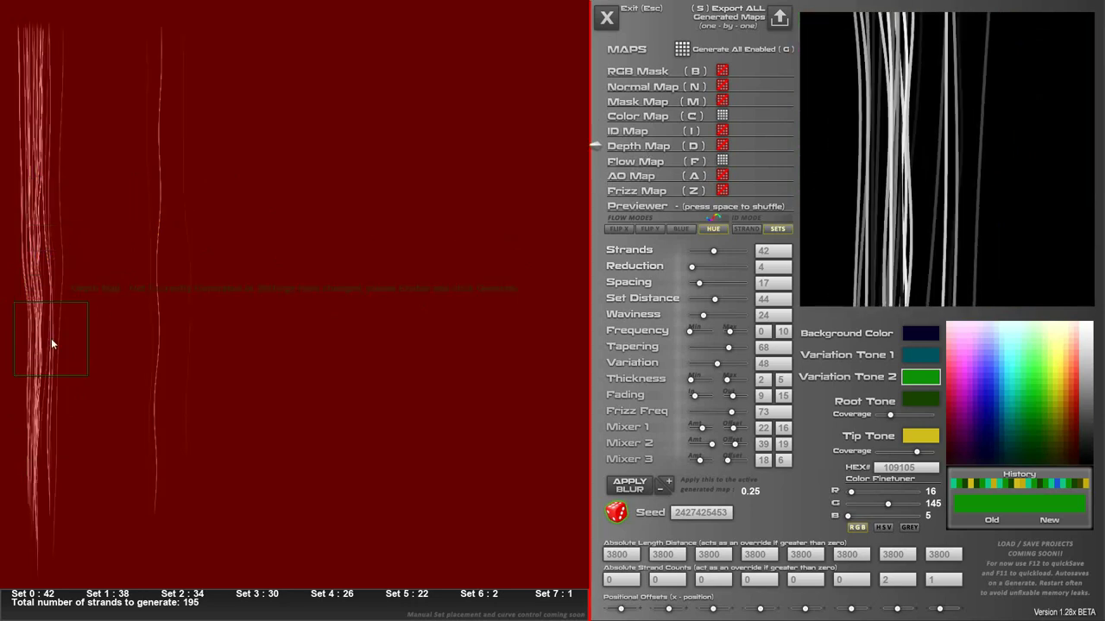
{"action": "key", "text": "f"}
{"action": "key", "text": "a"}
{"action": "key", "text": "z"}
{"action": "key", "text": "a"}
{"action": "left_click", "coordinate": [665, 102]}
{"action": "left_click", "coordinate": [664, 87]}
{"action": "left_click", "coordinate": [667, 105]}
{"action": "key", "text": "space"}
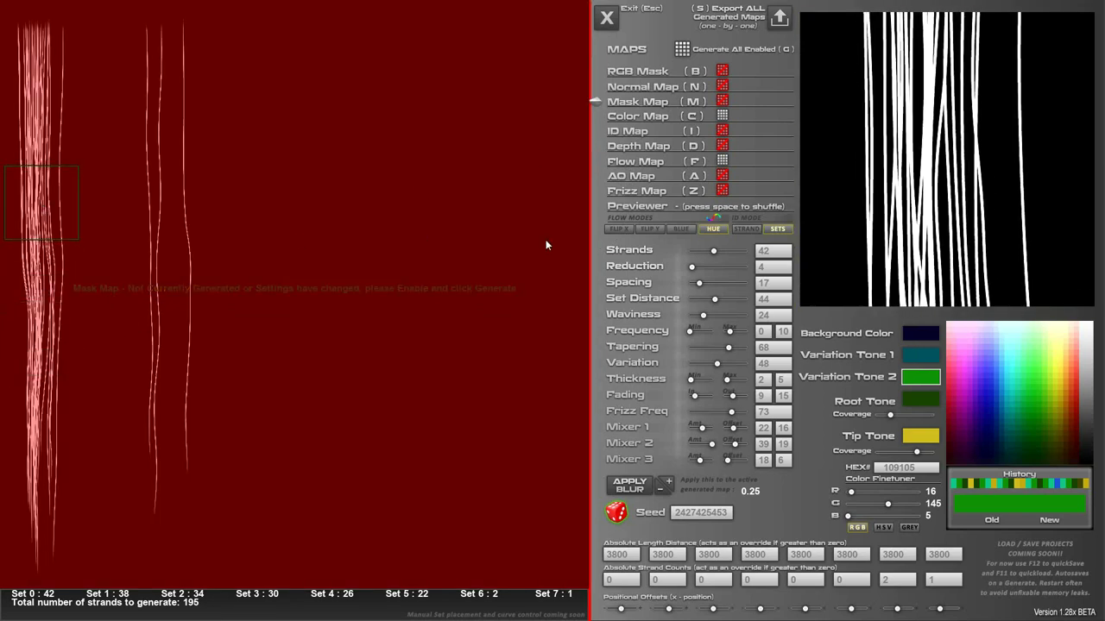
Regenerate the enabled Color and Flow maps with the Color Map in preview.
{"action": "key", "text": "c"}
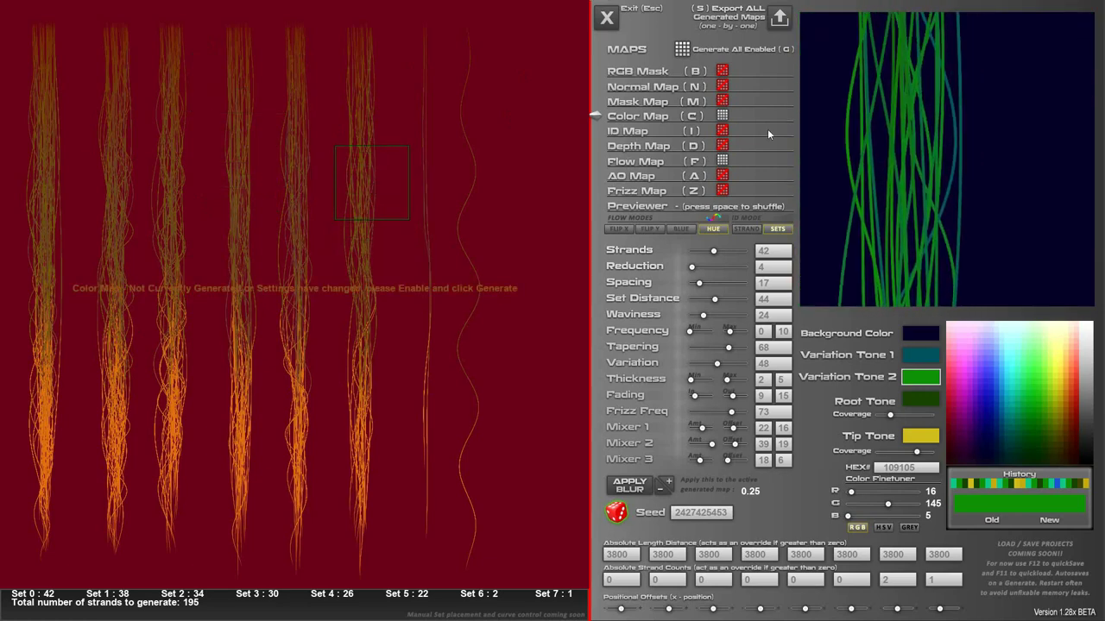
{"action": "left_click", "coordinate": [688, 52]}
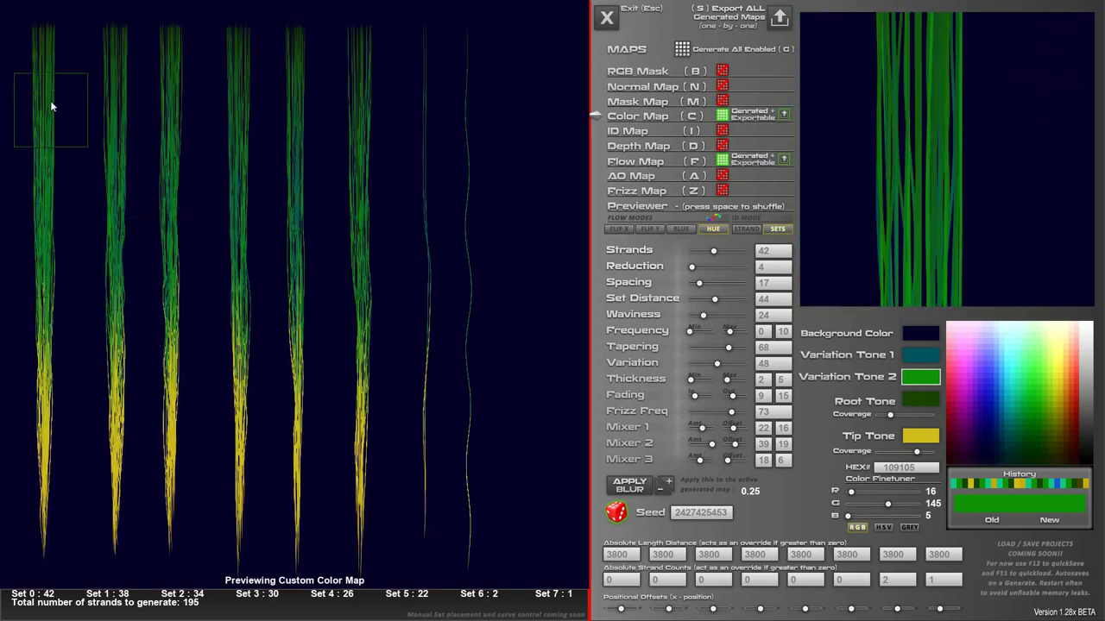
Try Strands 27, Reduction 17, Spacing 16, Set Distance 28, Waviness 35 and minimum Frequency 10, and reload the quick-saved settings.
{"action": "left_click", "coordinate": [715, 250]}
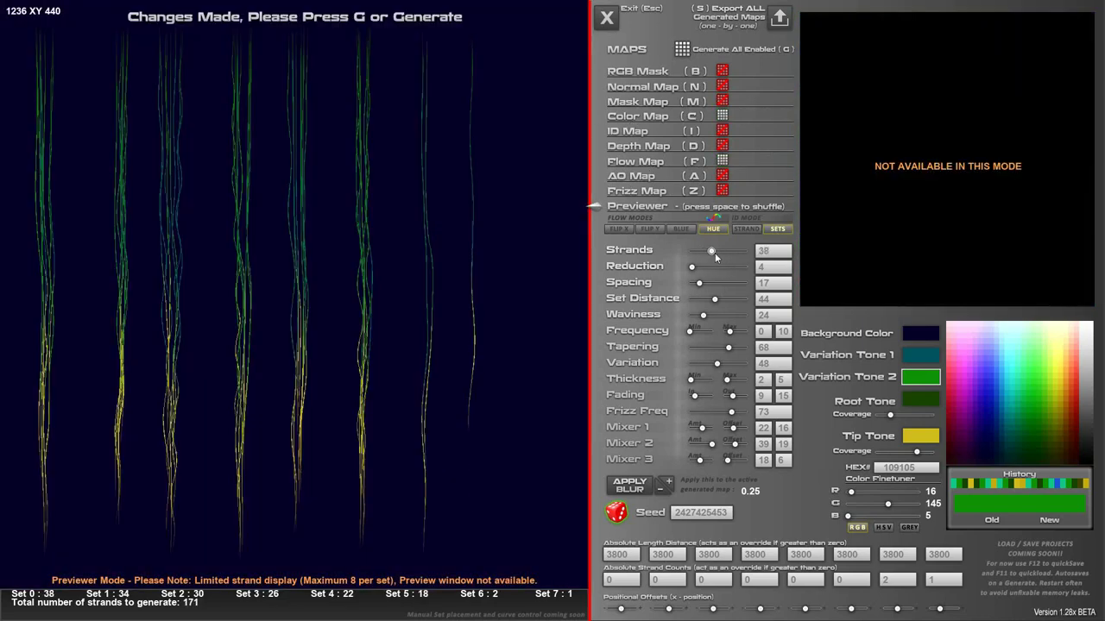
{"action": "left_click_drag", "start_coordinate": [694, 266], "coordinate": [705, 298]}
{"action": "left_click", "coordinate": [707, 316]}
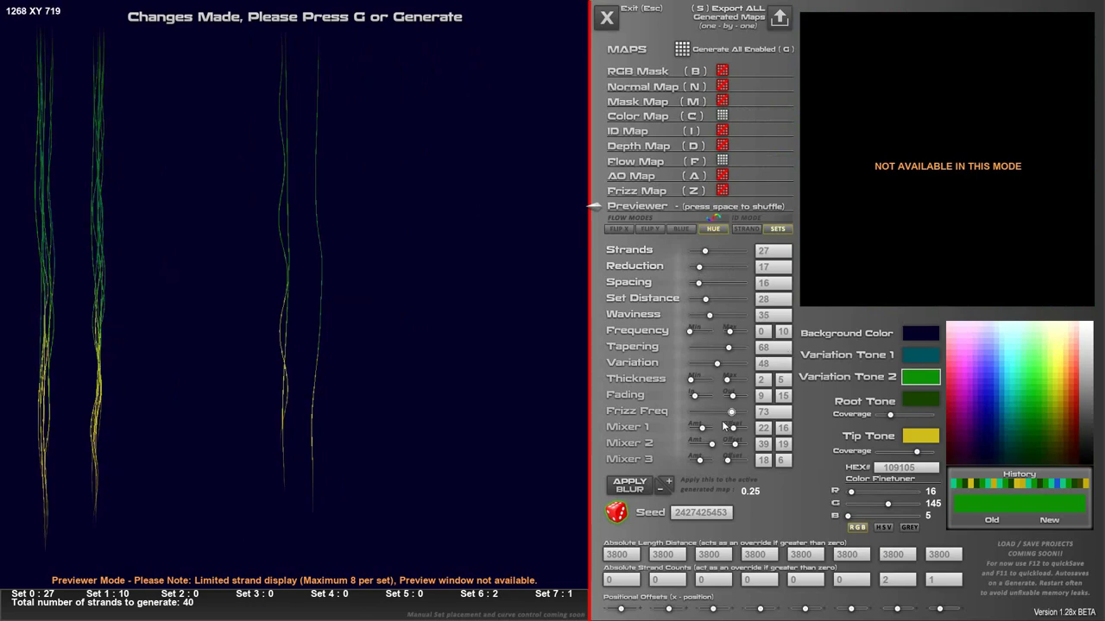
{"action": "left_click", "coordinate": [693, 332]}
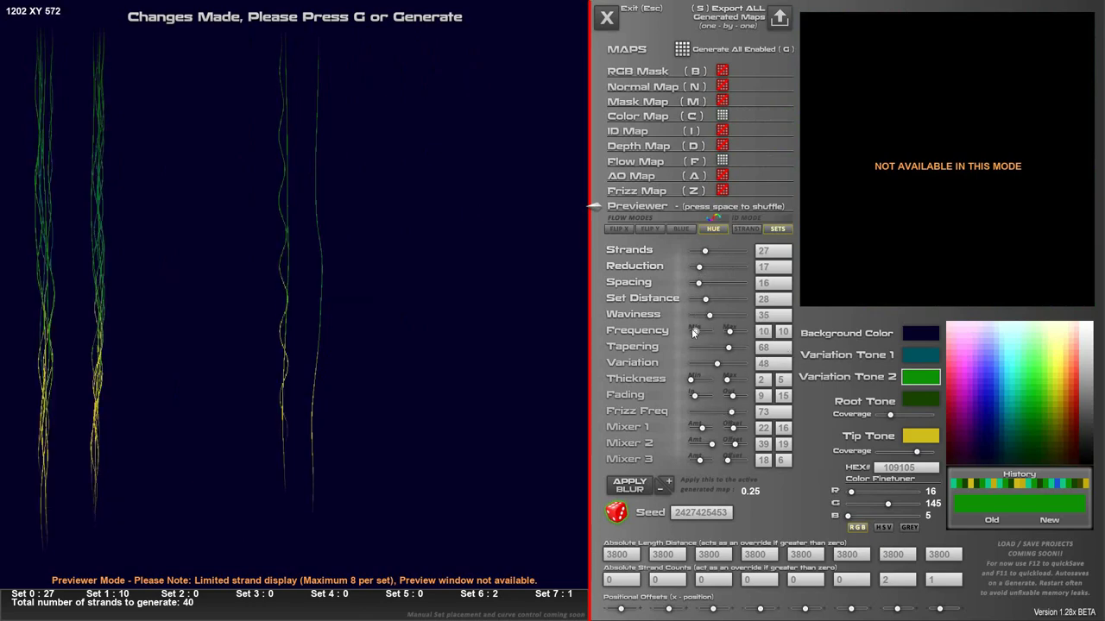
{"action": "key", "text": "F11"}
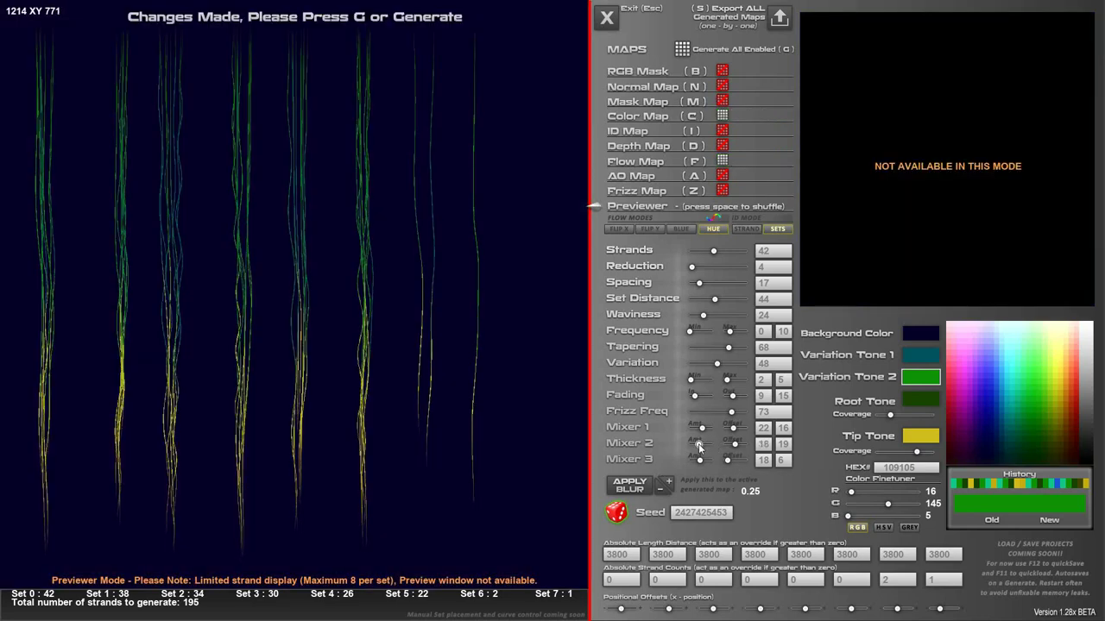
Set Tapering to 20, Variation to 74, maximum Thickness to 22, Fading to 17/12, Frizz Freq to 34, and the mixers to 10/5, 24/7 and 34/0.
{"action": "left_click_drag", "start_coordinate": [702, 427], "coordinate": [716, 351]}
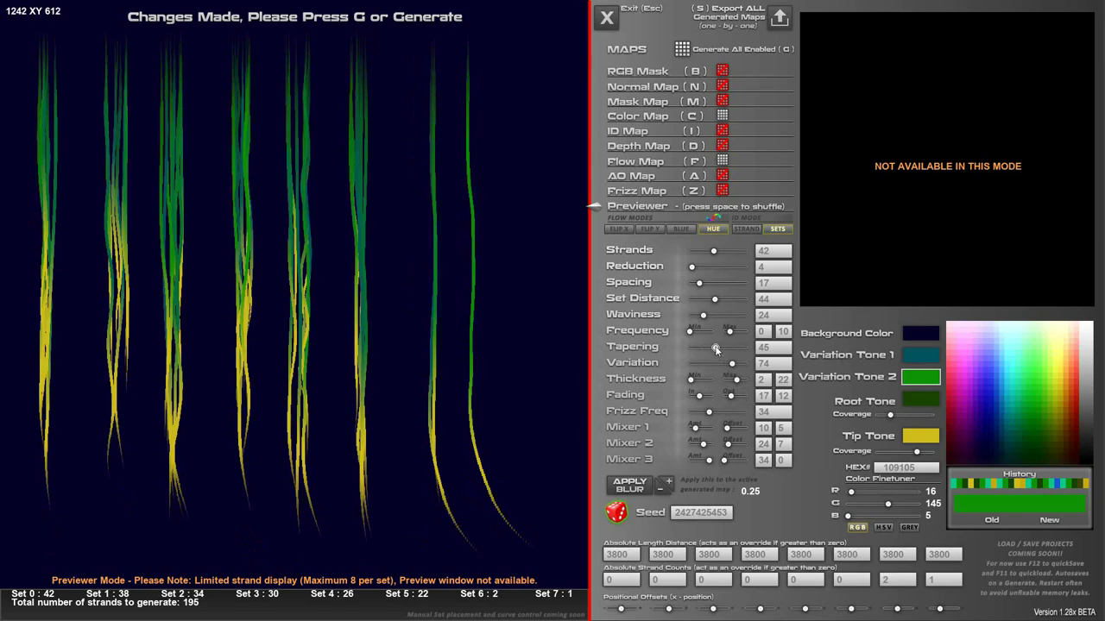
{"action": "mouse_move", "coordinate": [715, 349]}
{"action": "left_mouse_down"}
{"action": "mouse_move", "coordinate": [734, 350]}
{"action": "mouse_move", "coordinate": [700, 350]}
{"action": "left_mouse_up"}
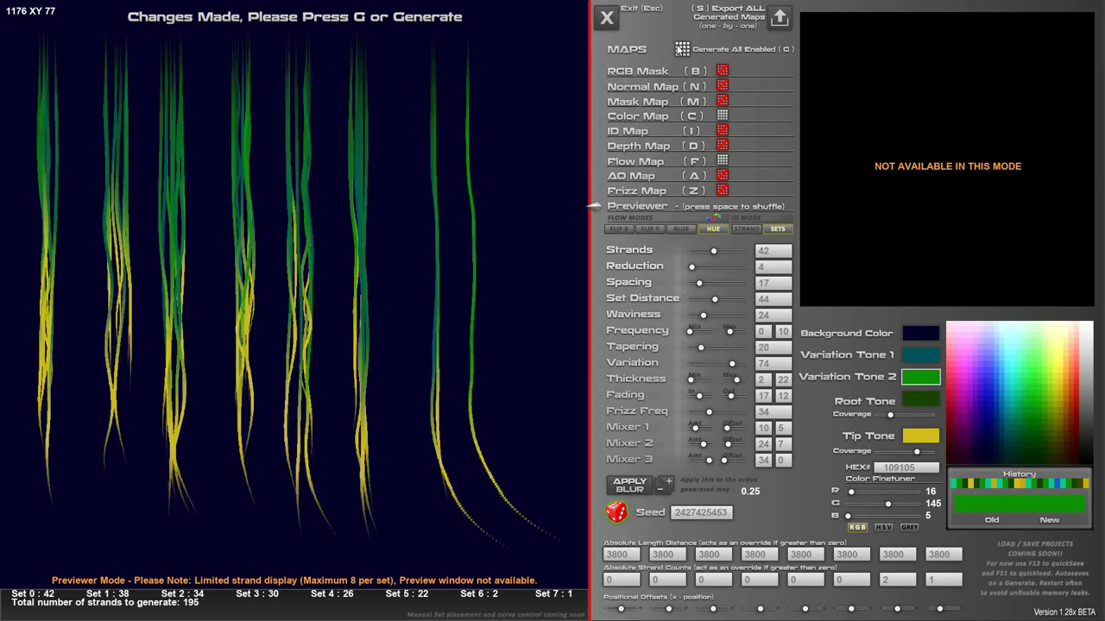
Generate the enabled maps with the new strand settings and preview the Color Map and the Flow Map.
{"action": "left_click", "coordinate": [681, 48]}
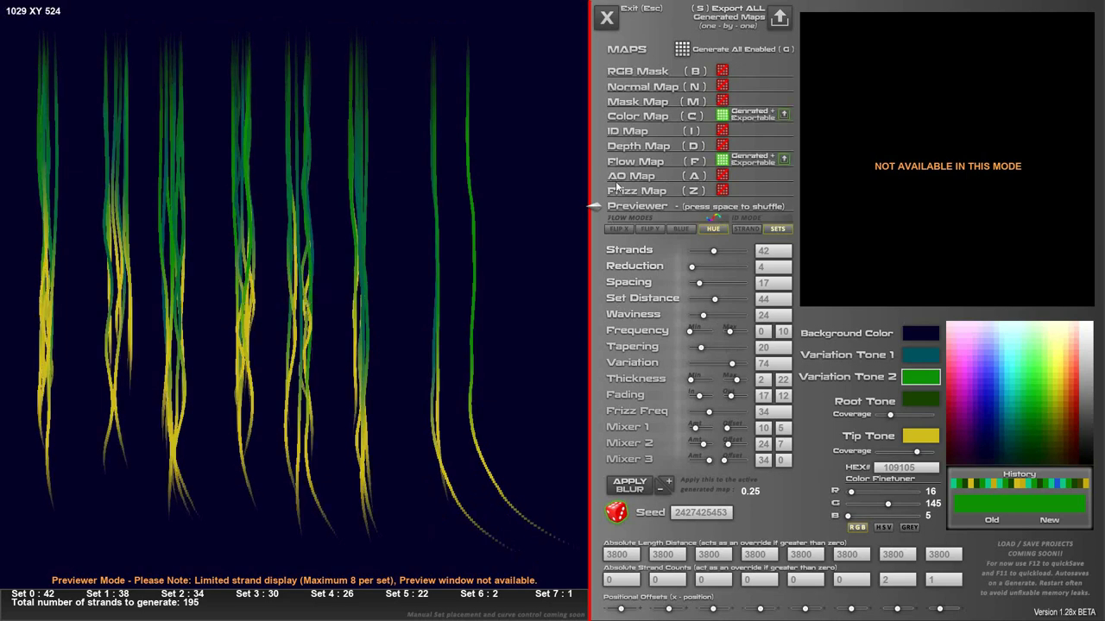
{"action": "left_click", "coordinate": [659, 121]}
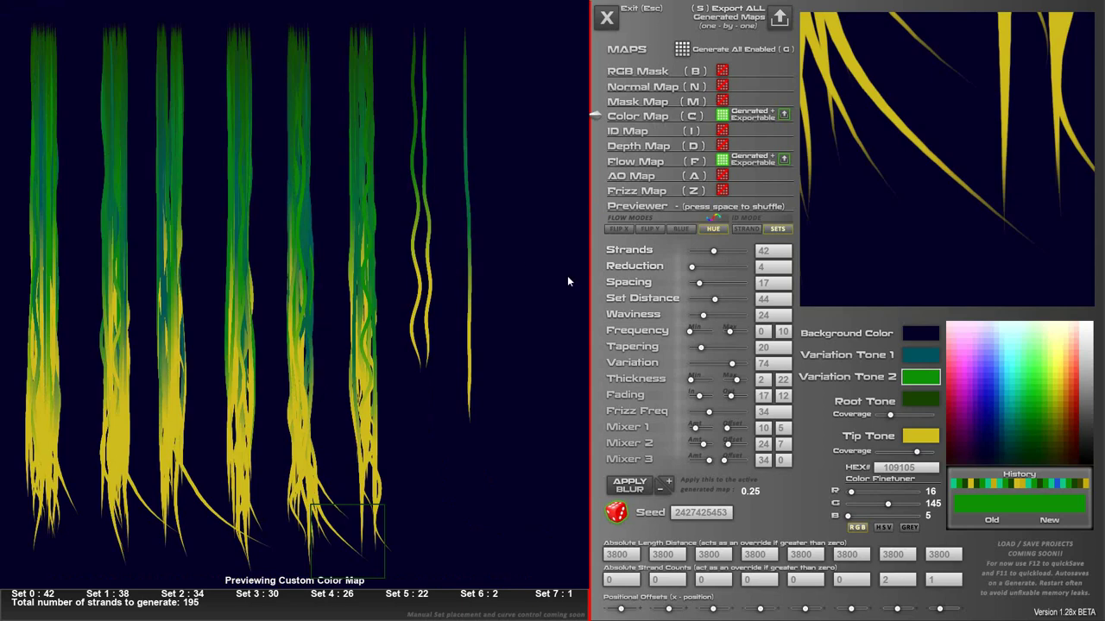
{"action": "left_click", "coordinate": [654, 168]}
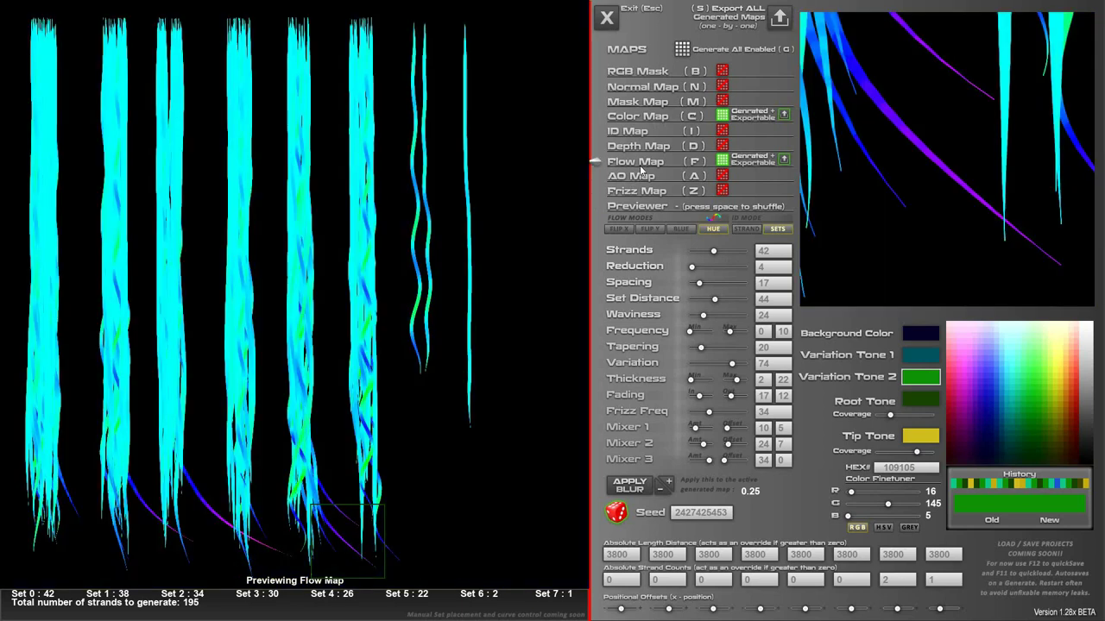
Alternate between the Previewer and the generated Color Map to compare their strand shapes and density.
{"action": "left_click", "coordinate": [638, 208]}
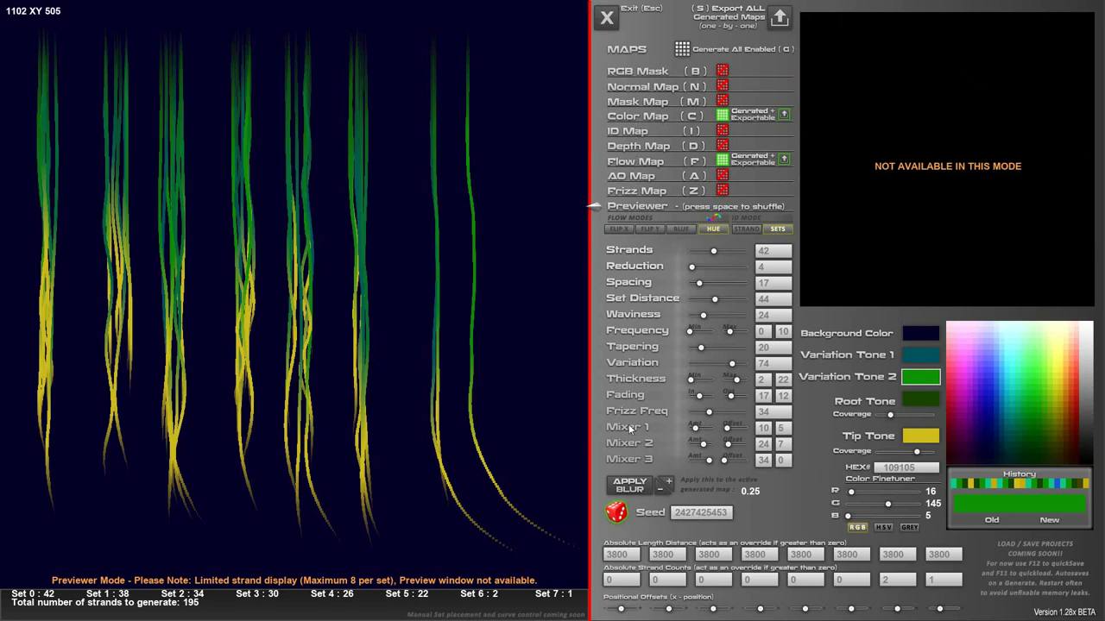
{"action": "left_click", "coordinate": [633, 114]}
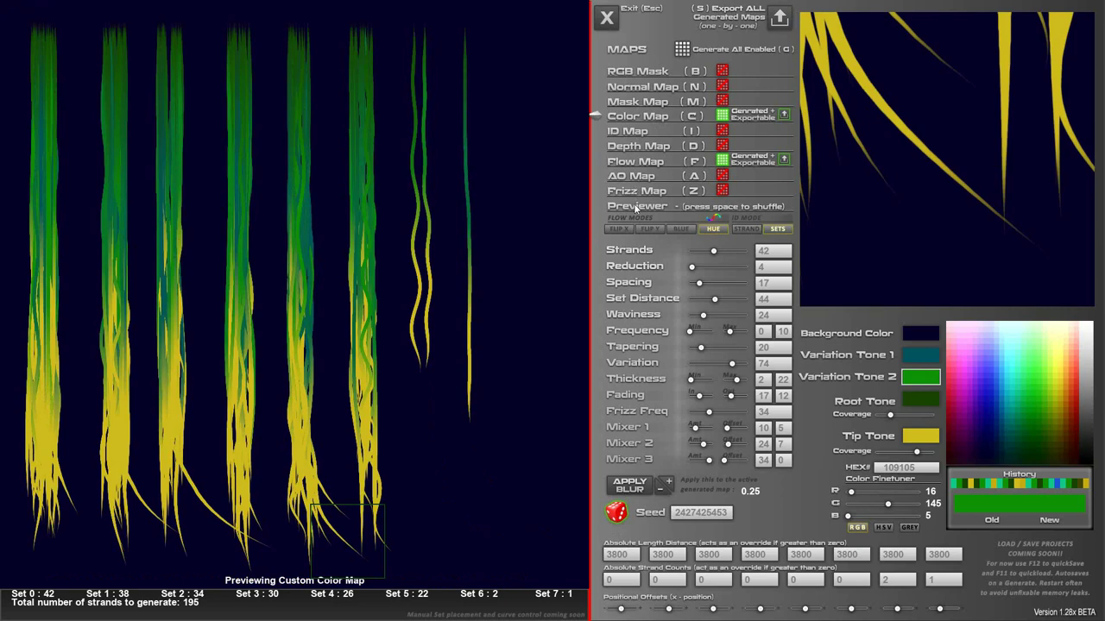
{"action": "left_click", "coordinate": [636, 205]}
{"action": "left_click", "coordinate": [638, 121]}
{"action": "left_click", "coordinate": [637, 206]}
{"action": "left_click", "coordinate": [632, 121]}
{"action": "left_click", "coordinate": [638, 204]}
{"action": "left_click", "coordinate": [631, 119]}
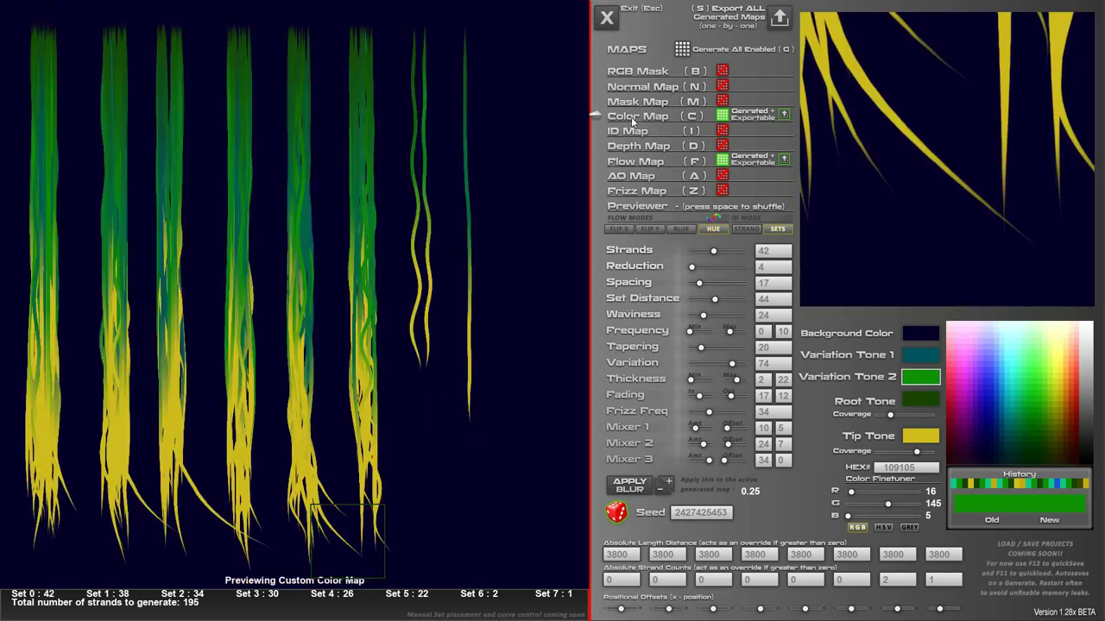
{"action": "left_click", "coordinate": [642, 208]}
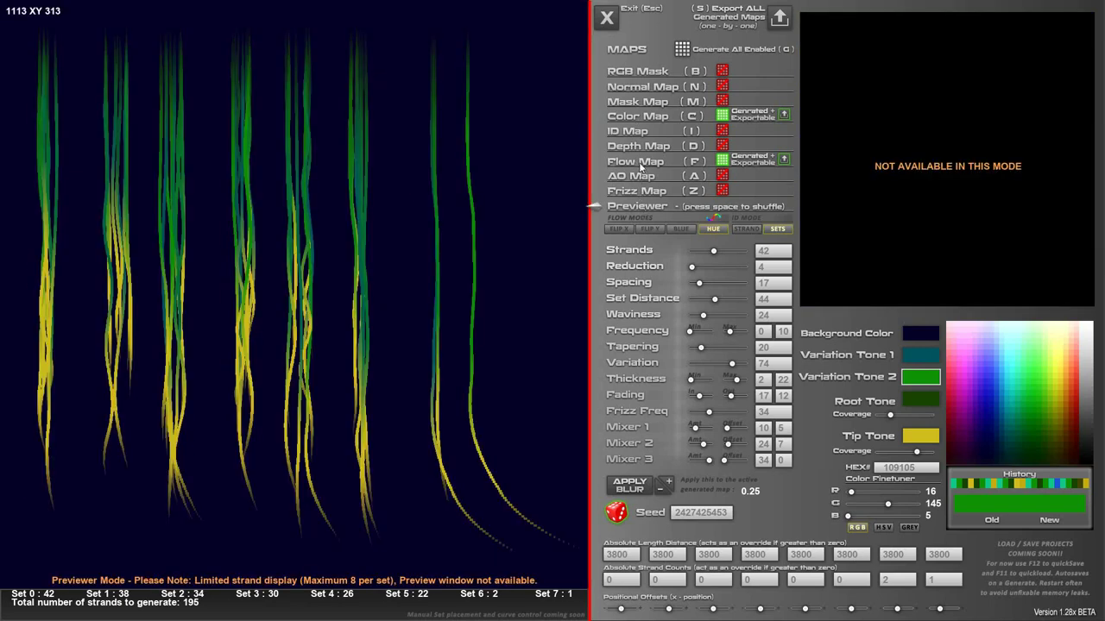
{"action": "left_click", "coordinate": [638, 121]}
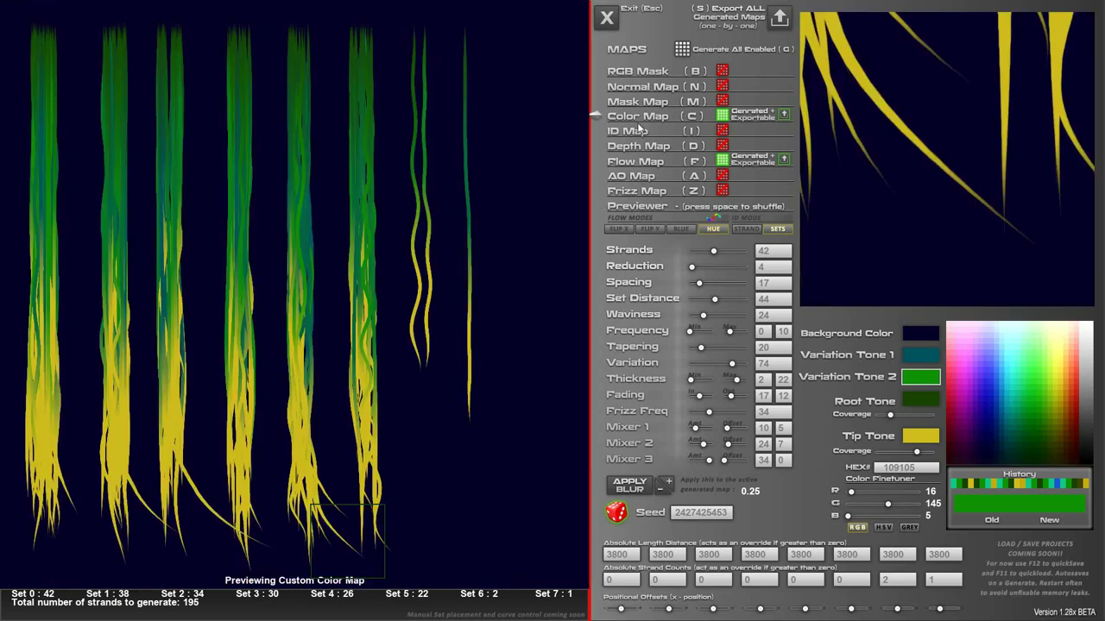
{"action": "left_click", "coordinate": [643, 206]}
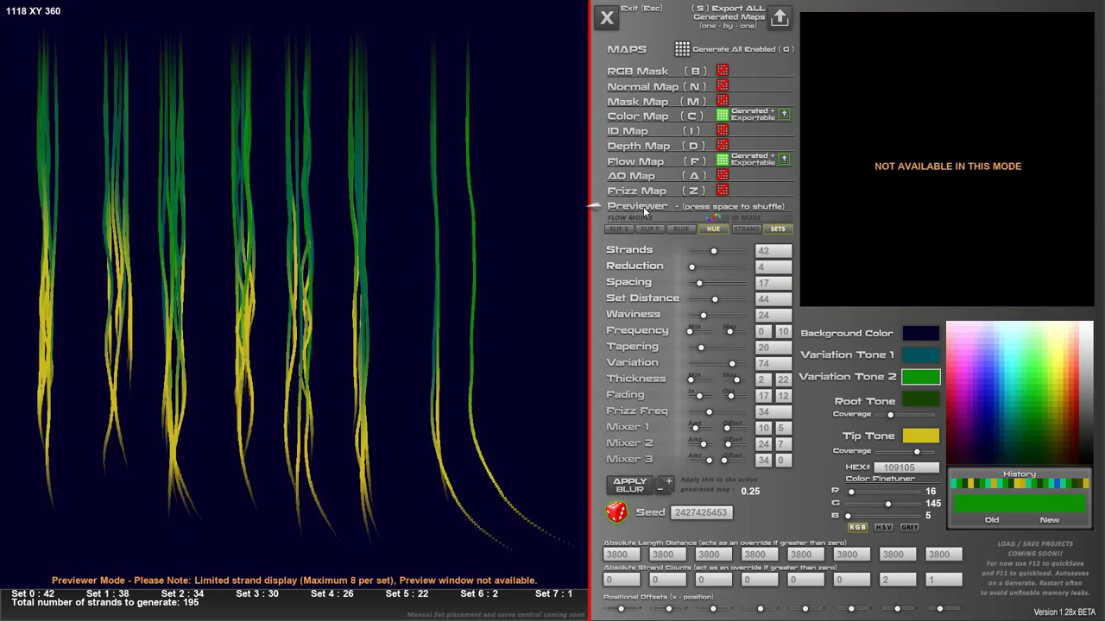
Set Variation to 49 and the mixers to 12/14, 13/4 and 18/0, and generate the enabled maps to view the Color Map.
{"action": "left_click", "coordinate": [644, 116]}
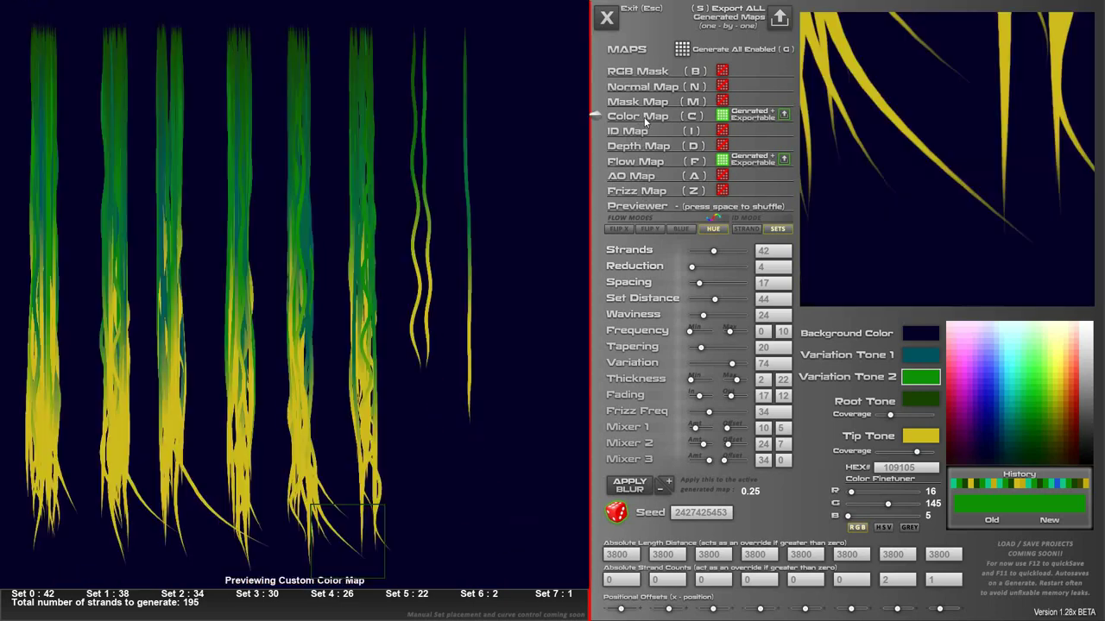
{"action": "left_click", "coordinate": [645, 208]}
{"action": "left_click_drag", "start_coordinate": [709, 460], "coordinate": [696, 429]}
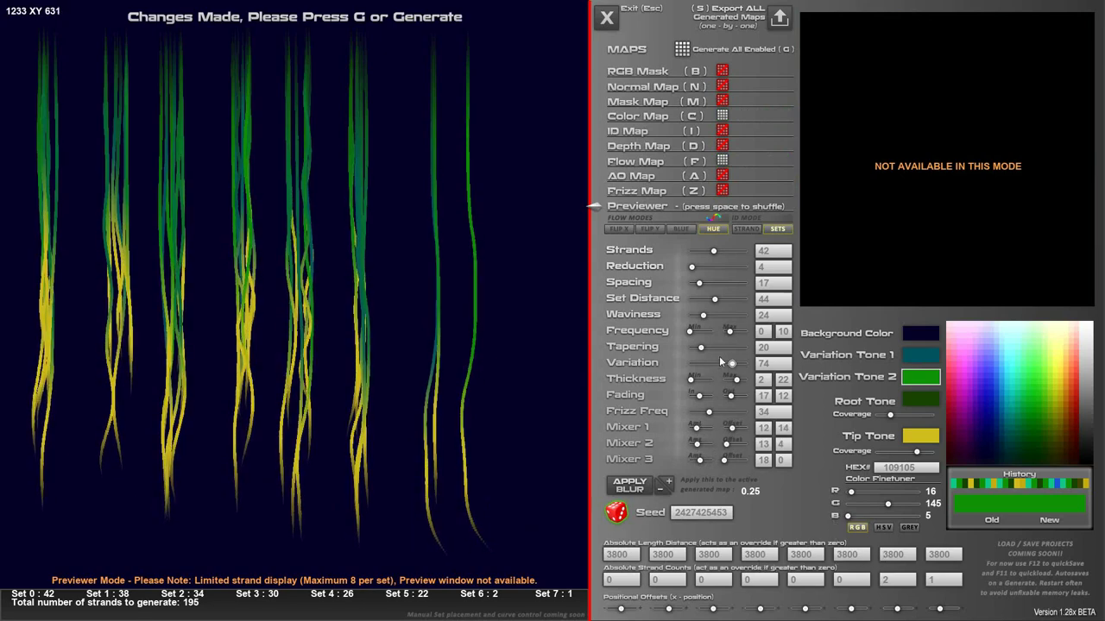
{"action": "left_click_drag", "start_coordinate": [731, 363], "coordinate": [645, 406]}
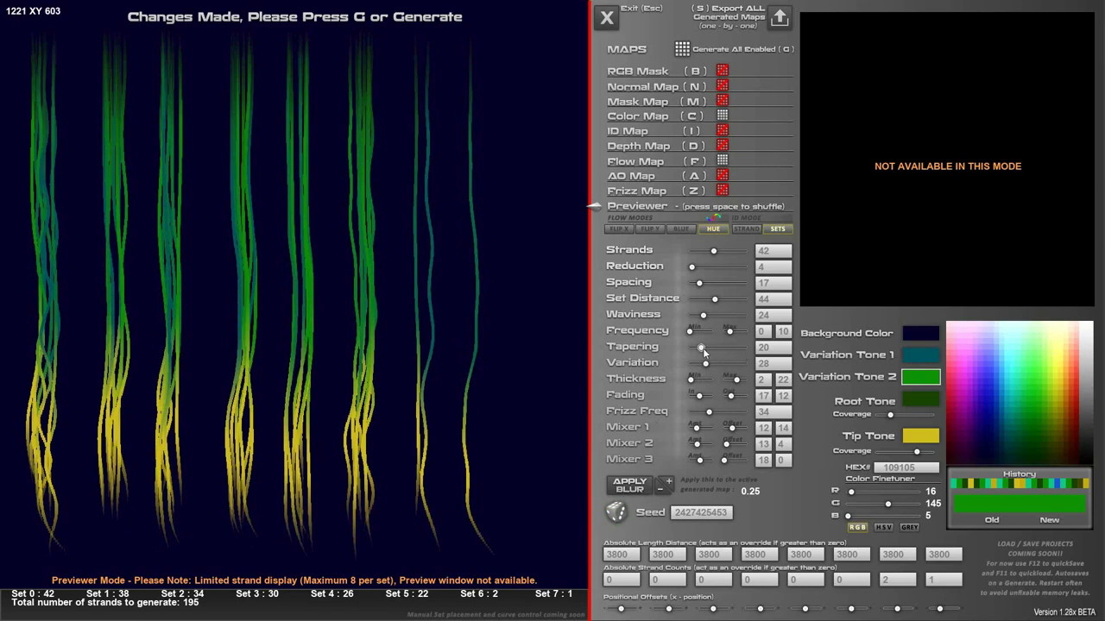
{"action": "left_click_drag", "start_coordinate": [710, 362], "coordinate": [718, 365]}
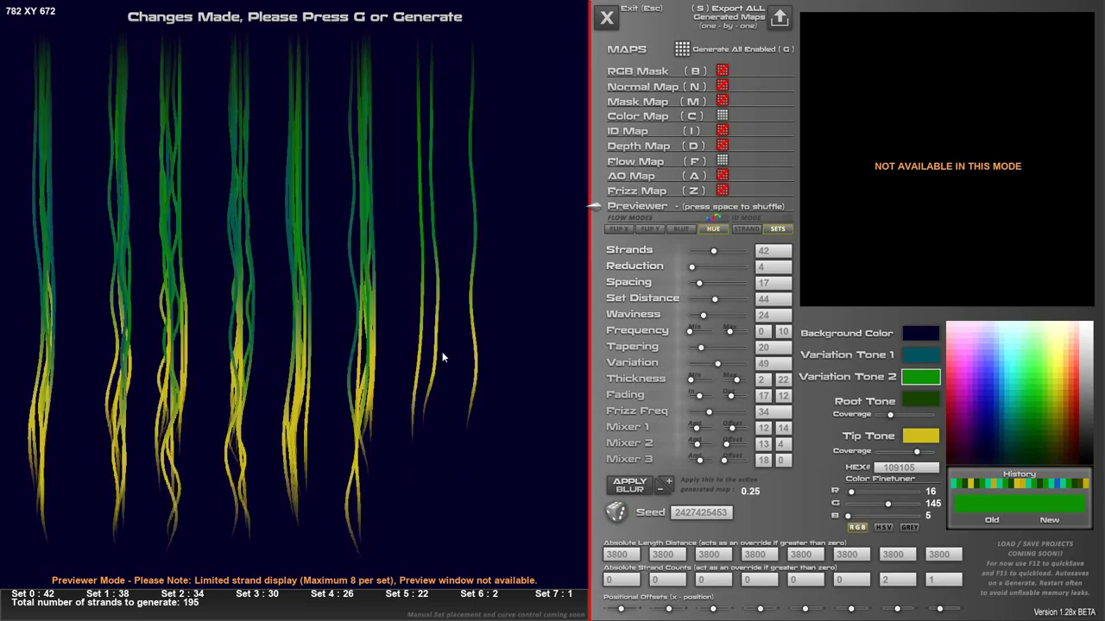
{"action": "left_click", "coordinate": [682, 50]}
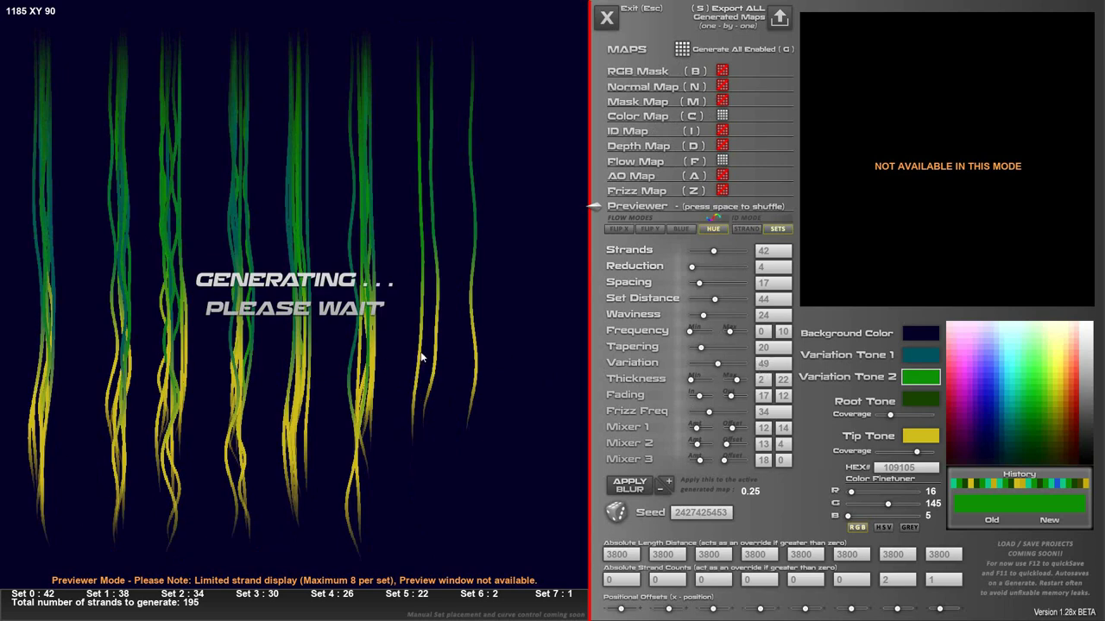
{"action": "left_click", "coordinate": [628, 118]}
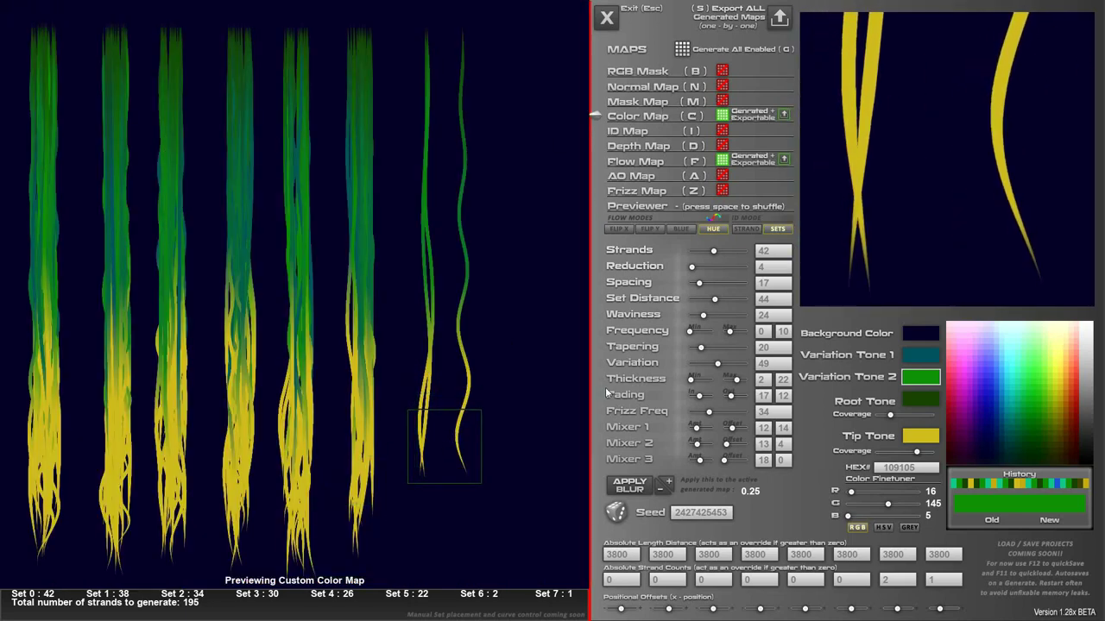
Set Mixer 1 to 6/3, Mixer 2 to 3/4 and Mixer 3 to 28/6, and regenerate the enabled maps.
{"action": "mouse_move", "coordinate": [724, 460]}
{"action": "left_mouse_down"}
{"action": "mouse_move", "coordinate": [702, 462]}
{"action": "mouse_move", "coordinate": [696, 444]}
{"action": "mouse_move", "coordinate": [691, 462]}
{"action": "mouse_move", "coordinate": [710, 461]}
{"action": "mouse_move", "coordinate": [725, 428]}
{"action": "mouse_move", "coordinate": [692, 428]}
{"action": "mouse_move", "coordinate": [699, 462]}
{"action": "mouse_move", "coordinate": [727, 462]}
{"action": "left_mouse_up"}
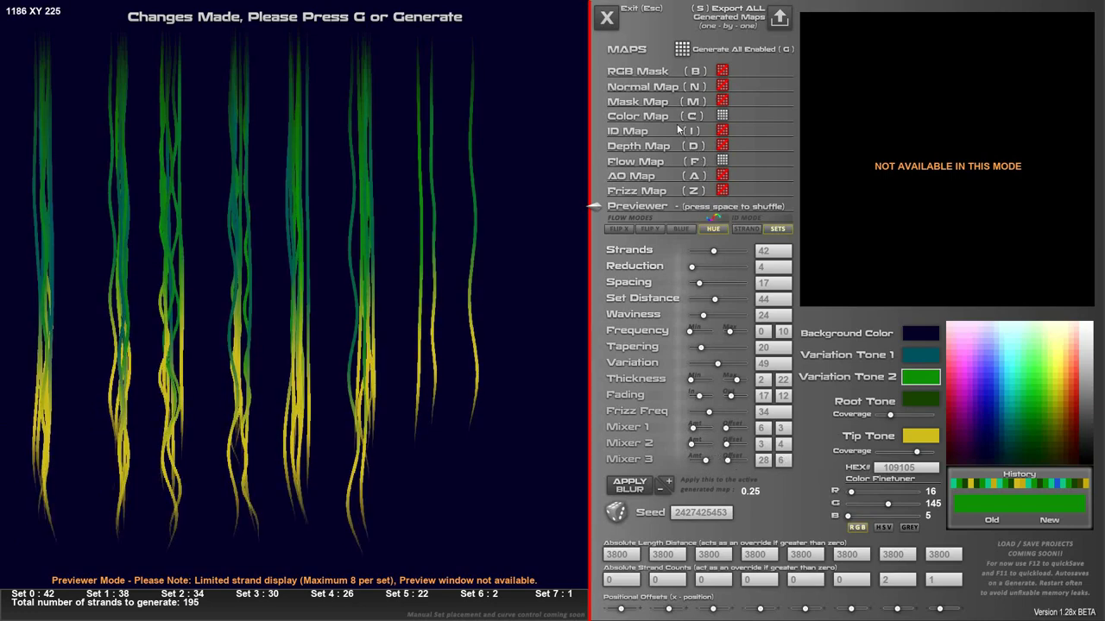
{"action": "left_click", "coordinate": [679, 51]}
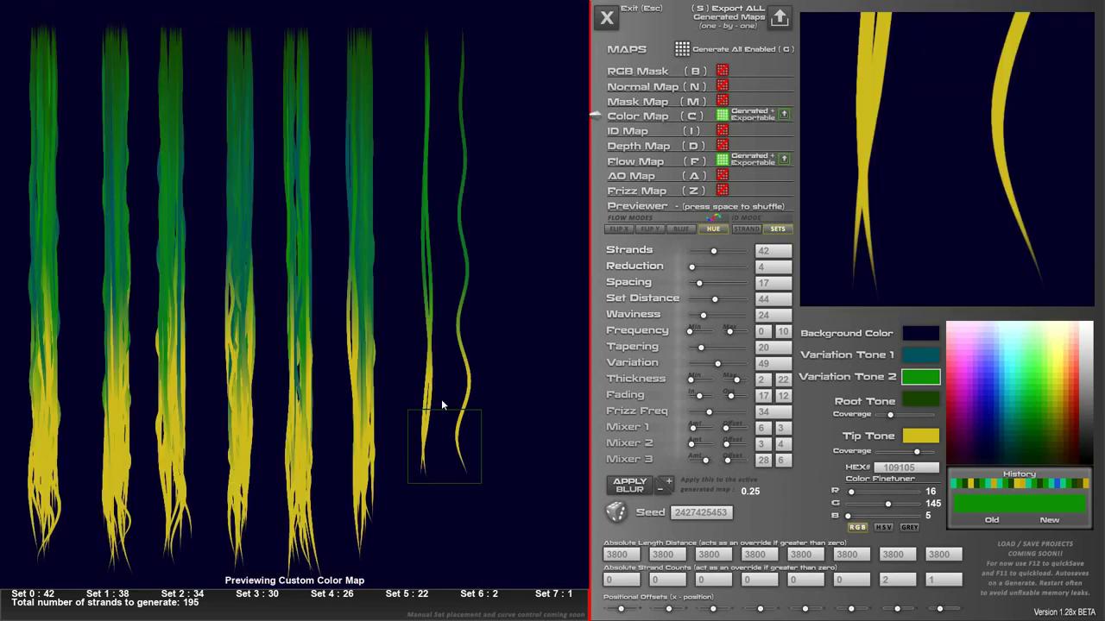
Switch back and forth between the Previewer and the regenerated Color Map to compare the strand ends.
{"action": "left_click", "coordinate": [653, 206]}
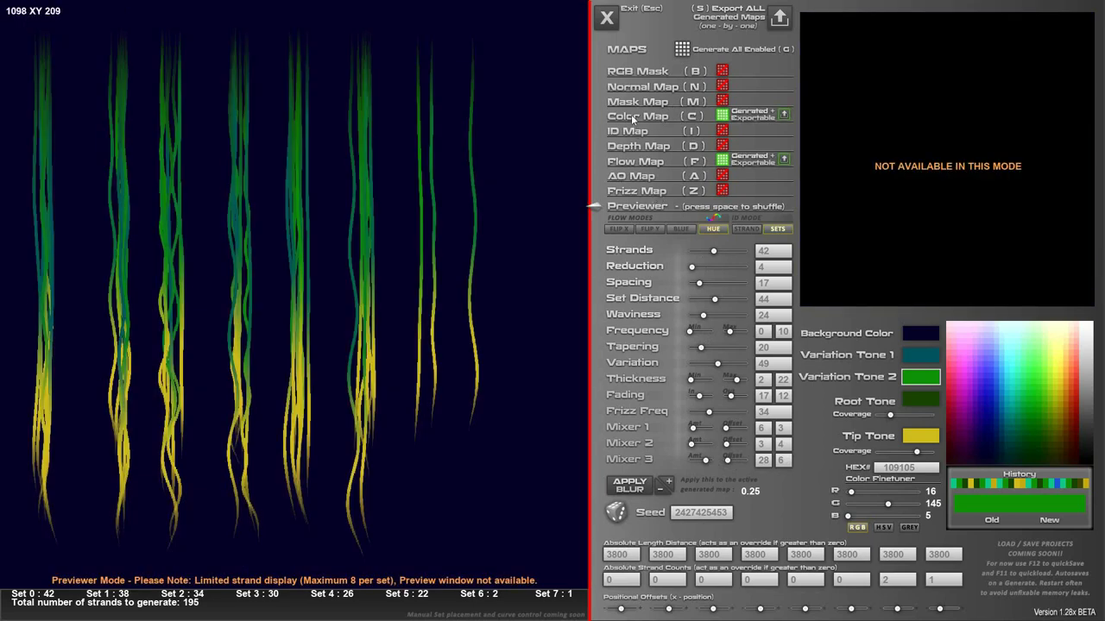
{"action": "left_click", "coordinate": [631, 116]}
{"action": "left_click", "coordinate": [635, 205]}
{"action": "left_click", "coordinate": [636, 120]}
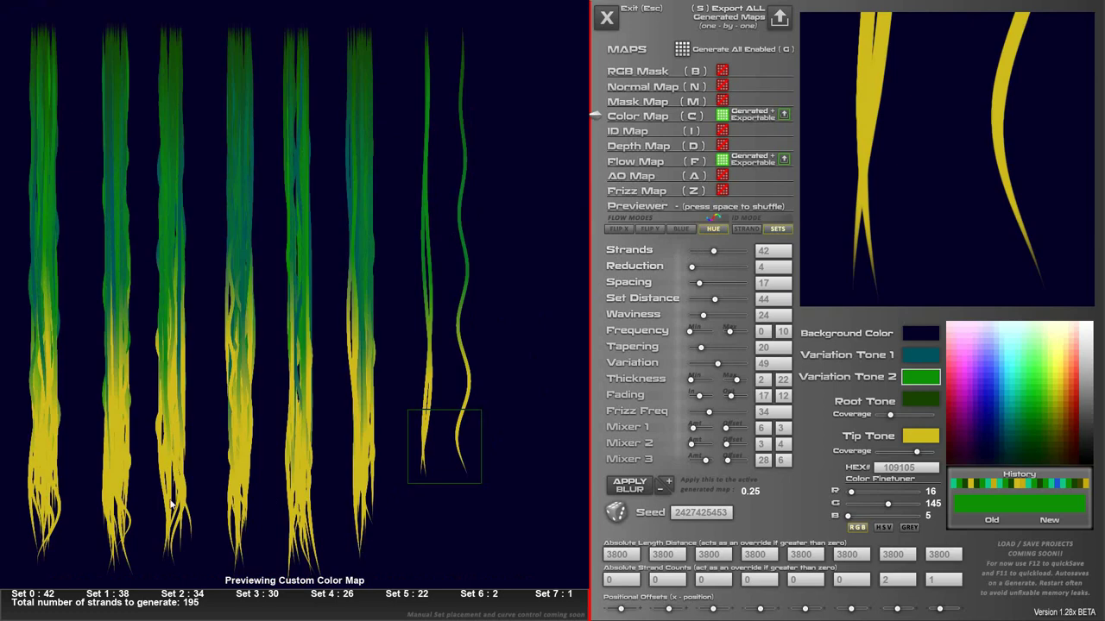
{"action": "left_click", "coordinate": [635, 208]}
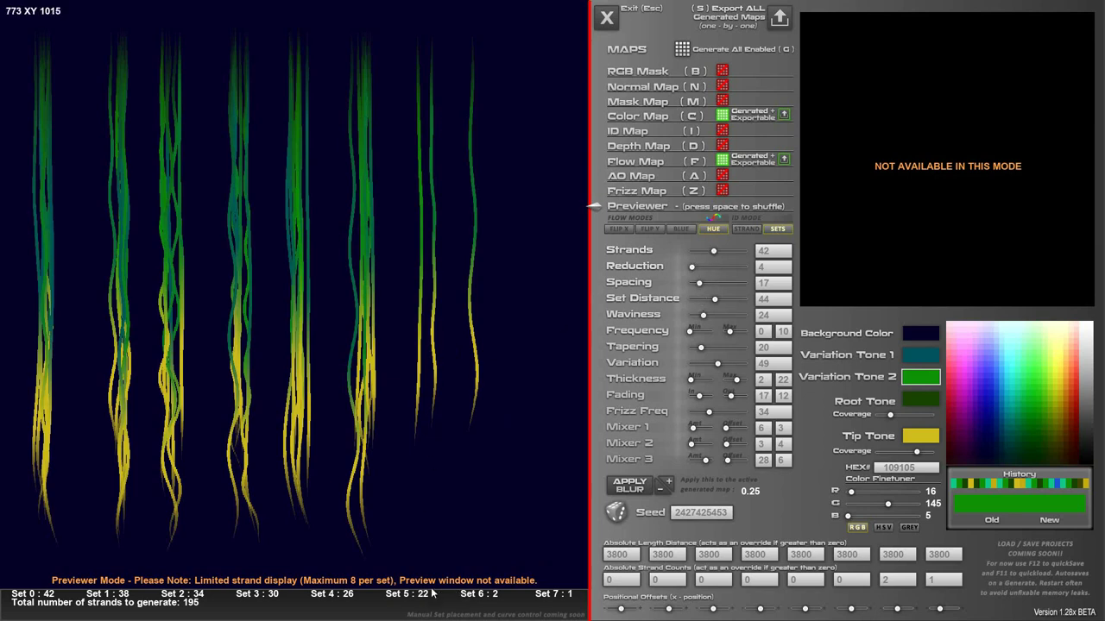
Try Reduction 25 with Spacing 31, and Strands 18 with Reduction 5 and Spacing 23, on the previewed sets.
{"action": "mouse_move", "coordinate": [701, 282]}
{"action": "left_mouse_down"}
{"action": "mouse_move", "coordinate": [689, 270]}
{"action": "mouse_move", "coordinate": [704, 269]}
{"action": "left_mouse_up"}
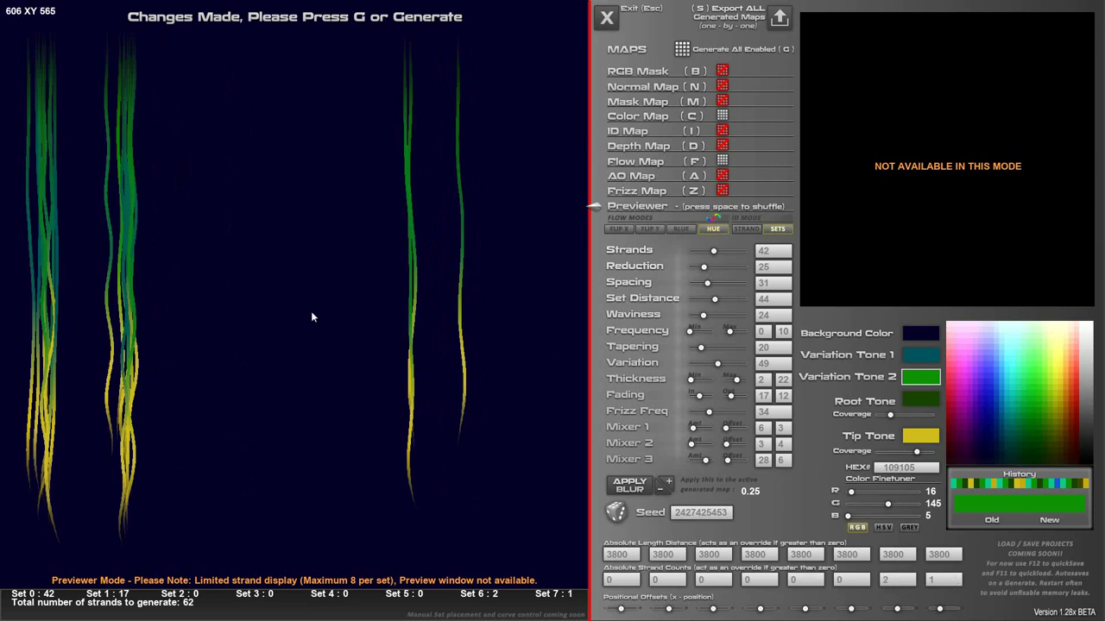
{"action": "mouse_move", "coordinate": [705, 266]}
{"action": "left_mouse_down"}
{"action": "mouse_move", "coordinate": [692, 267]}
{"action": "mouse_move", "coordinate": [699, 251]}
{"action": "mouse_move", "coordinate": [702, 282]}
{"action": "left_mouse_up"}
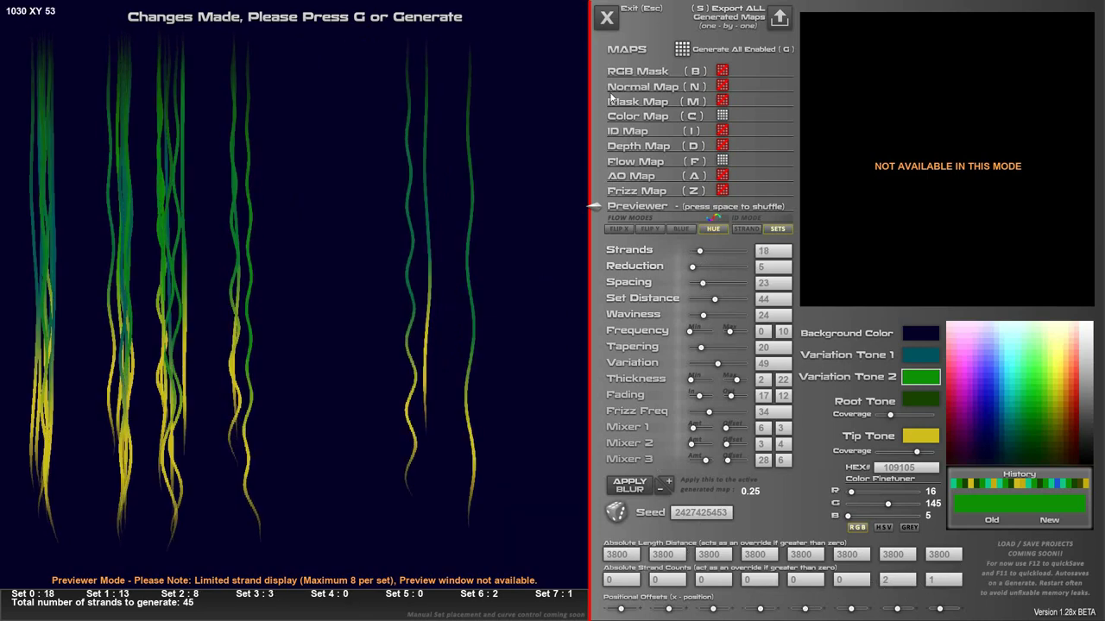
{"action": "left_click_drag", "start_coordinate": [702, 283], "coordinate": [698, 251]}
Restart the application past its startup notice and set Strands to 27 and Reduction to 3.
{"action": "left_click", "coordinate": [606, 20]}
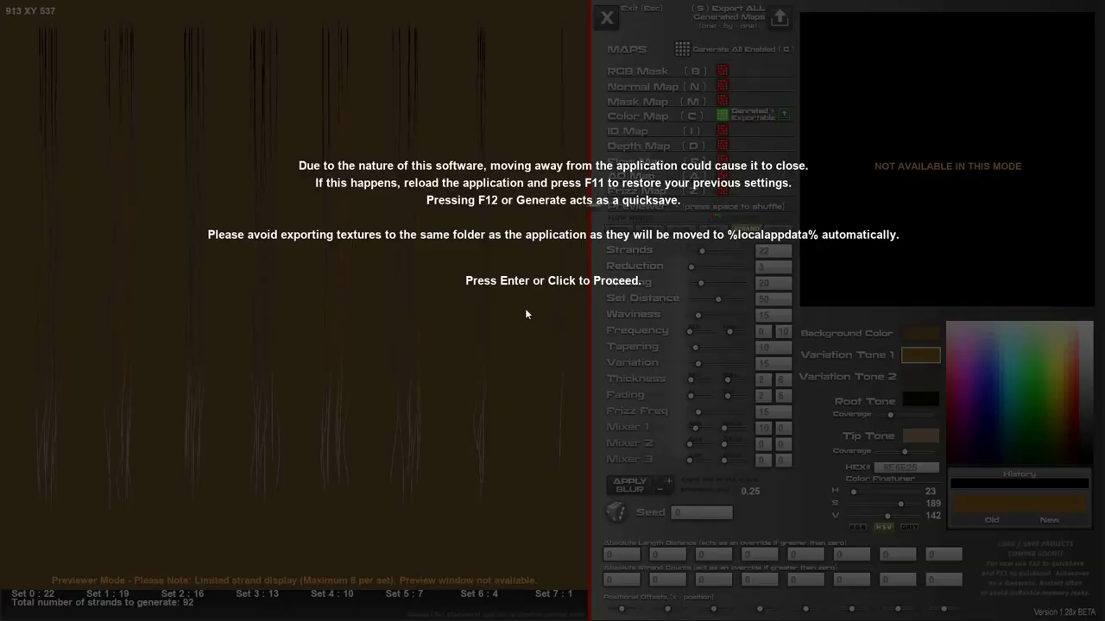
{"action": "left_click", "coordinate": [526, 314]}
{"action": "mouse_move", "coordinate": [702, 250]}
{"action": "left_mouse_down"}
{"action": "mouse_move", "coordinate": [714, 251]}
{"action": "mouse_move", "coordinate": [700, 256]}
{"action": "left_mouse_up"}
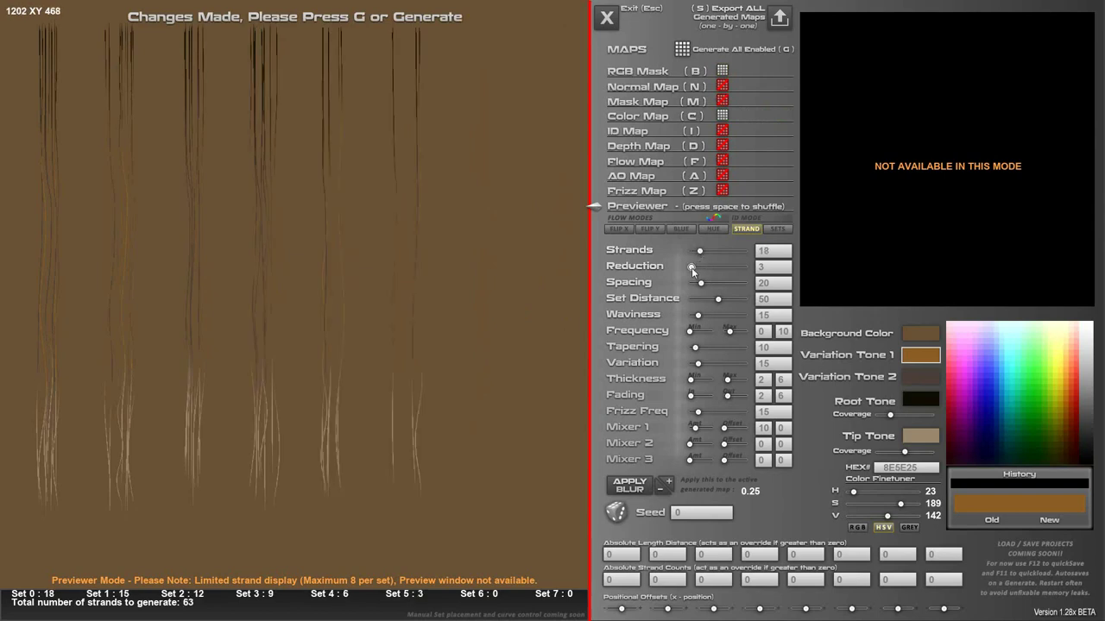
{"action": "left_click", "coordinate": [690, 267]}
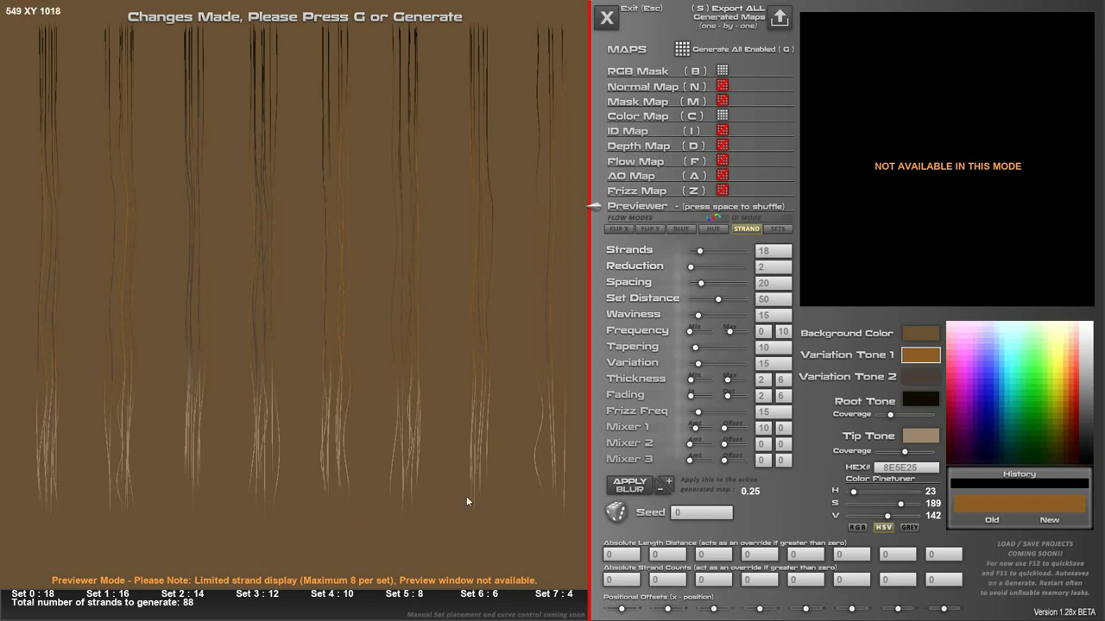
{"action": "left_click_drag", "start_coordinate": [700, 253], "coordinate": [691, 269]}
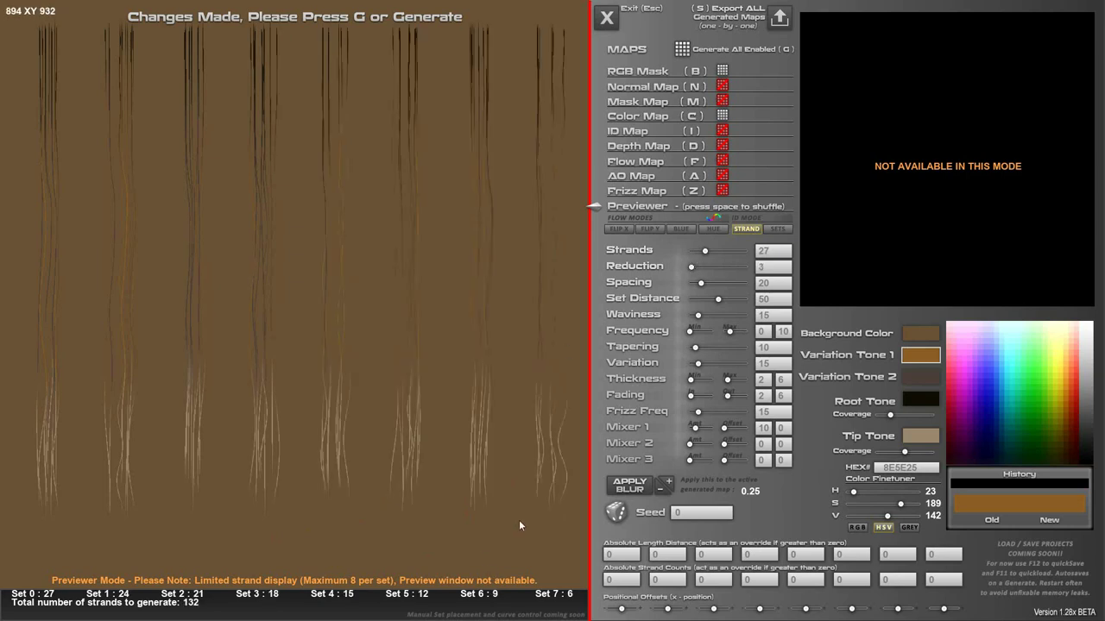
Override the absolute strand counts of Set 6 and Set 7 with 1 each.
{"action": "left_click", "coordinate": [896, 587]}
{"action": "type", "text": "1"}
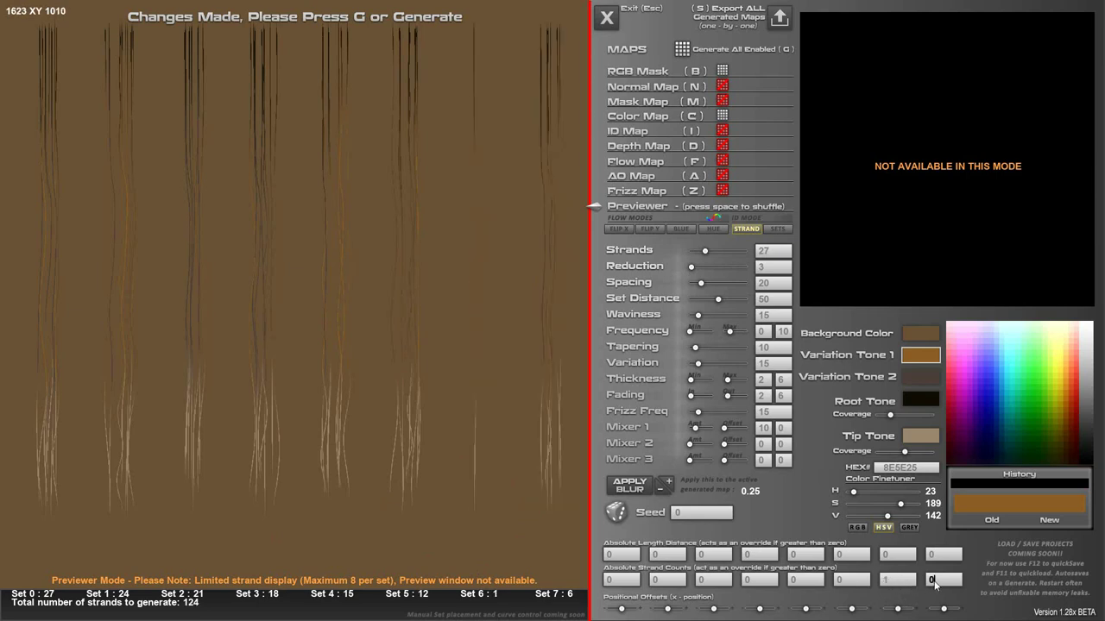
{"action": "type", "text": "1"}
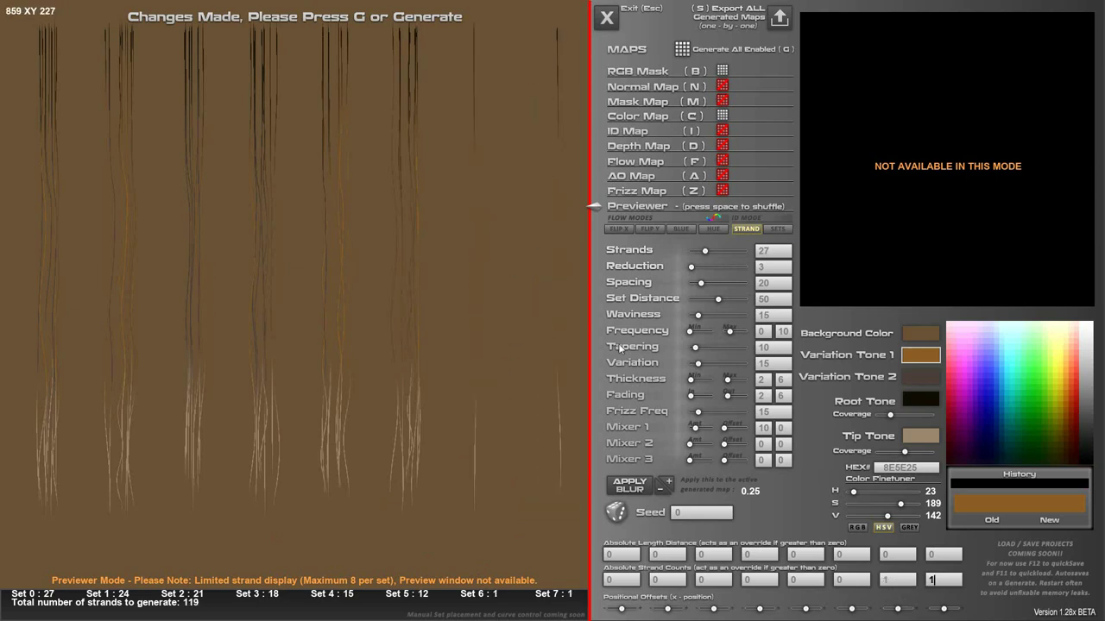
Set the Background Color to dark navy, Variation Tone 1 to blue and Variation Tone 2 to dark blue 001852.
{"action": "left_click", "coordinate": [920, 334]}
{"action": "left_click_drag", "start_coordinate": [984, 418], "coordinate": [975, 442]}
{"action": "left_click", "coordinate": [921, 356]}
{"action": "left_click", "coordinate": [1000, 418]}
{"action": "left_click", "coordinate": [996, 417]}
{"action": "left_click", "coordinate": [932, 382]}
{"action": "left_click", "coordinate": [994, 435]}
{"action": "left_click", "coordinate": [993, 435]}
Set Thickness to 10/13 and Fading to 5/20, and generate the maps with the Mask Map also enabled.
{"action": "mouse_move", "coordinate": [730, 378]}
{"action": "left_mouse_down"}
{"action": "mouse_move", "coordinate": [694, 381]}
{"action": "mouse_move", "coordinate": [694, 395]}
{"action": "mouse_move", "coordinate": [735, 395]}
{"action": "left_mouse_up"}
{"action": "left_click", "coordinate": [722, 101]}
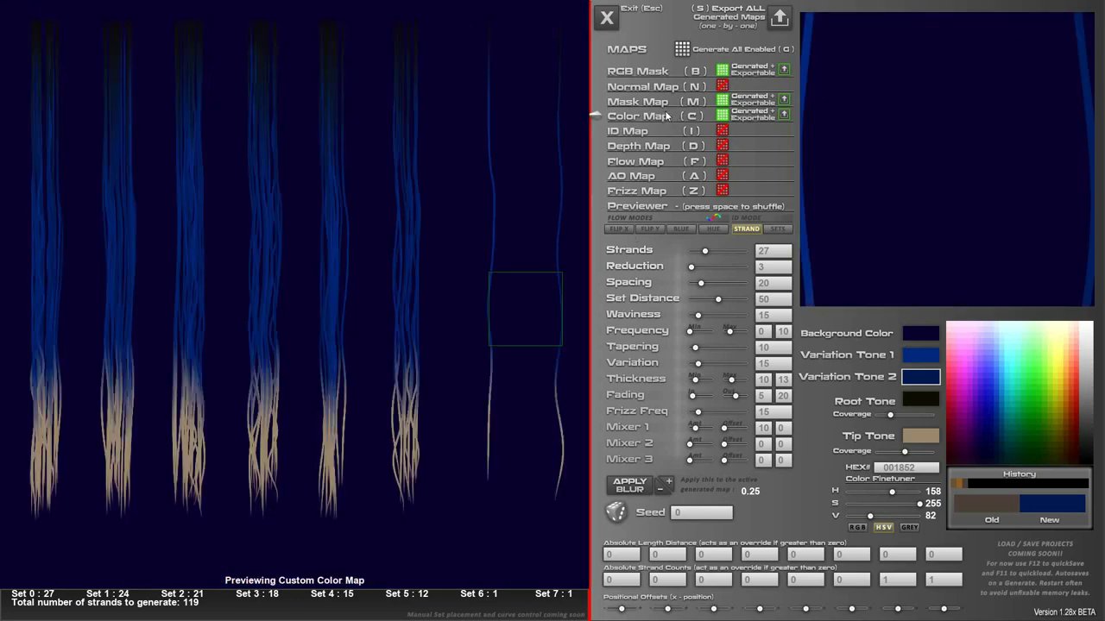
Enable the ID Map and the Normal Map, and generate all enabled maps.
{"action": "left_click", "coordinate": [723, 130]}
{"action": "left_click", "coordinate": [722, 86]}
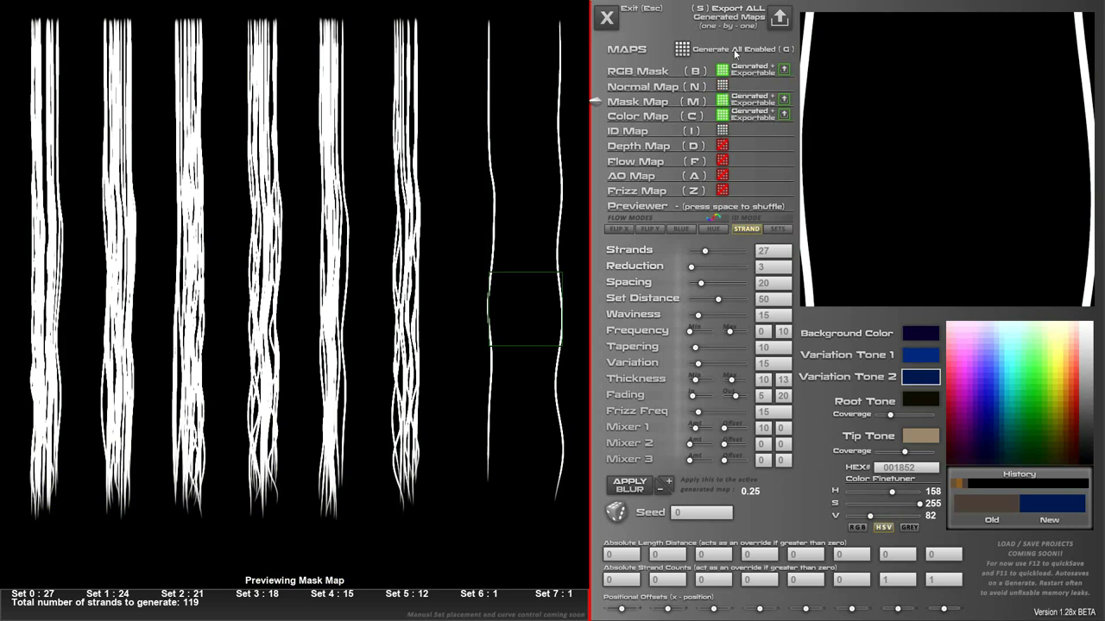
{"action": "left_click", "coordinate": [682, 50]}
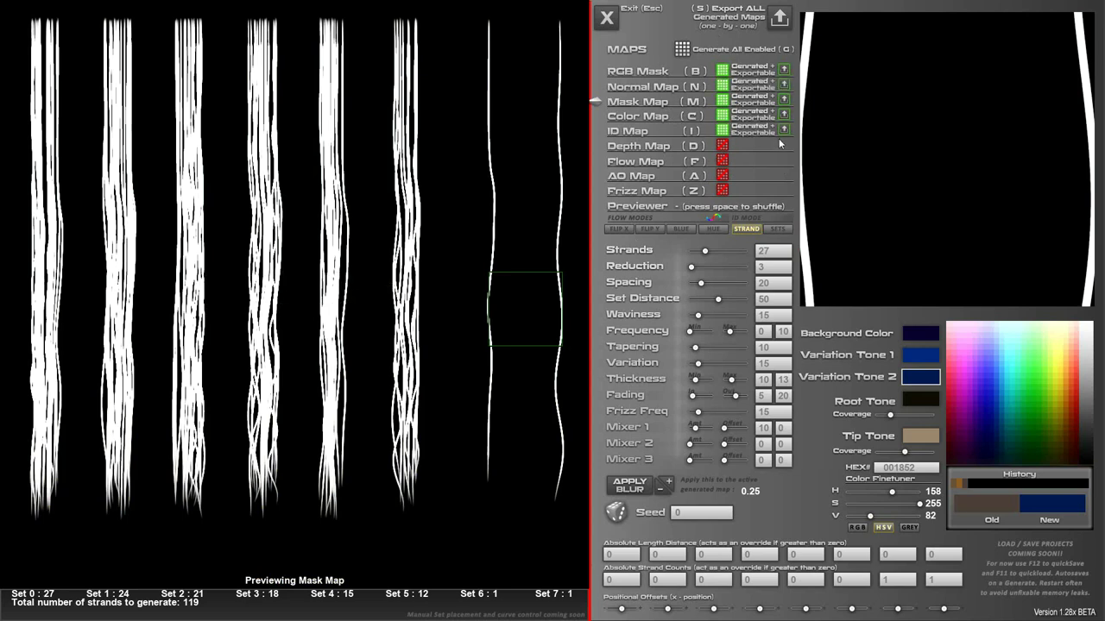
Open the individual export for the ID Map, cancel saving it, and check the disabled Frizz Map.
{"action": "left_click", "coordinate": [784, 130]}
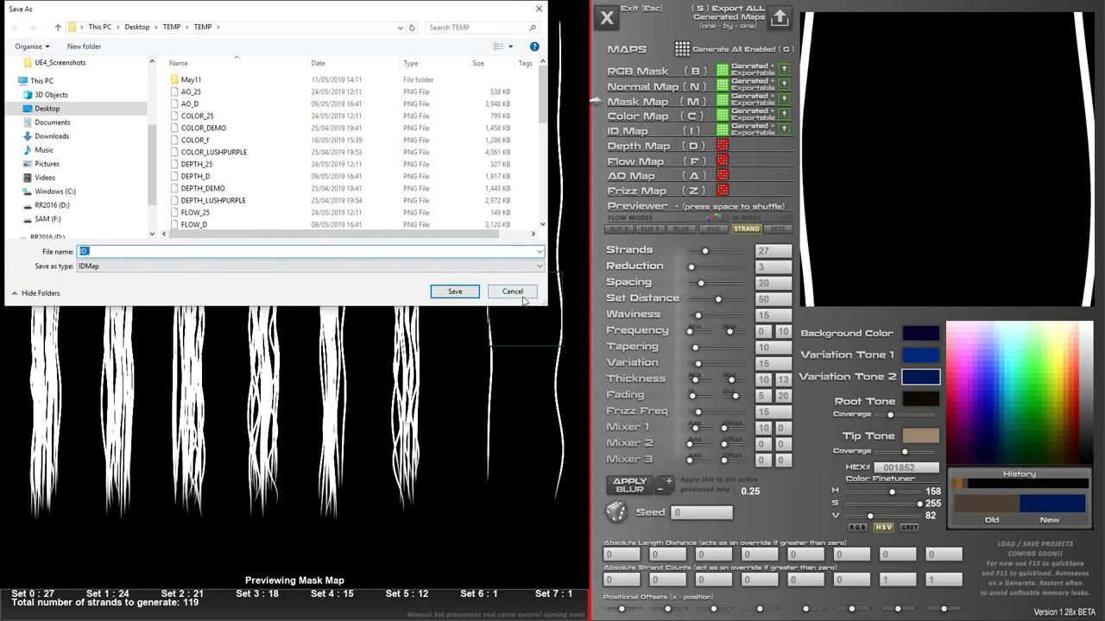
{"action": "left_click", "coordinate": [512, 291]}
{"action": "left_click", "coordinate": [644, 189]}
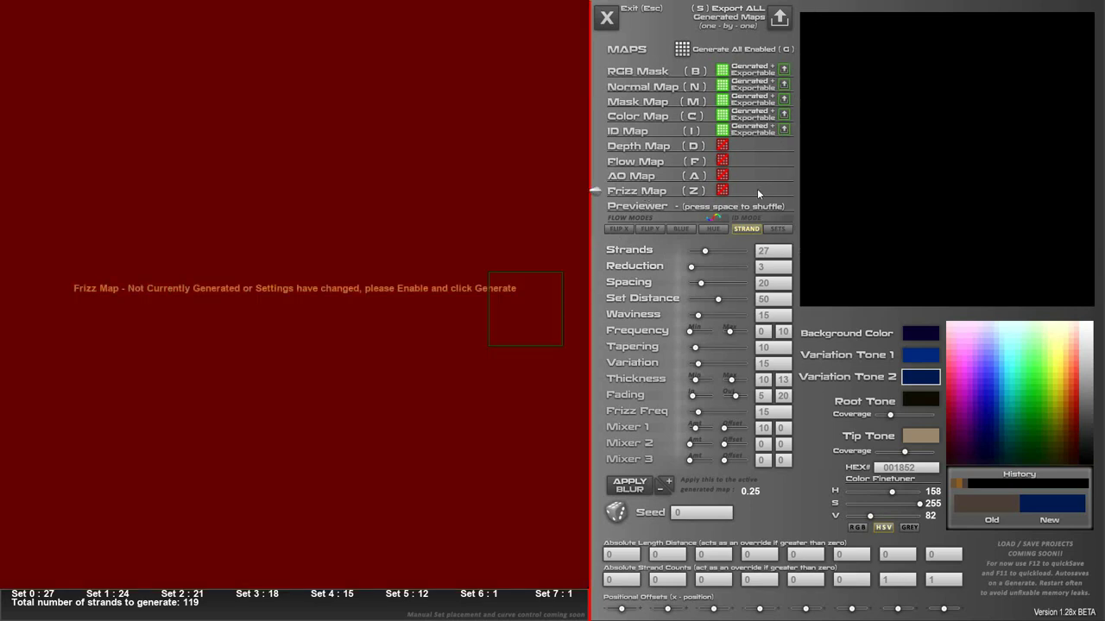
Start the one-by-one export of all generated maps and cancel the save dialogs that follow.
{"action": "left_click", "coordinate": [779, 19]}
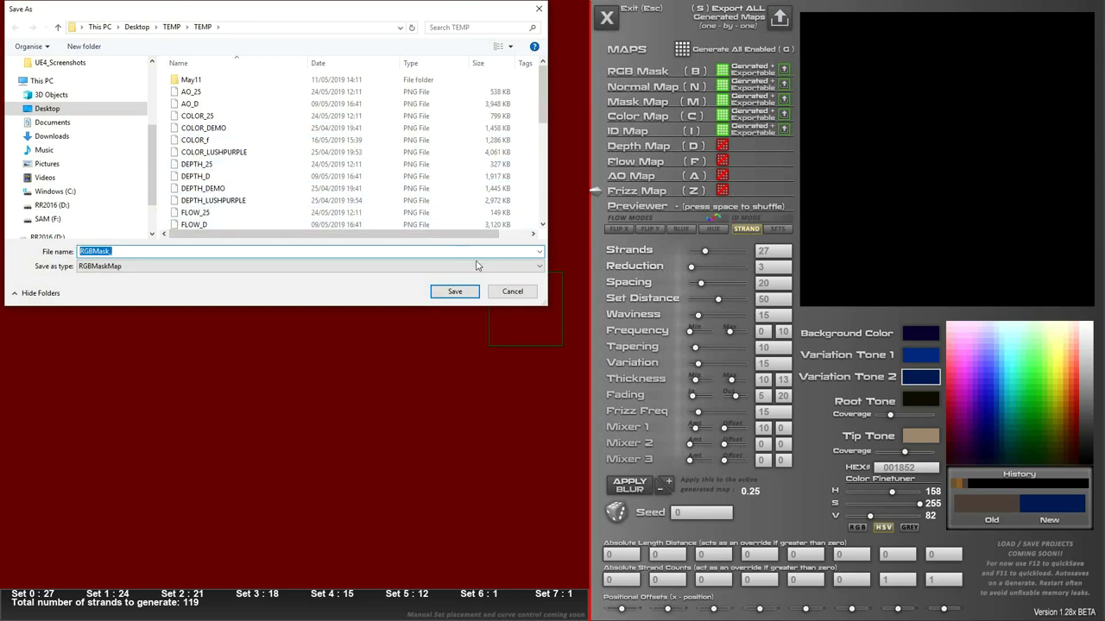
{"action": "left_click", "coordinate": [455, 291]}
{"action": "left_click", "coordinate": [513, 294]}
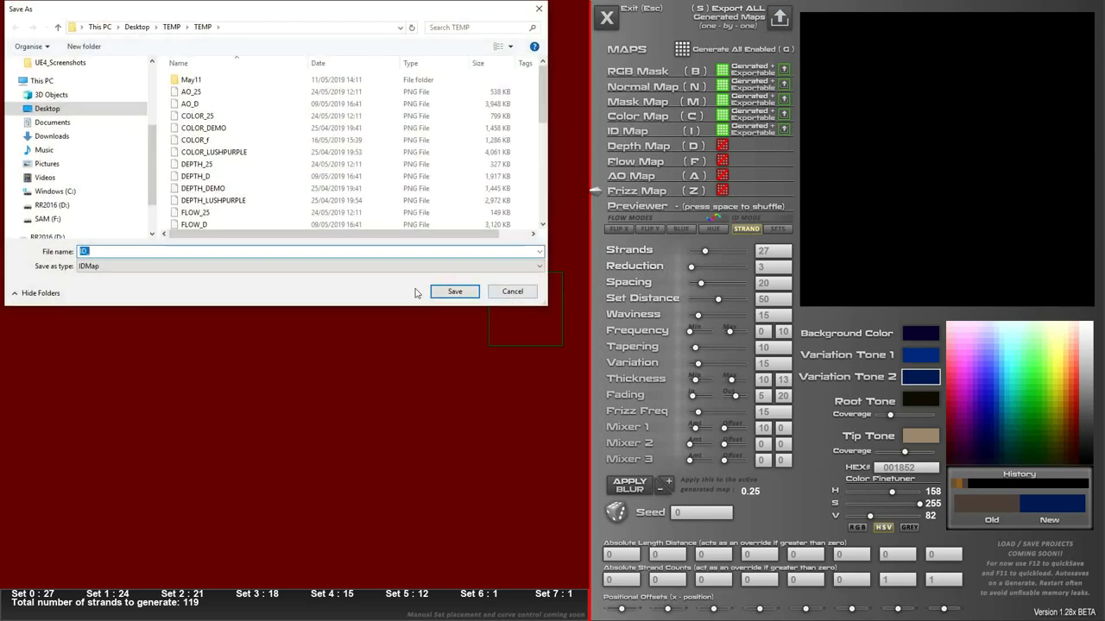
{"action": "left_click", "coordinate": [513, 292]}
{"action": "left_click", "coordinate": [514, 292]}
{"action": "left_click", "coordinate": [514, 291]}
{"action": "left_click", "coordinate": [516, 292]}
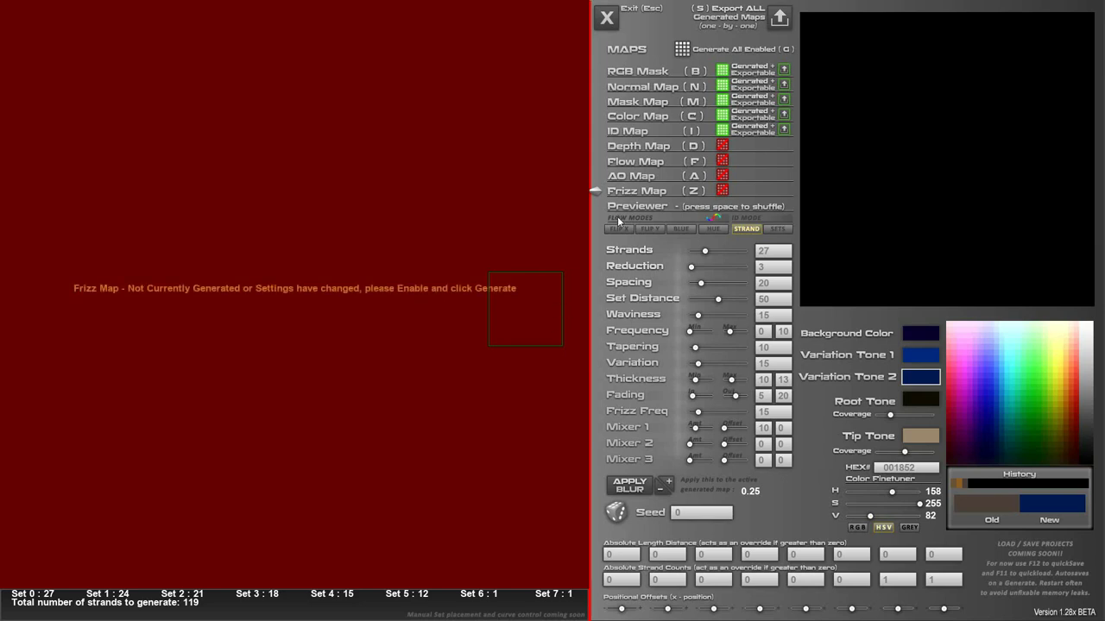
Return to the Previewer and set Mixer 1 to 4/0, Mixer 2 to 9/0 and Mixer 3 to 14/0.
{"action": "key", "text": "p"}
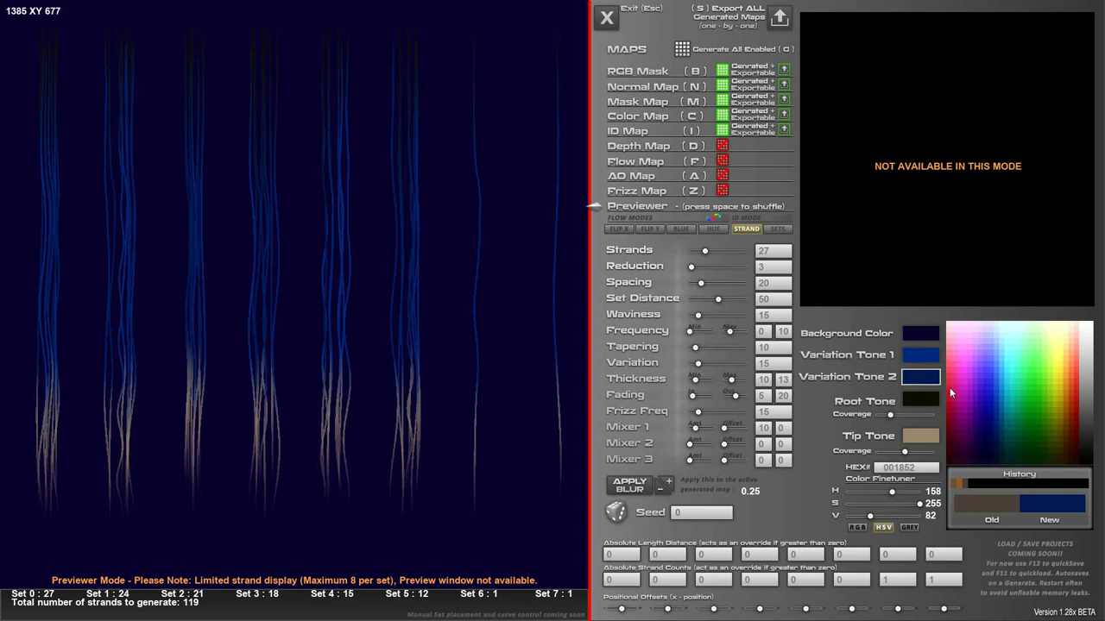
{"action": "mouse_move", "coordinate": [693, 460]}
{"action": "left_mouse_down"}
{"action": "mouse_move", "coordinate": [705, 460]}
{"action": "mouse_move", "coordinate": [692, 427]}
{"action": "mouse_move", "coordinate": [692, 444]}
{"action": "left_mouse_up"}
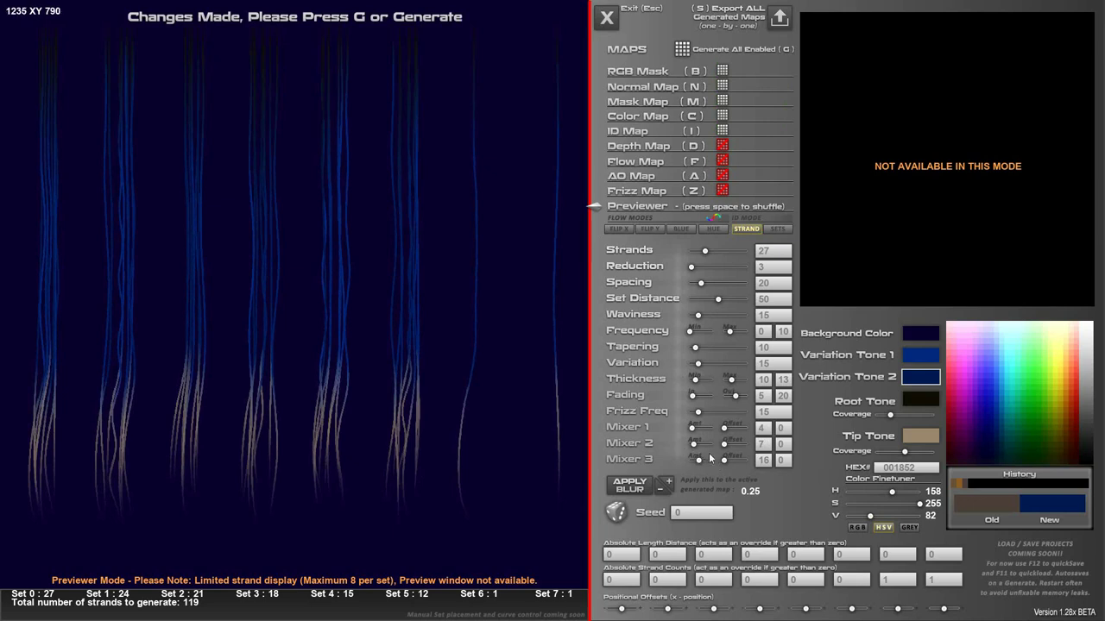
{"action": "left_click_drag", "start_coordinate": [701, 461], "coordinate": [695, 444]}
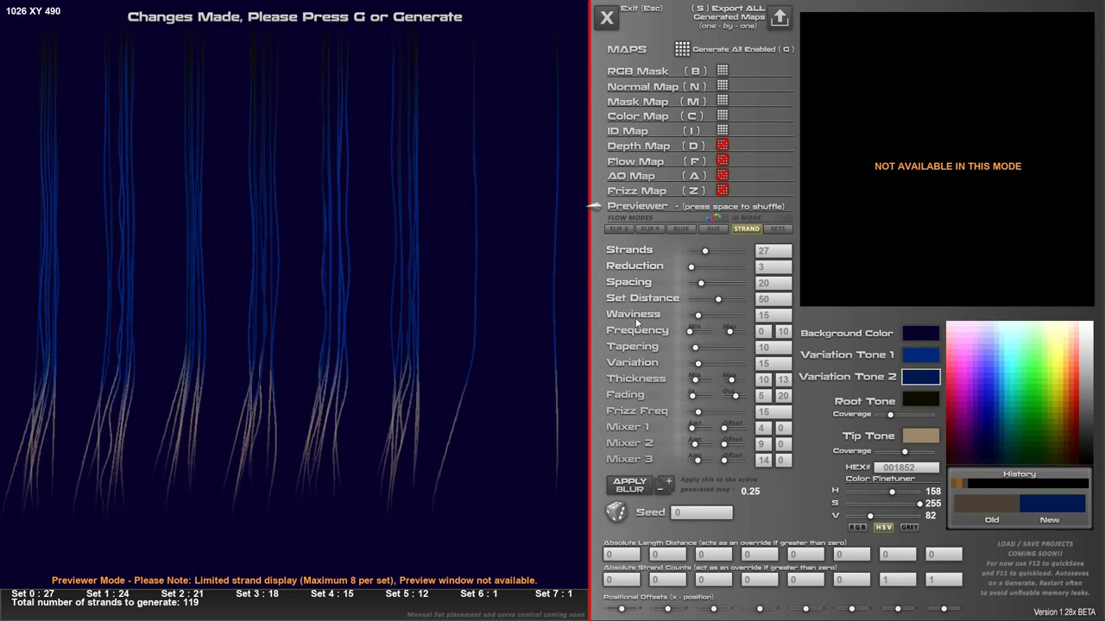
Open the Normal Map and examine the Set 5 strands close up in the preview window.
{"action": "left_click", "coordinate": [643, 85]}
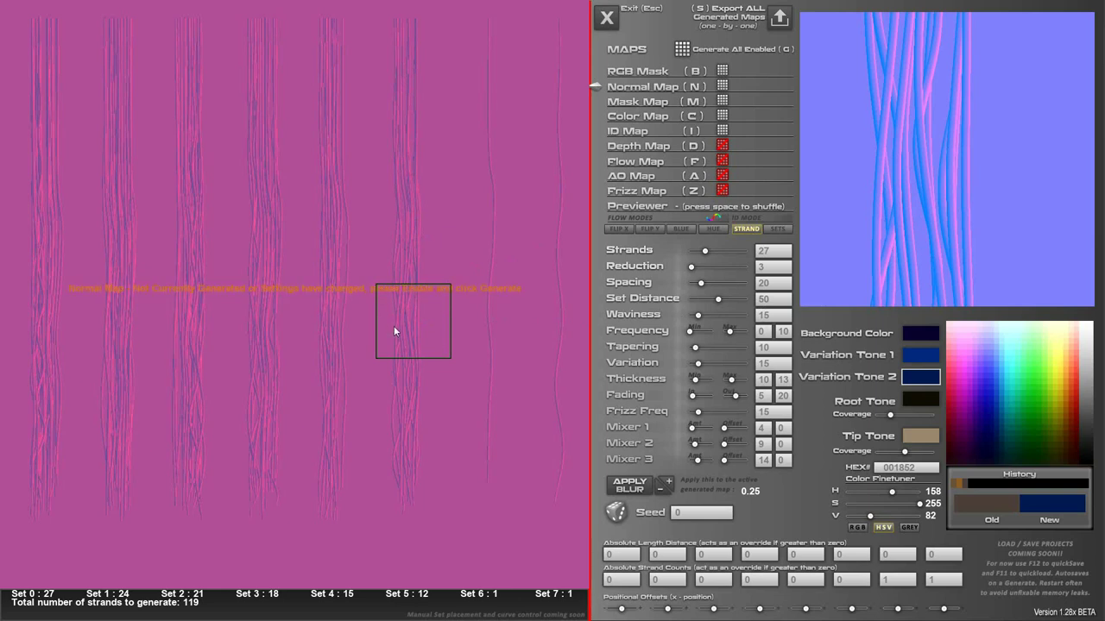
{"action": "key", "text": "space"}
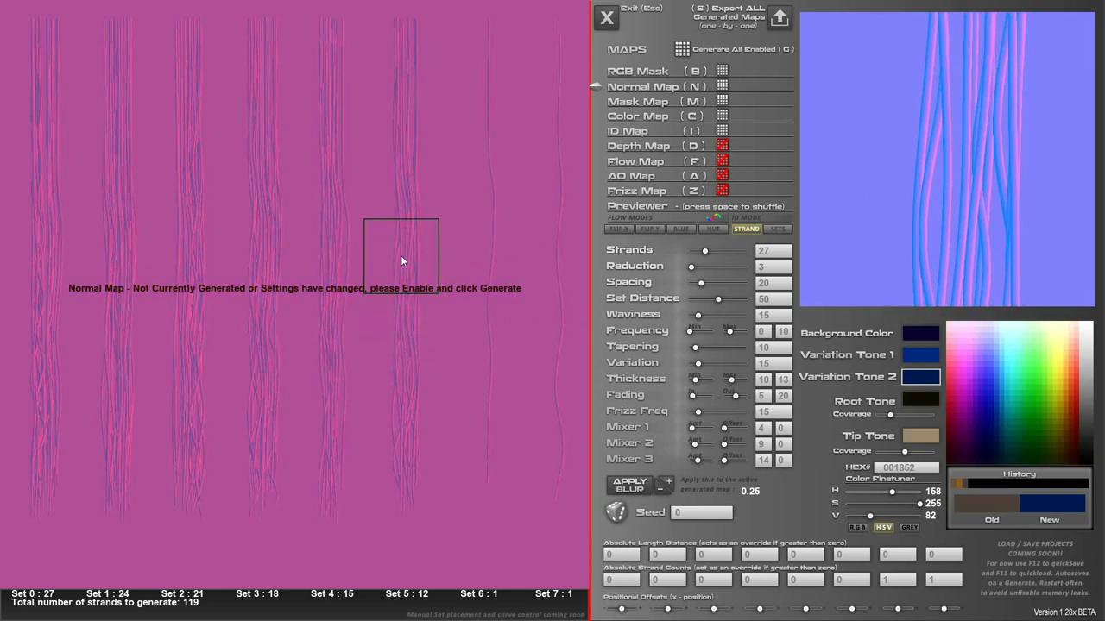
{"action": "key", "text": "space"}
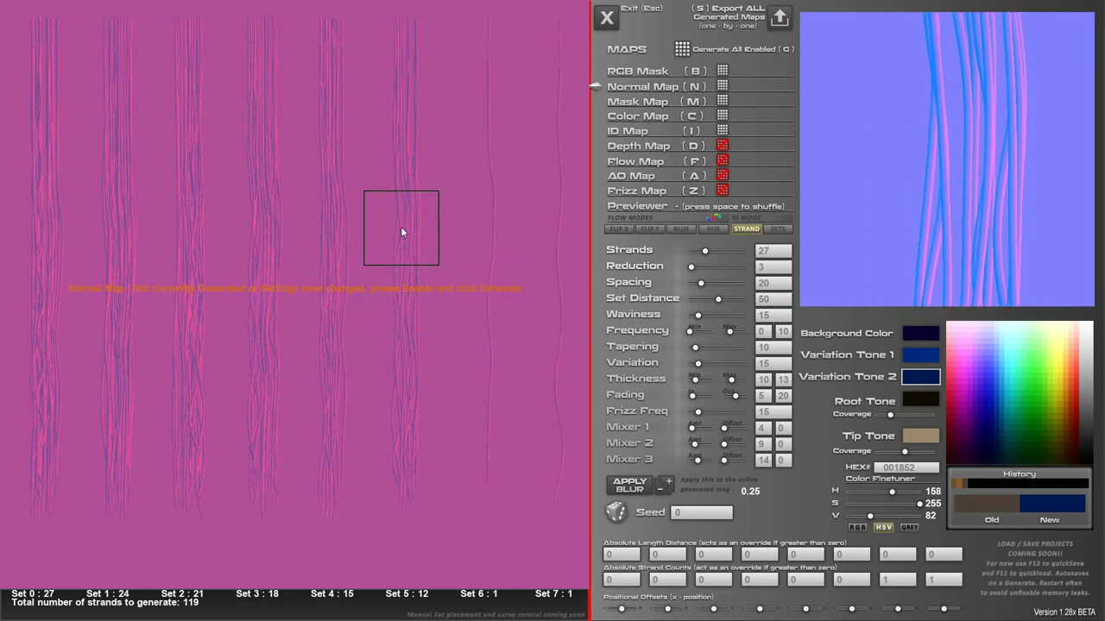